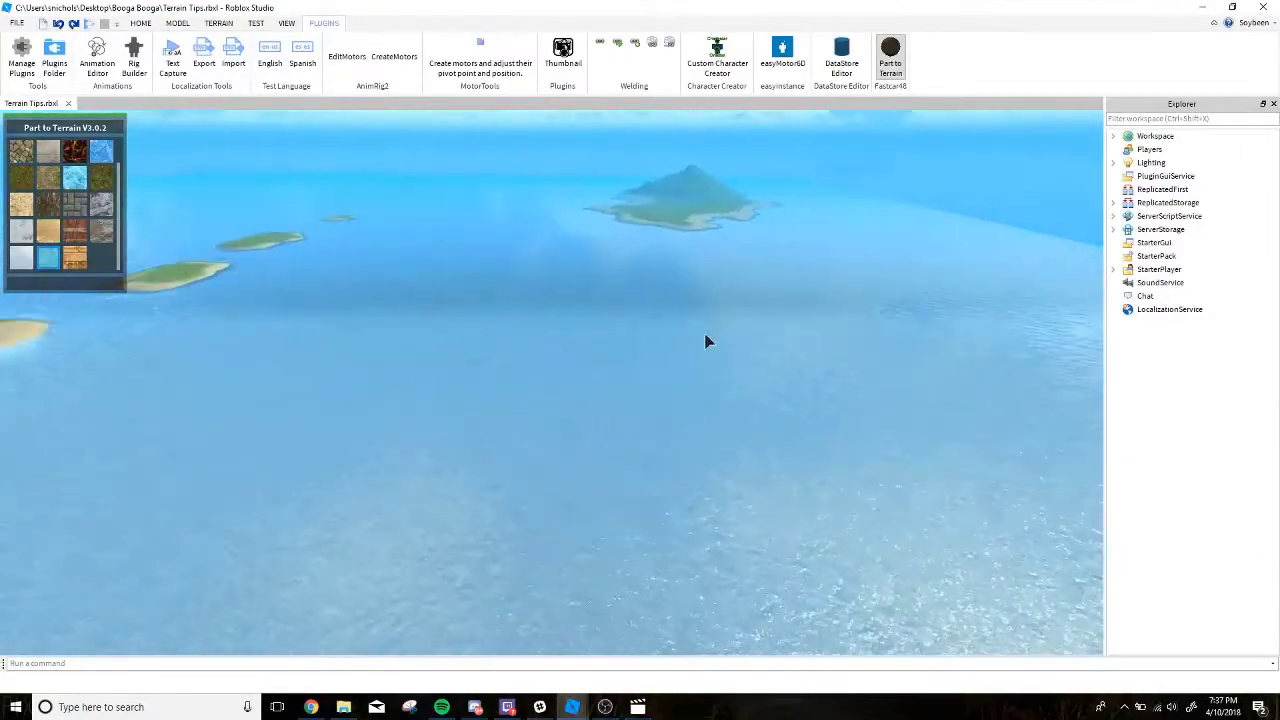
# Paint a large, irregular sand island onto the open water using the Paint tool at maximum brush size.
pyautogui.moveTo(256, 148); pyautogui.dragTo(314, 229, button='right')
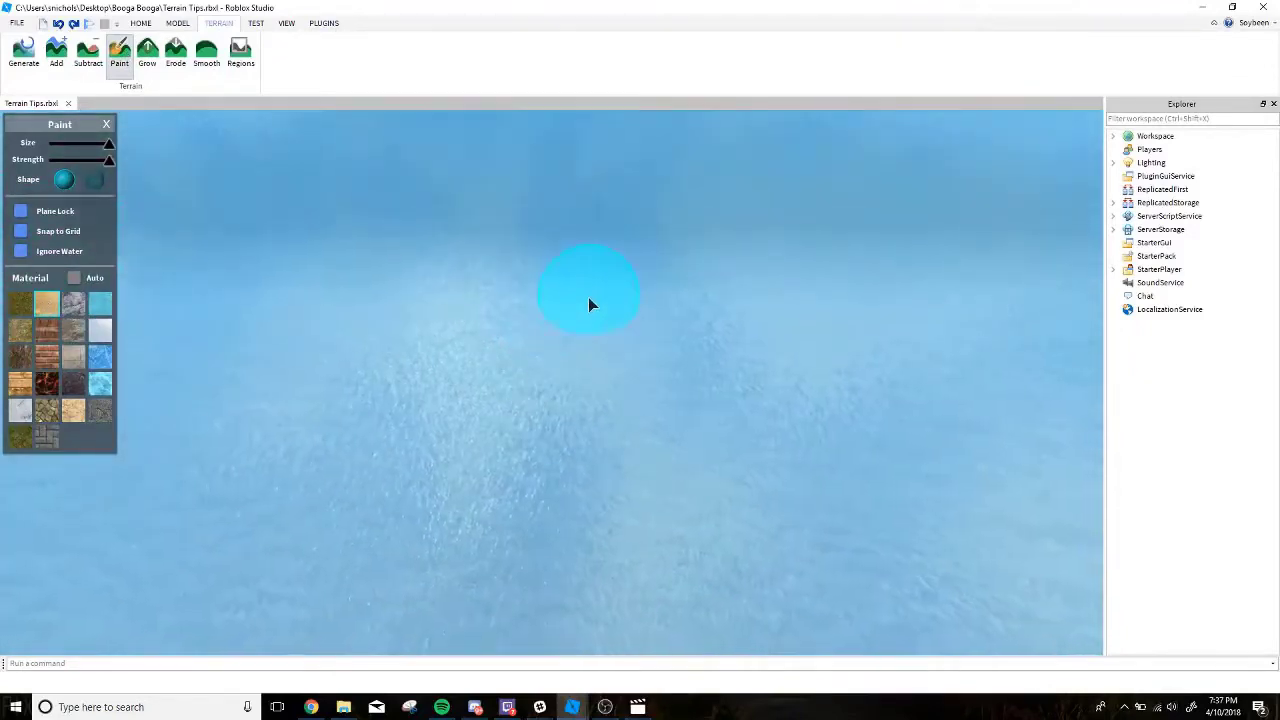
pyautogui.moveTo(618, 227); pyautogui.dragTo(452, 231)
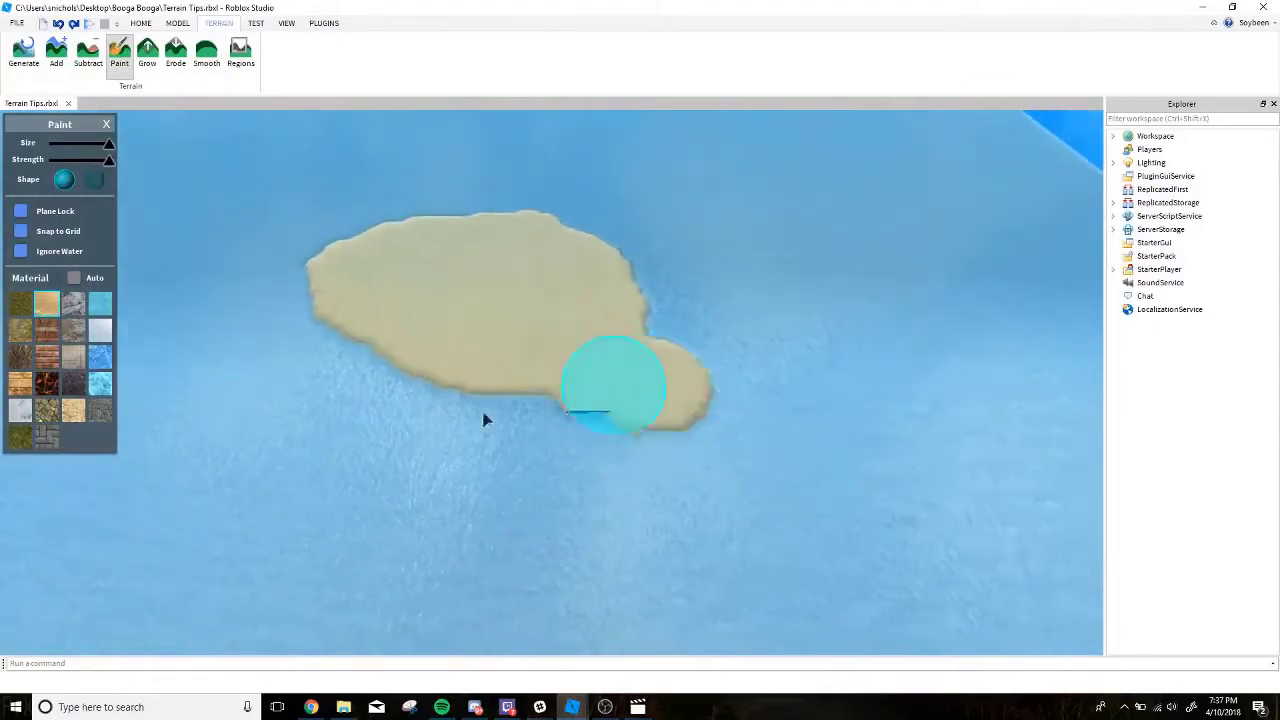
pyautogui.moveTo(484, 419); pyautogui.dragTo(434, 381)
pyautogui.moveTo(528, 397); pyautogui.dragTo(636, 491)
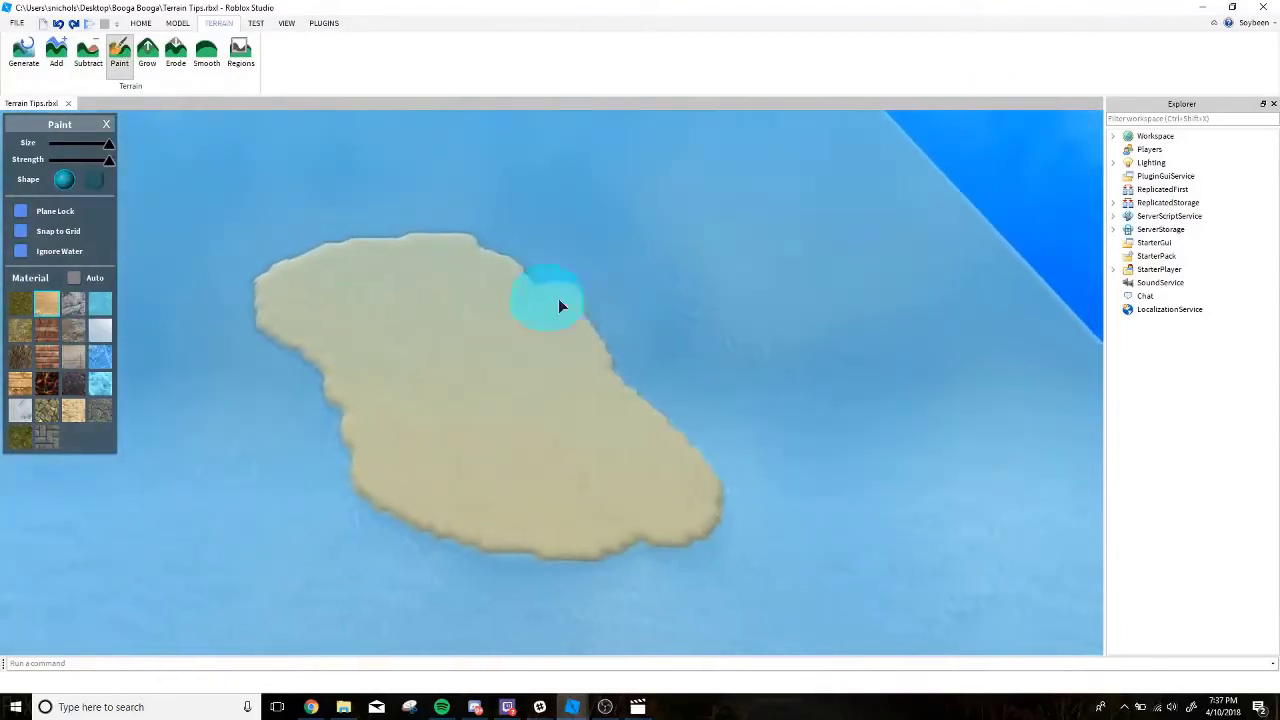
pyautogui.press('w')
pyautogui.moveTo(377, 321); pyautogui.dragTo(392, 312, button='right')
# Grow a sand mound up from the seabed near the sand shore with Ignore Water enabled.
pyautogui.press('w')
pyautogui.moveTo(593, 237); pyautogui.dragTo(593, 237, button='right')
pyautogui.press('w')
pyautogui.press('s')
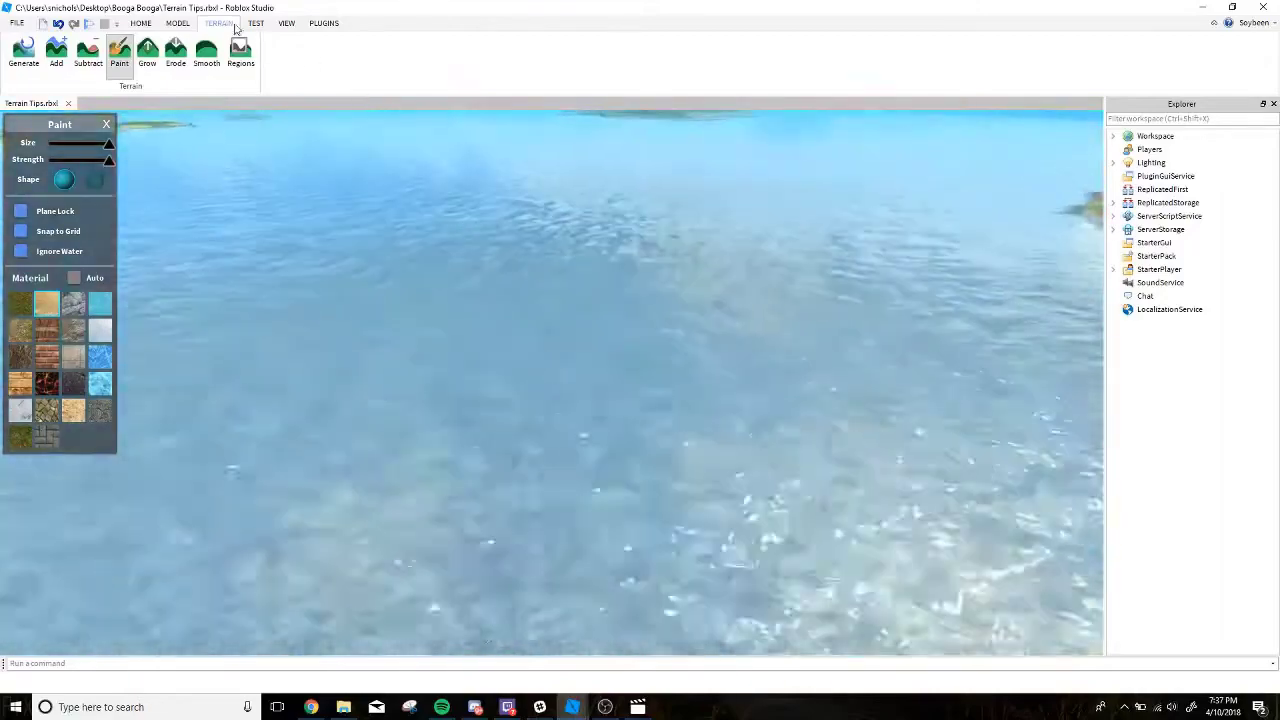
pyautogui.click(148, 55)
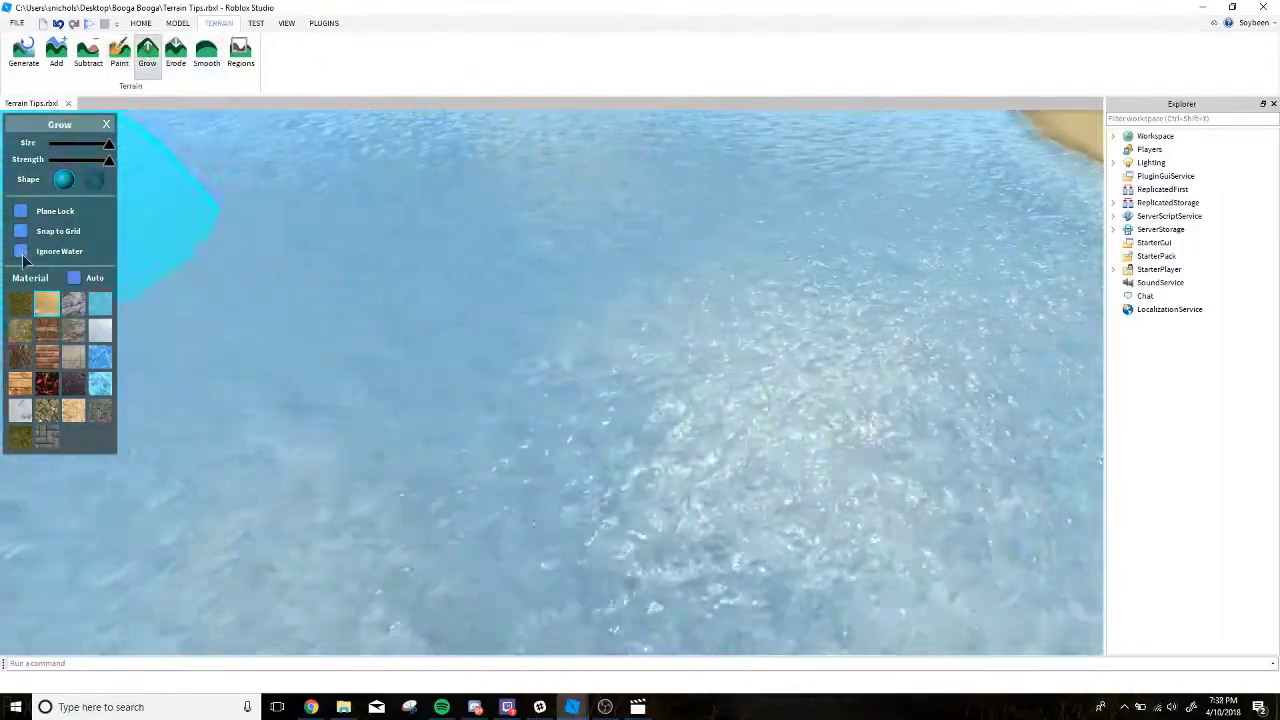
pyautogui.moveTo(440, 218); pyautogui.dragTo(437, 400)
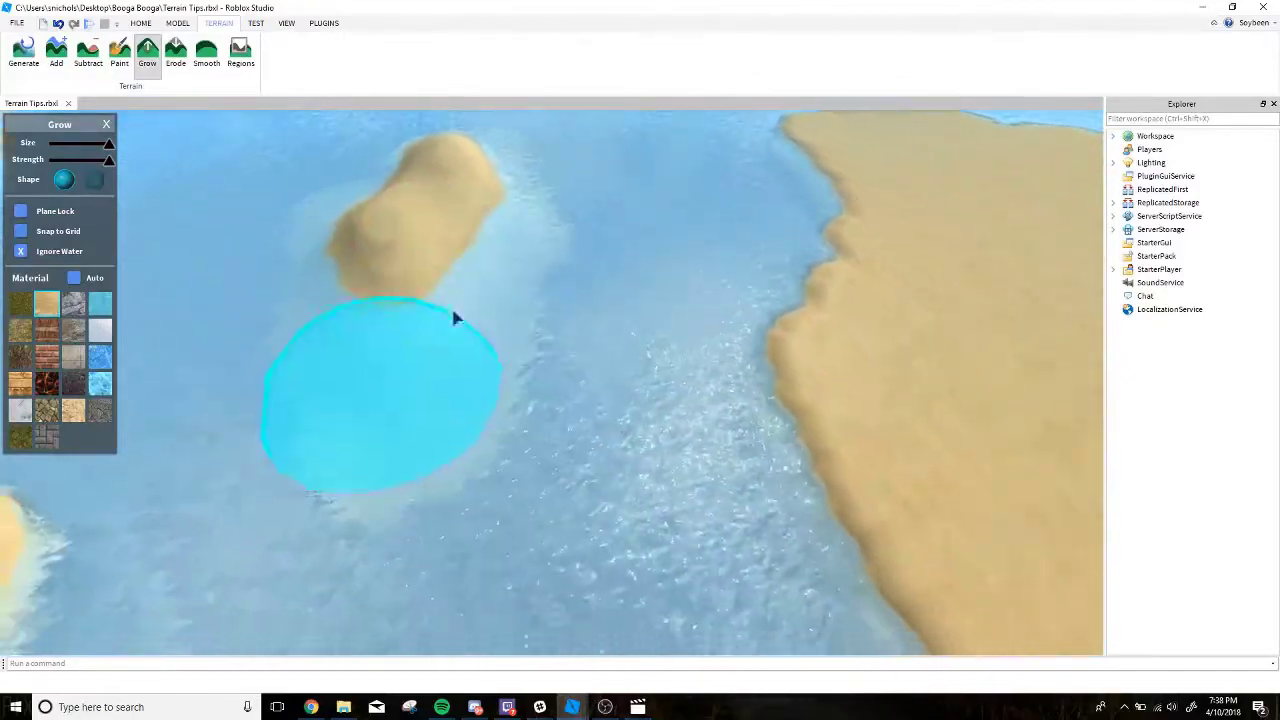
pyautogui.press('s')
pyautogui.moveTo(422, 328)
pyautogui.mouseDown(button='right')
pyautogui.moveTo(496, 261)
pyautogui.moveTo(631, 263)
pyautogui.moveTo(647, 236)
pyautogui.mouseUp(button='right')
pyautogui.press('w')
pyautogui.press('w')
pyautogui.press('w')
pyautogui.press('w')
pyautogui.press('w')
pyautogui.press('w')
pyautogui.moveTo(313, 300); pyautogui.dragTo(313, 300, button='right')
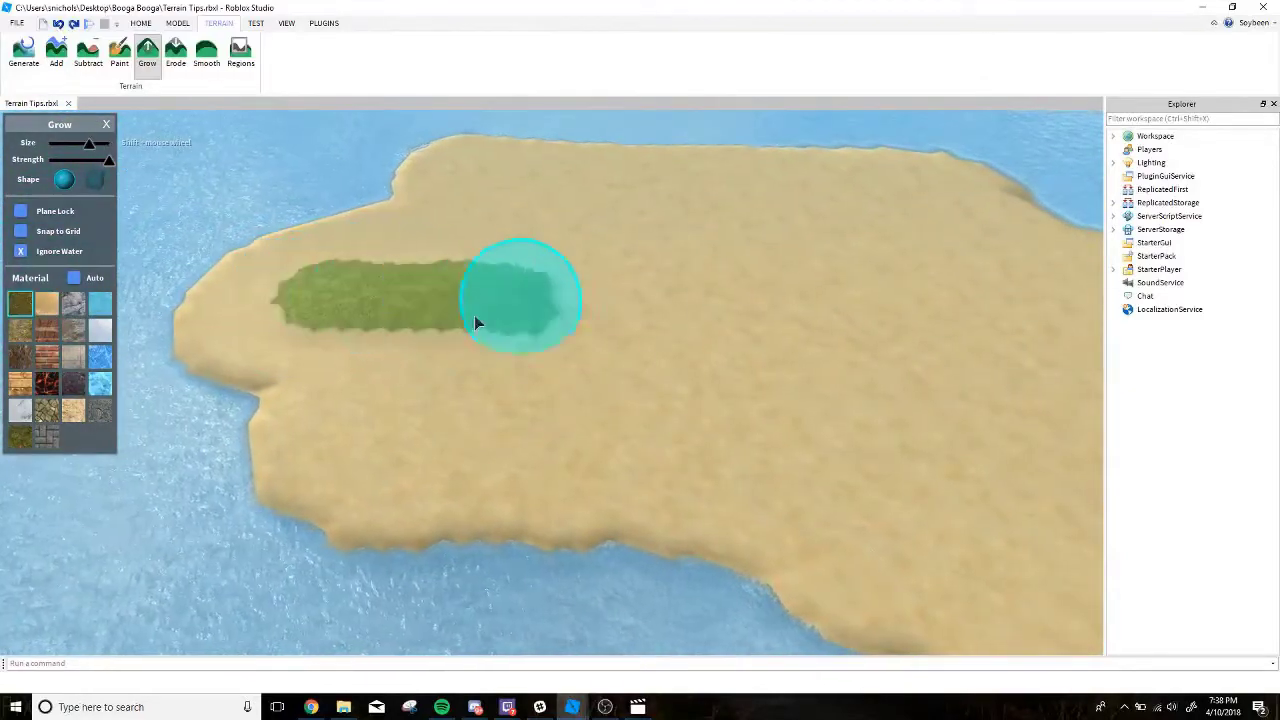
pyautogui.press('a')
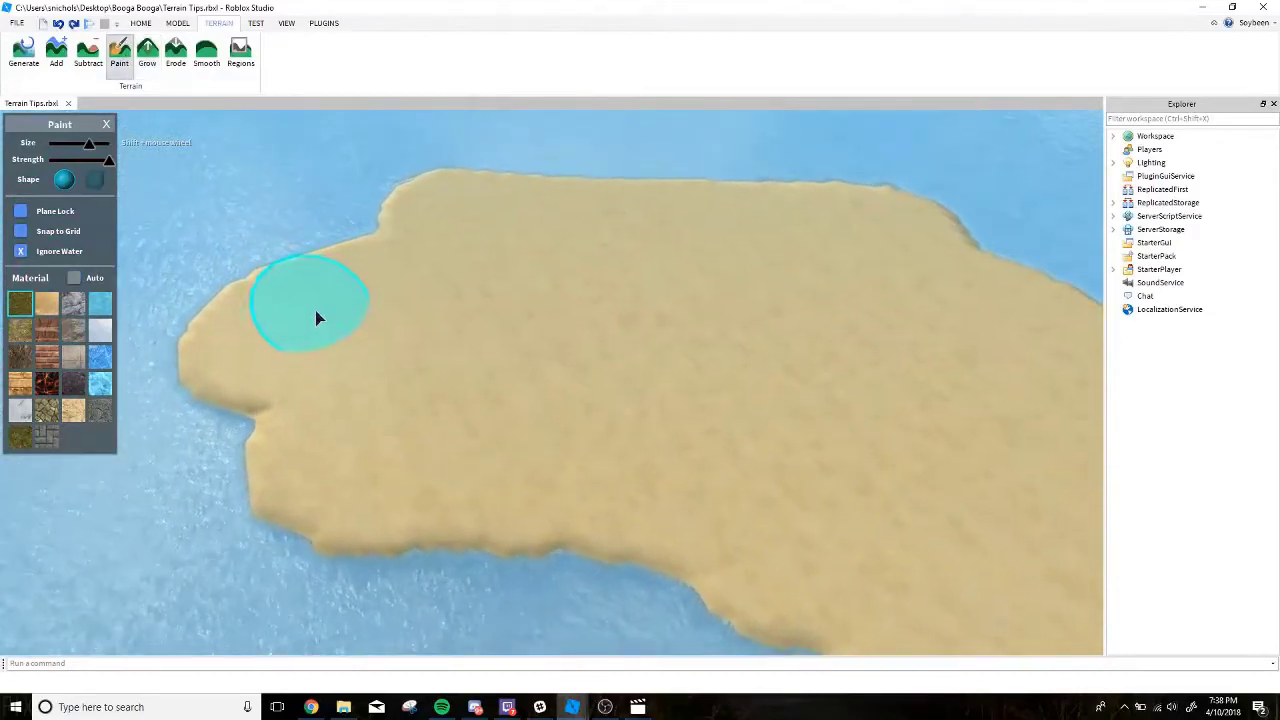
# Paint the interior of the sand island with grass, leaving a sand beach around the whole edge.
pyautogui.moveTo(296, 330)
pyautogui.mouseDown()
pyautogui.moveTo(408, 377)
pyautogui.moveTo(417, 417)
pyautogui.moveTo(523, 391)
pyautogui.moveTo(363, 268)
pyautogui.moveTo(608, 265)
pyautogui.moveTo(620, 286)
pyautogui.moveTo(583, 288)
pyautogui.mouseUp()
pyautogui.press('d')
pyautogui.press('s')
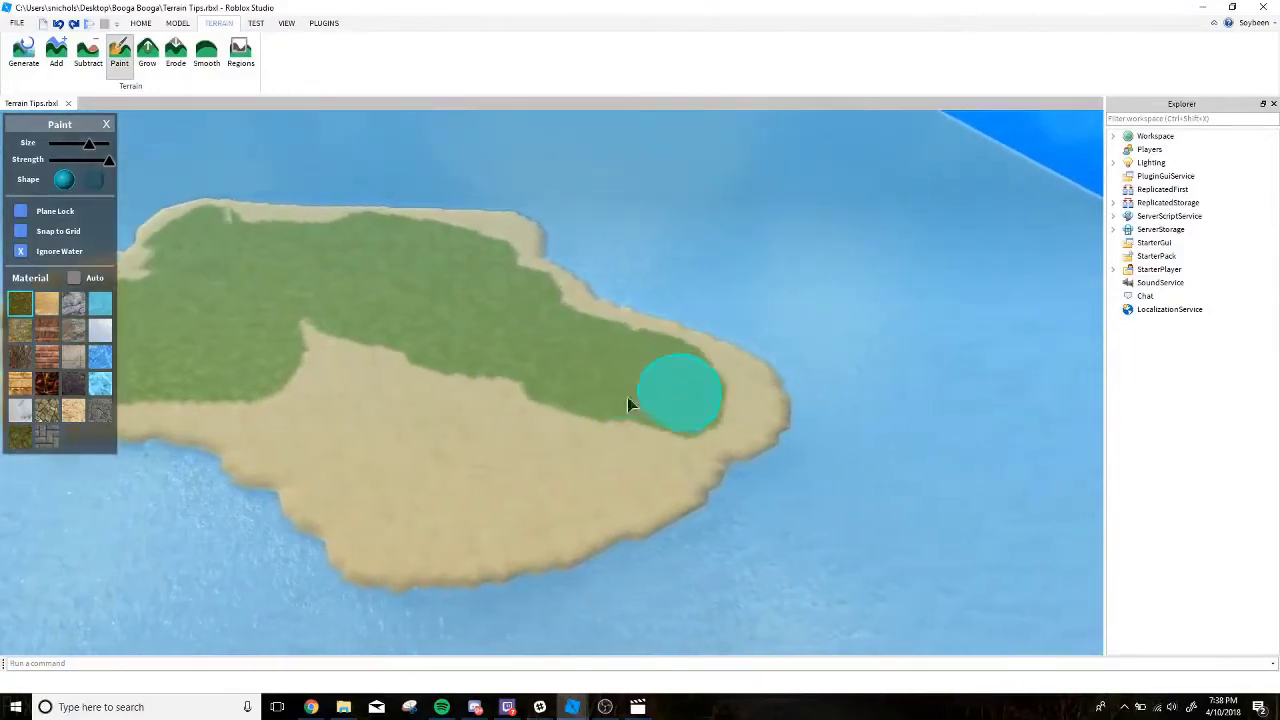
pyautogui.press('a')
pyautogui.moveTo(627, 397)
pyautogui.mouseDown()
pyautogui.moveTo(466, 446)
pyautogui.moveTo(557, 357)
pyautogui.moveTo(663, 396)
pyautogui.moveTo(386, 391)
pyautogui.mouseUp()
pyautogui.press('d')
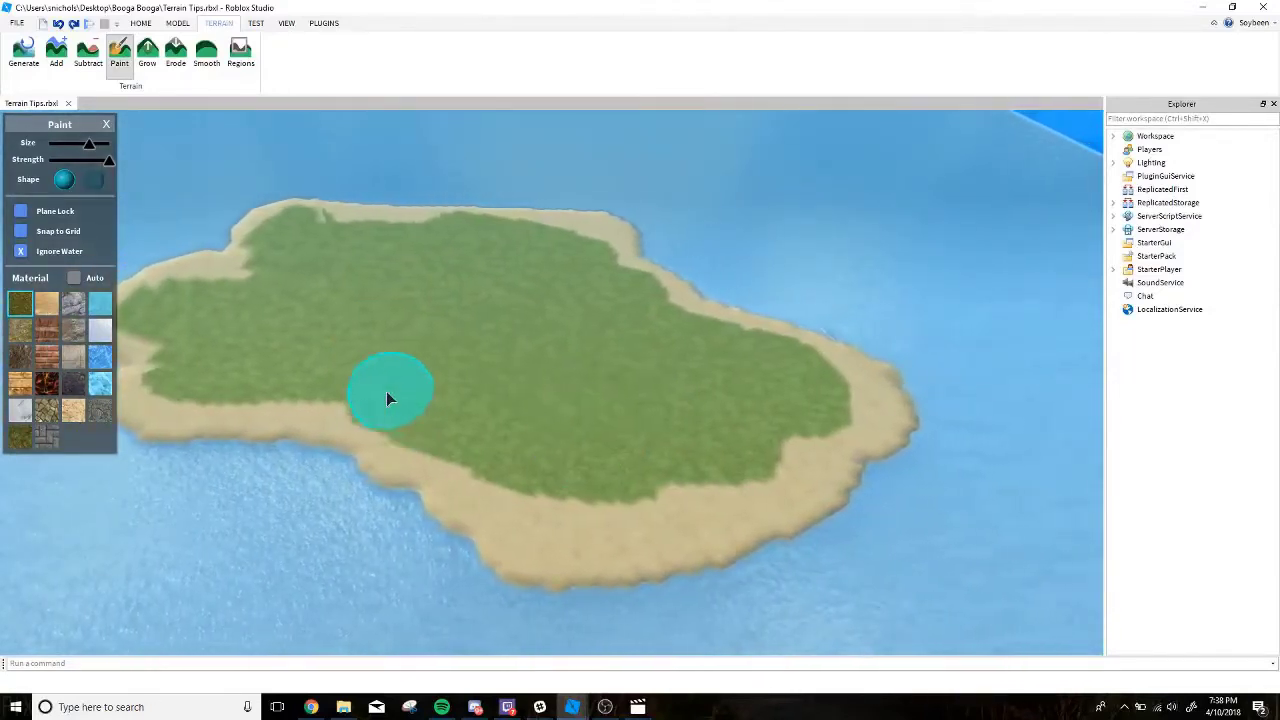
pyautogui.press('w')
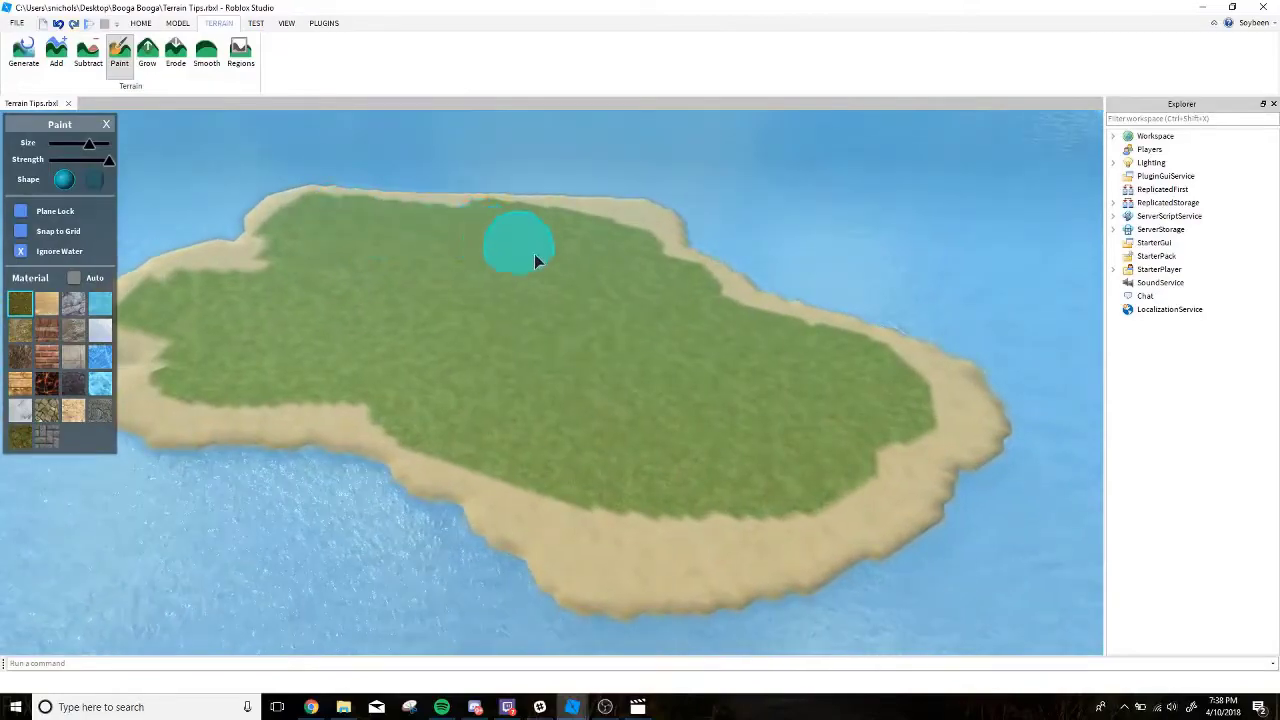
pyautogui.press('w')
pyautogui.moveTo(534, 253); pyautogui.dragTo(565, 376, button='right')
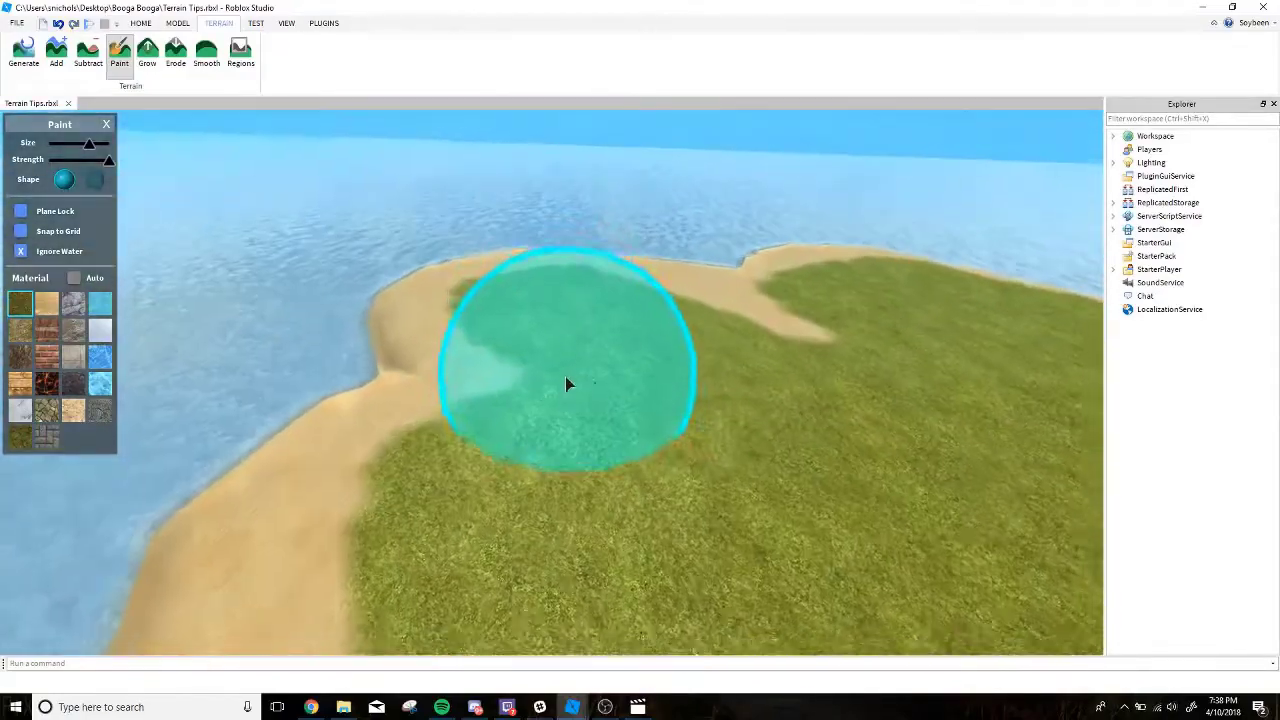
pyautogui.moveTo(565, 384); pyautogui.dragTo(745, 384)
pyautogui.moveTo(753, 353); pyautogui.dragTo(746, 357, button='right')
pyautogui.press('s')
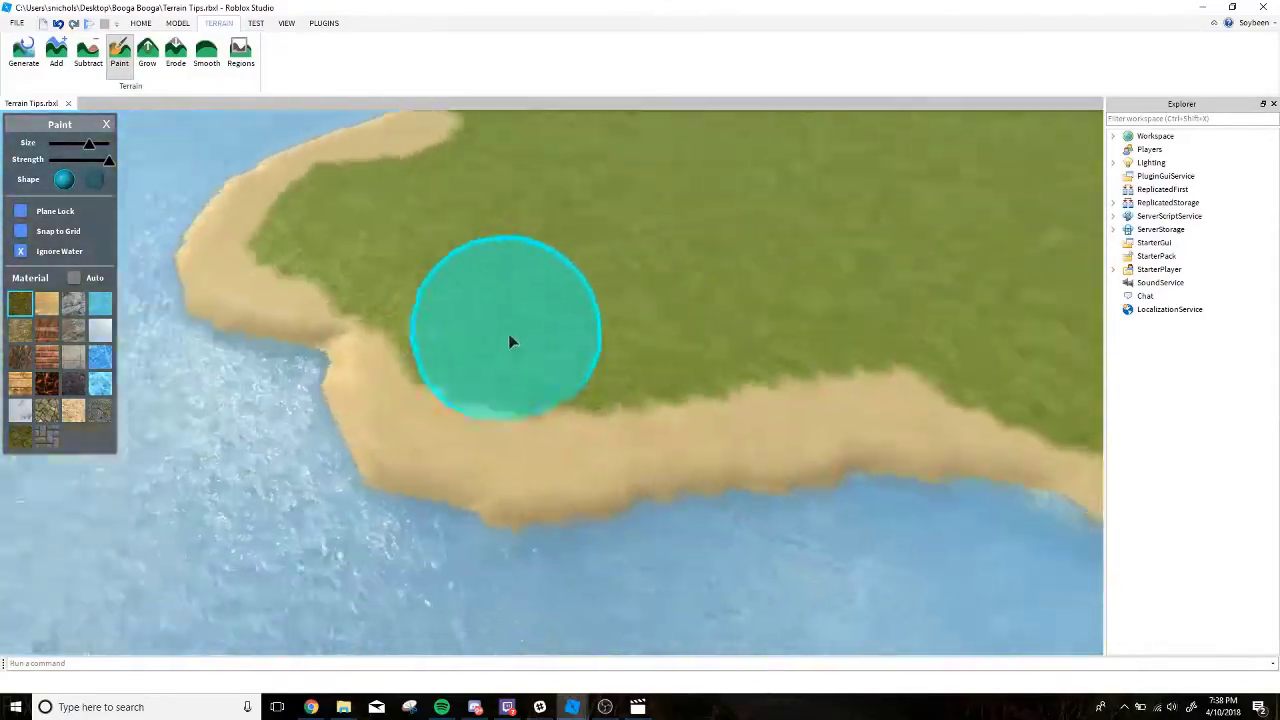
# Set the Paint brush to the sand material with Ignore Water off and a smaller brush size.
pyautogui.click(47, 303)
pyautogui.moveTo(252, 303); pyautogui.dragTo(270, 300, button='right')
pyautogui.press('d')
pyautogui.click(149, 76)
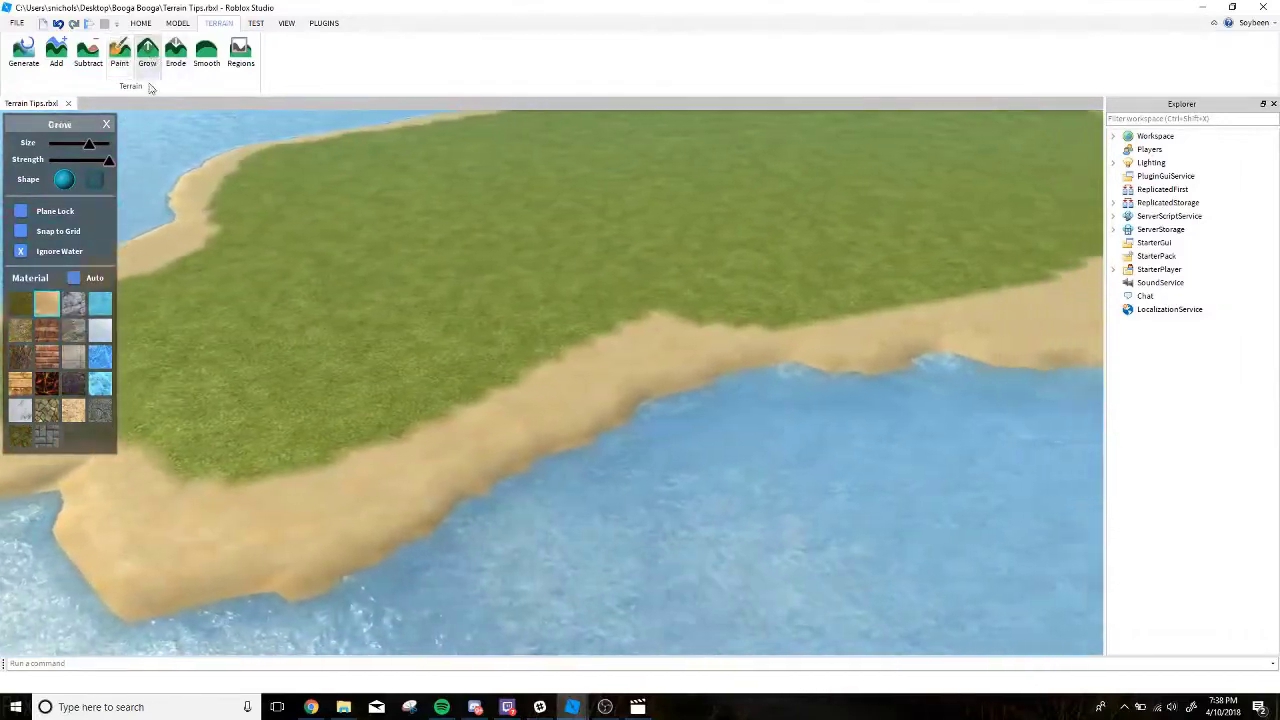
pyautogui.click(120, 65)
pyautogui.click(20, 257)
pyautogui.moveTo(380, 298)
pyautogui.mouseDown(button='right')
pyautogui.moveTo(532, 325)
pyautogui.moveTo(566, 305)
pyautogui.mouseUp(button='right')
pyautogui.keyDown('shift'); pyautogui.scroll(-4, 436, 319); pyautogui.keyUp('shift')
pyautogui.press('s')
pyautogui.press('w')
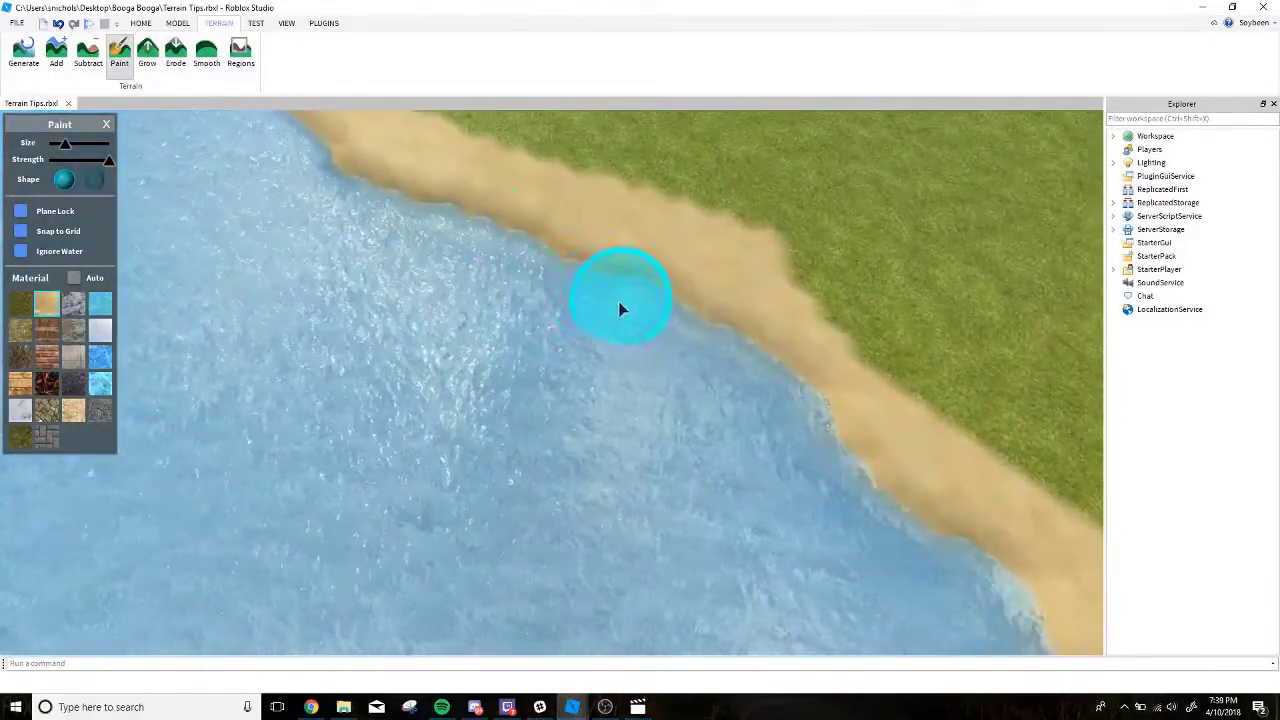
# Paint sand outward over the water along the island's side to form an irregular shoreline with a broad headland.
pyautogui.moveTo(620, 308)
pyautogui.mouseDown()
pyautogui.moveTo(611, 288)
pyautogui.moveTo(498, 347)
pyautogui.moveTo(537, 305)
pyautogui.moveTo(497, 314)
pyautogui.moveTo(614, 345)
pyautogui.moveTo(604, 380)
pyautogui.mouseUp()
pyautogui.press('s')
pyautogui.moveTo(583, 311); pyautogui.dragTo(583, 311, button='right')
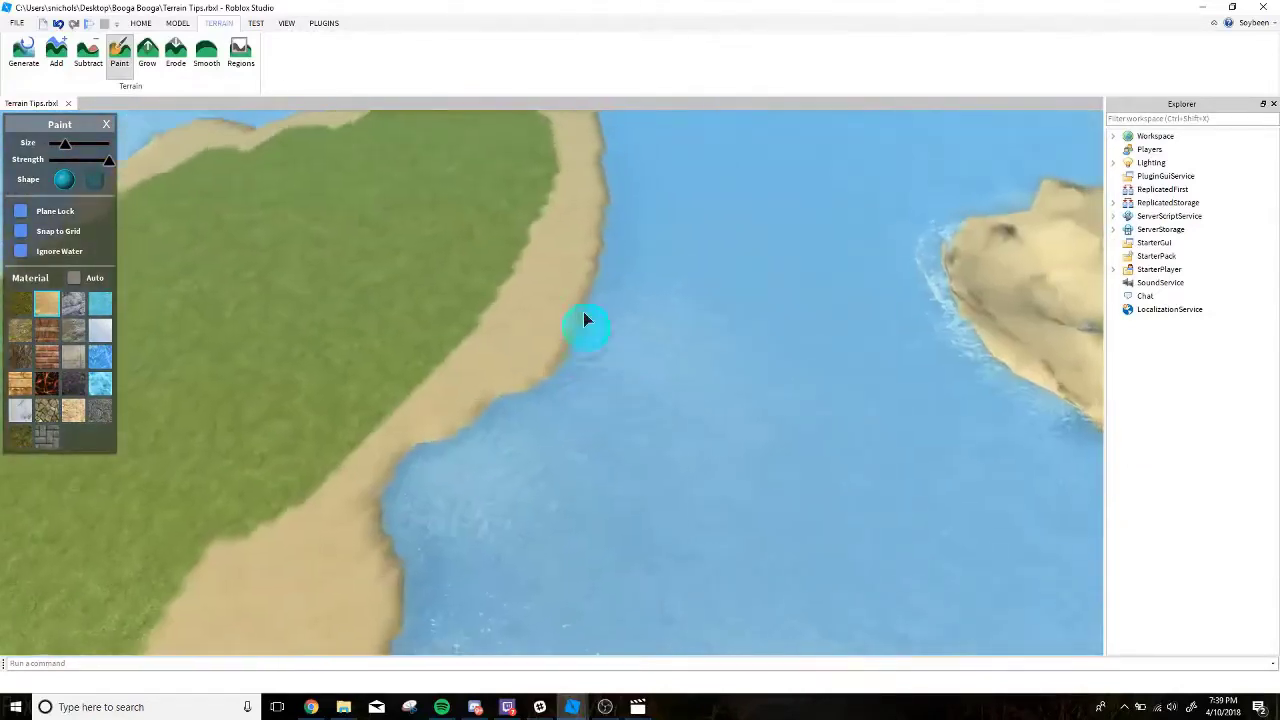
pyautogui.moveTo(583, 311)
pyautogui.mouseDown()
pyautogui.moveTo(583, 247)
pyautogui.moveTo(631, 259)
pyautogui.moveTo(610, 282)
pyautogui.moveTo(617, 259)
pyautogui.mouseUp()
pyautogui.press('e')
pyautogui.press('w')
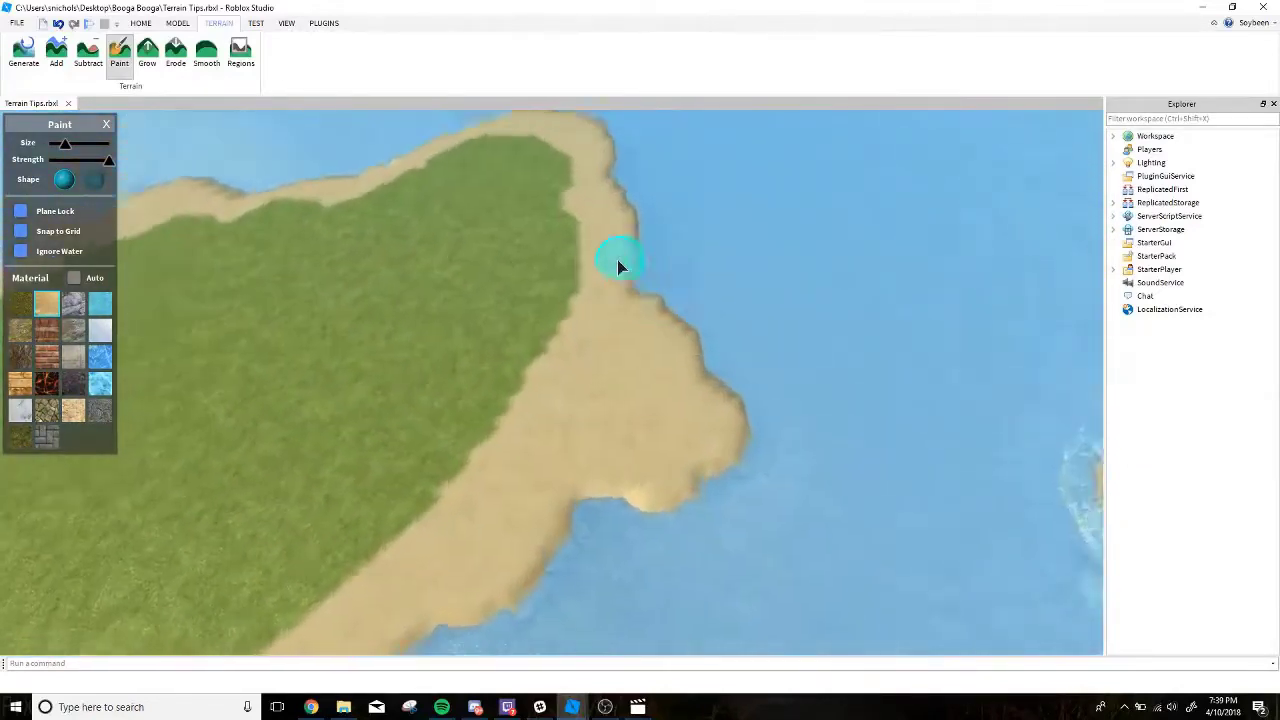
# Extend the beach at the island's far tip with uneven sand points reaching into the water.
pyautogui.moveTo(617, 259); pyautogui.dragTo(593, 230, button='right')
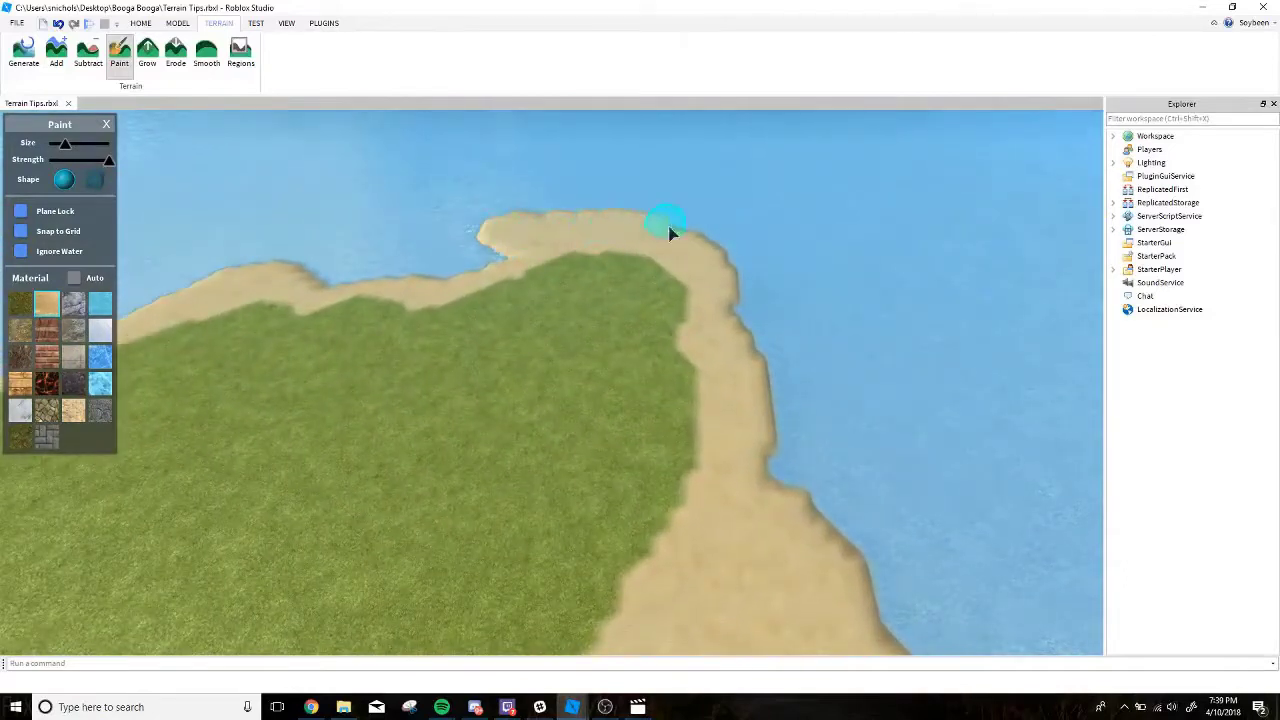
pyautogui.moveTo(690, 205); pyautogui.dragTo(680, 206)
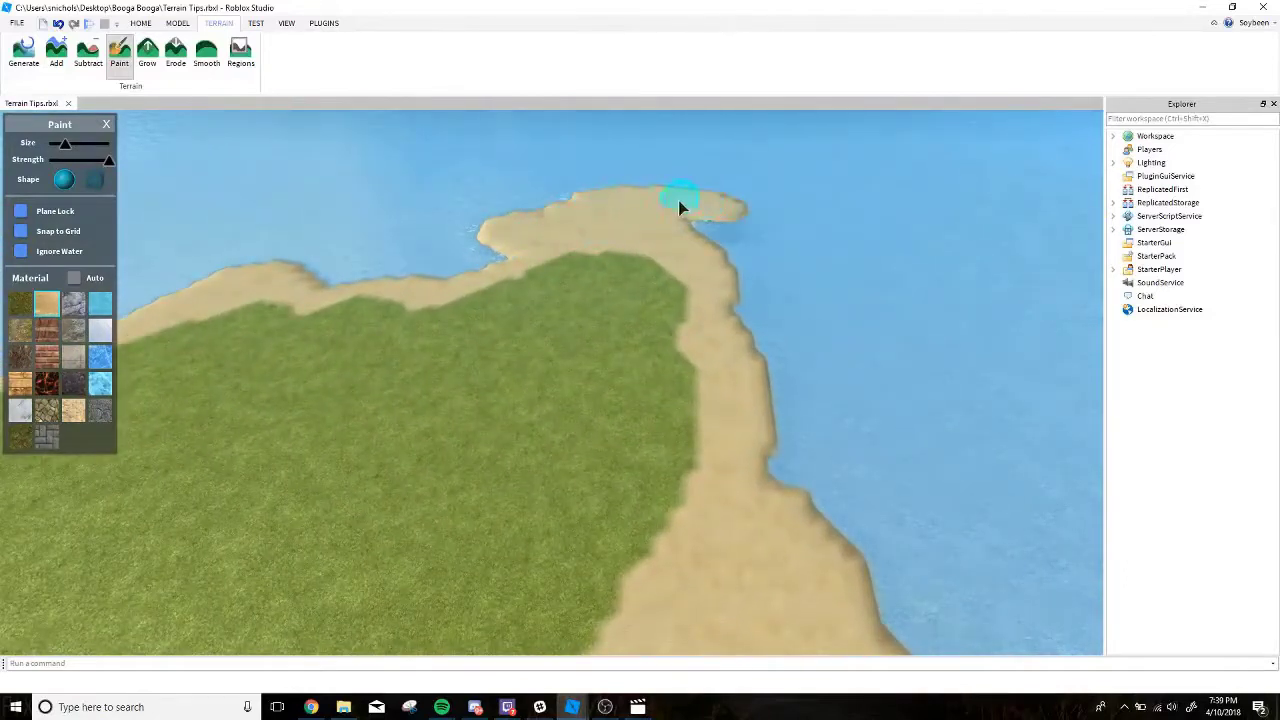
pyautogui.moveTo(680, 206); pyautogui.dragTo(637, 228, button='right')
pyautogui.press('w')
pyautogui.moveTo(395, 298); pyautogui.dragTo(461, 303)
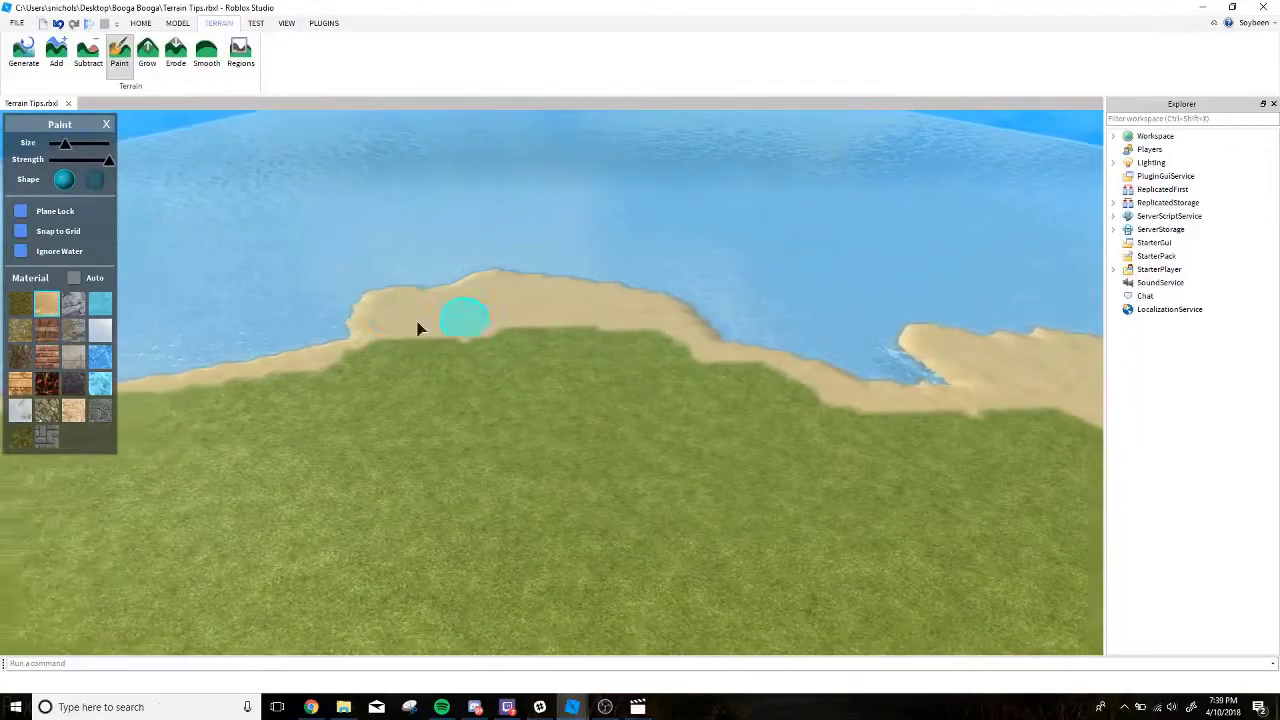
# Break up the remaining shoreline by painting sand points into the water and sand patches into the grass edge.
pyautogui.moveTo(398, 337); pyautogui.dragTo(395, 335, button='right')
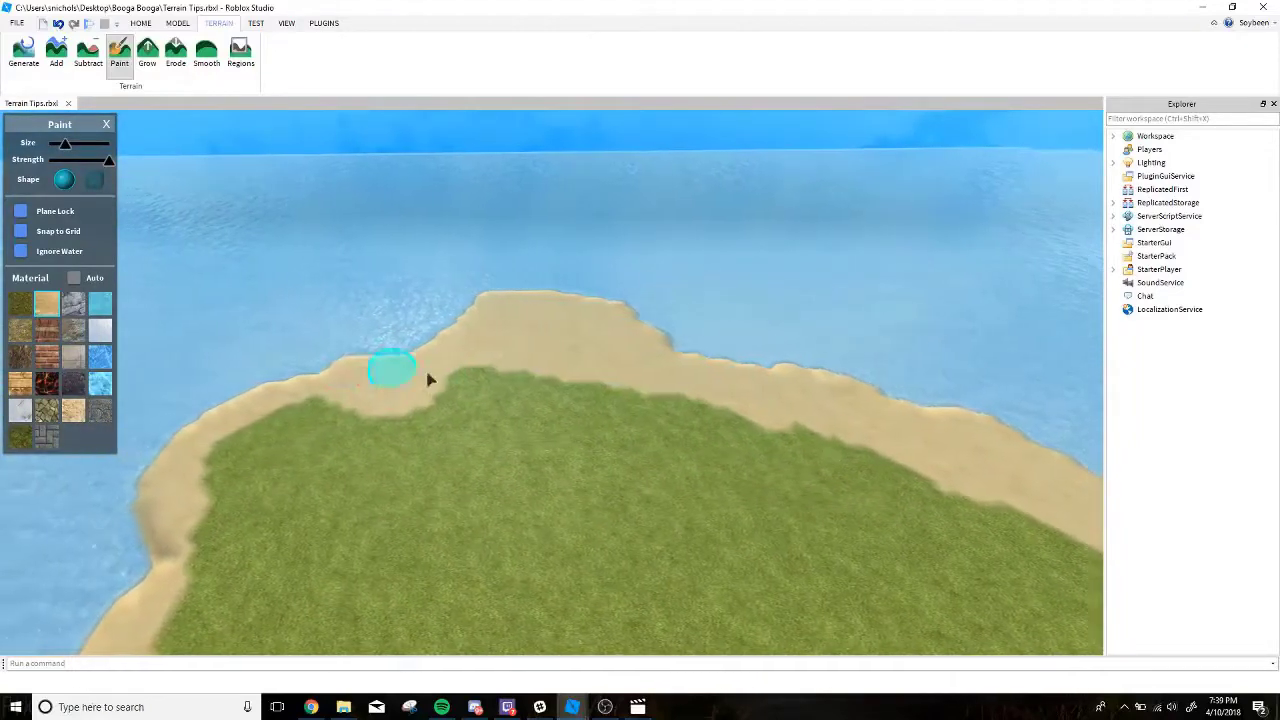
pyautogui.moveTo(369, 395); pyautogui.dragTo(382, 371)
pyautogui.press('a')
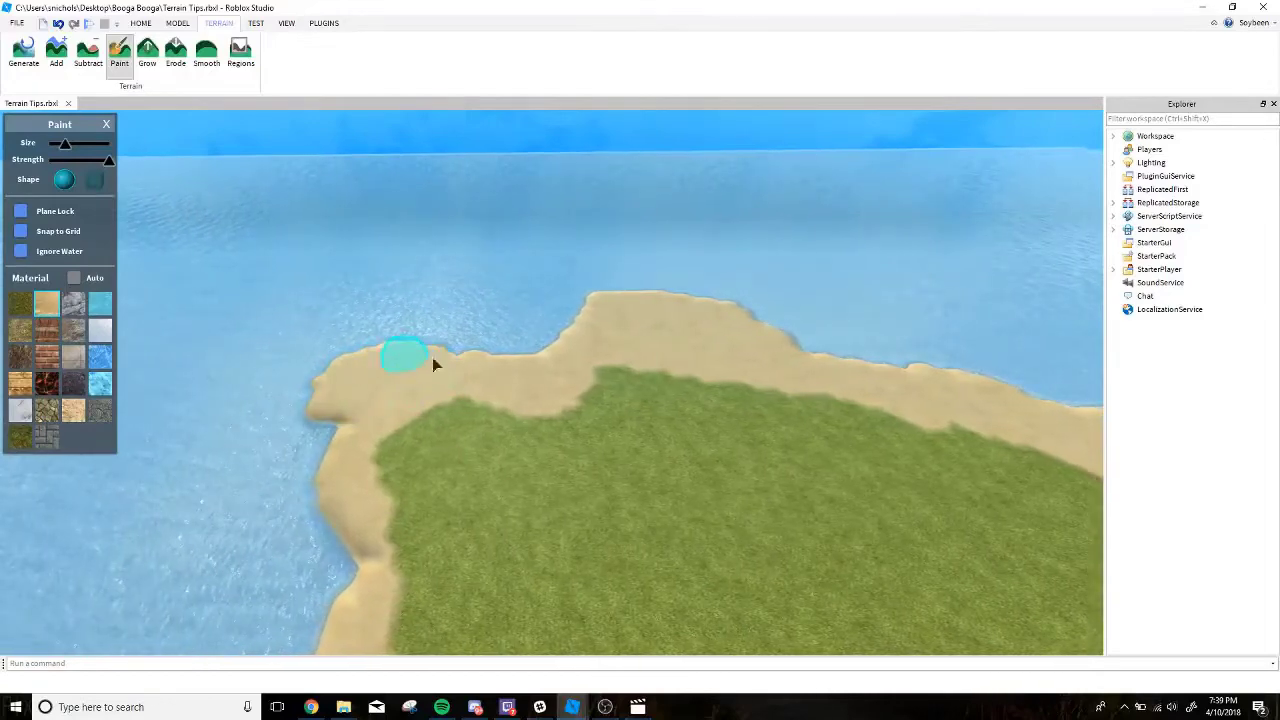
pyautogui.scroll(-10, 505, 360)
pyautogui.moveTo(508, 362); pyautogui.dragTo(508, 360, button='right')
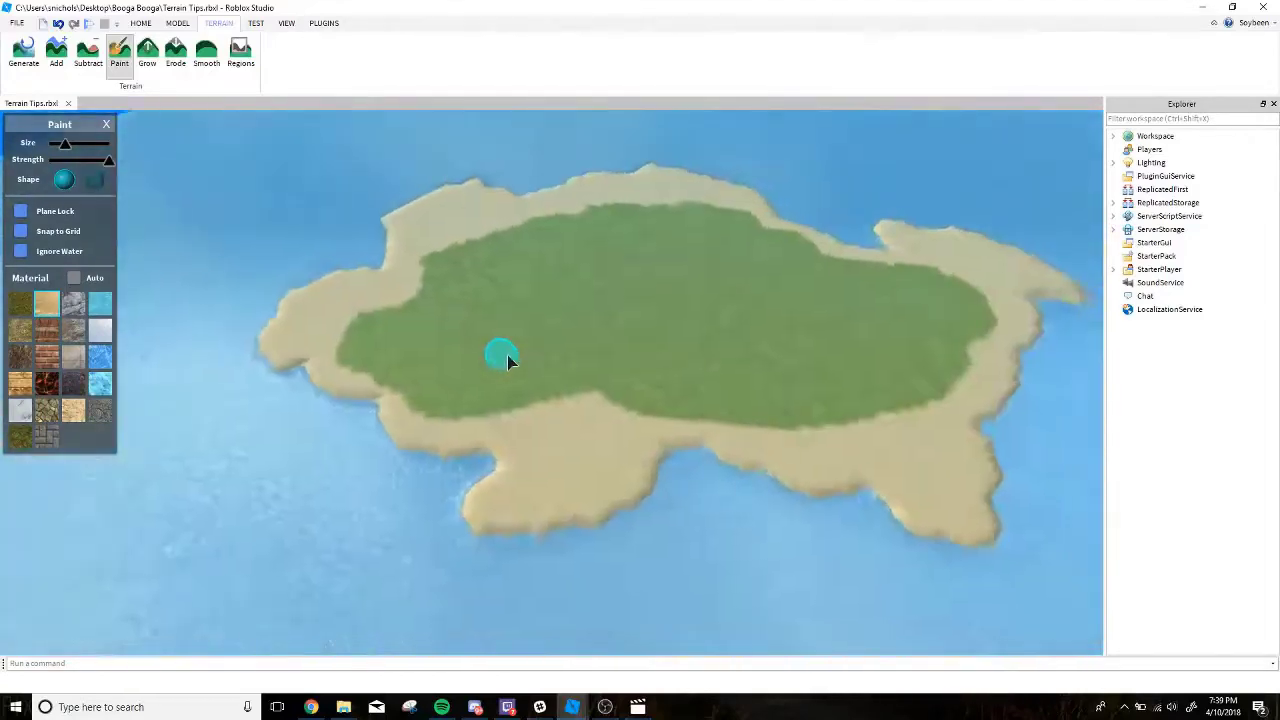
pyautogui.scroll(8, 726, 247)
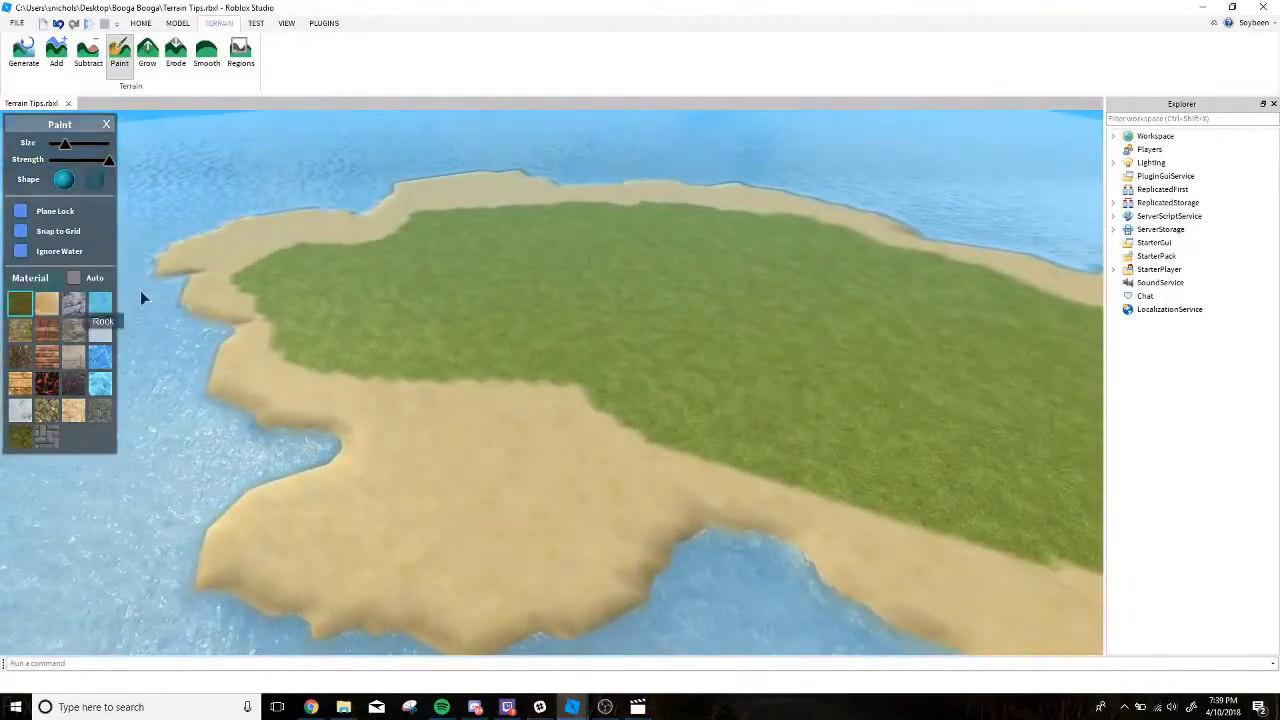
# Paint grass into the wide sand headland and out along the sand at the island's far tip.
pyautogui.moveTo(464, 306); pyautogui.dragTo(466, 315, button='right')
pyautogui.moveTo(546, 495)
pyautogui.mouseDown()
pyautogui.moveTo(509, 494)
pyautogui.moveTo(446, 436)
pyautogui.mouseUp()
pyautogui.scroll(4, 380, 295)
pyautogui.moveTo(214, 231)
pyautogui.mouseDown()
pyautogui.moveTo(343, 240)
pyautogui.moveTo(509, 179)
pyautogui.moveTo(611, 199)
pyautogui.moveTo(778, 183)
pyautogui.moveTo(843, 215)
pyautogui.moveTo(700, 179)
pyautogui.moveTo(805, 127)
pyautogui.moveTo(806, 167)
pyautogui.mouseUp()
pyautogui.press('e')
pyautogui.press('d')
pyautogui.press('d')
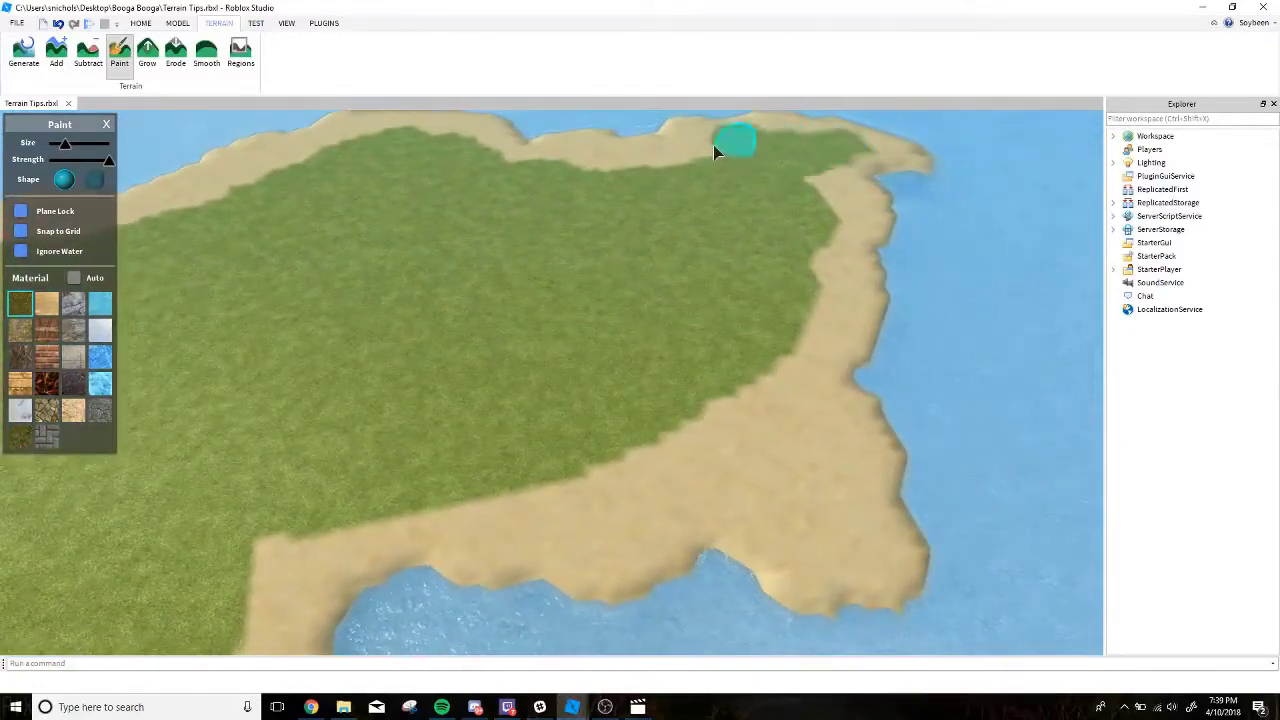
# Extend the grass into the corner headland and along the near shore, keeping a narrow sand border.
pyautogui.moveTo(713, 145)
pyautogui.mouseDown()
pyautogui.moveTo(790, 186)
pyautogui.moveTo(806, 179)
pyautogui.moveTo(746, 308)
pyautogui.moveTo(779, 359)
pyautogui.mouseUp()
pyautogui.press('d')
pyautogui.press('q')
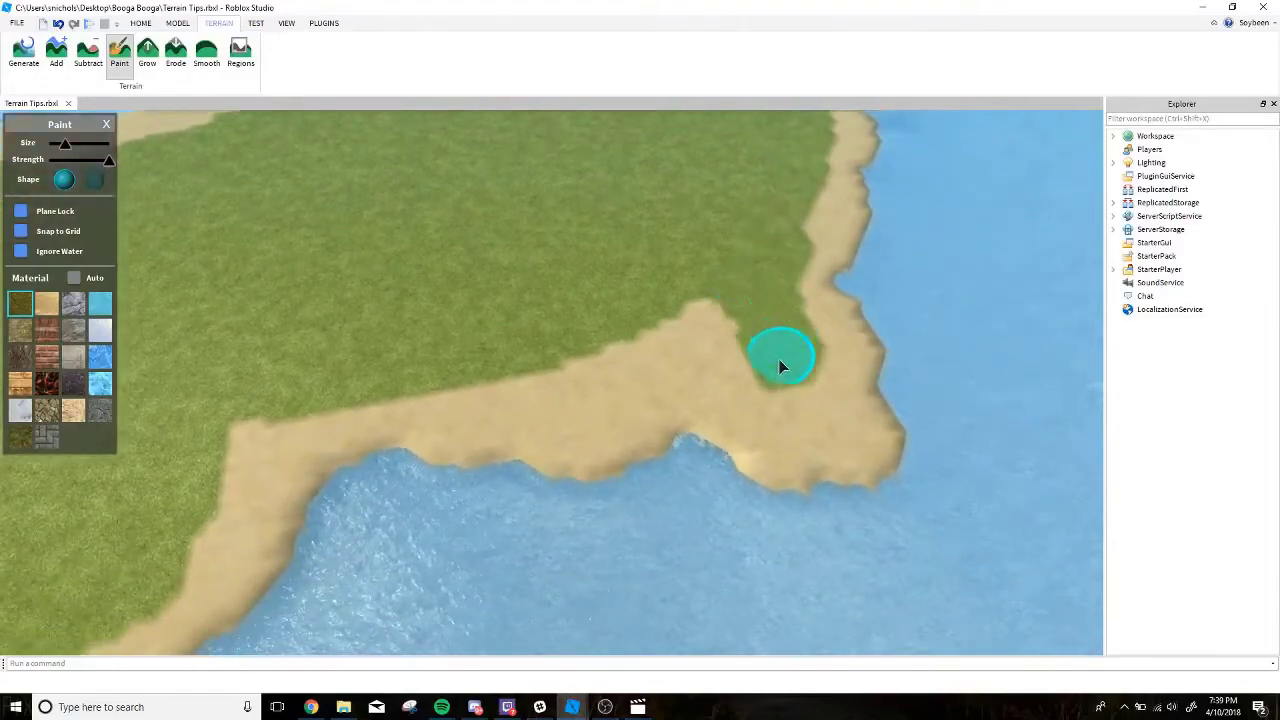
pyautogui.press('a')
pyautogui.moveTo(458, 374)
pyautogui.mouseDown()
pyautogui.moveTo(419, 313)
pyautogui.moveTo(397, 349)
pyautogui.mouseUp()
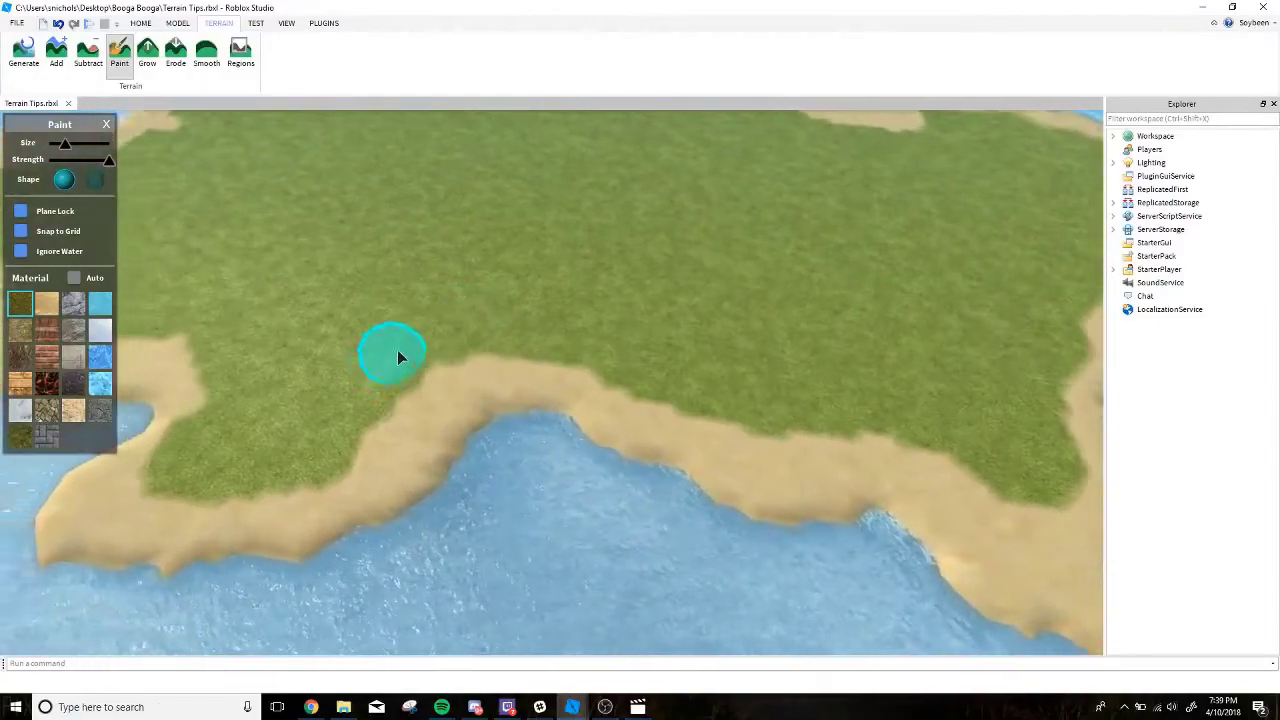
# Switch to the Grow tool with the grass material and lower its strength to near the low end.
pyautogui.press('w')
pyautogui.moveTo(397, 349)
pyautogui.mouseDown(button='right')
pyautogui.moveTo(400, 322)
pyautogui.moveTo(377, 297)
pyautogui.moveTo(172, 182)
pyautogui.mouseUp(button='right')
pyautogui.press('w')
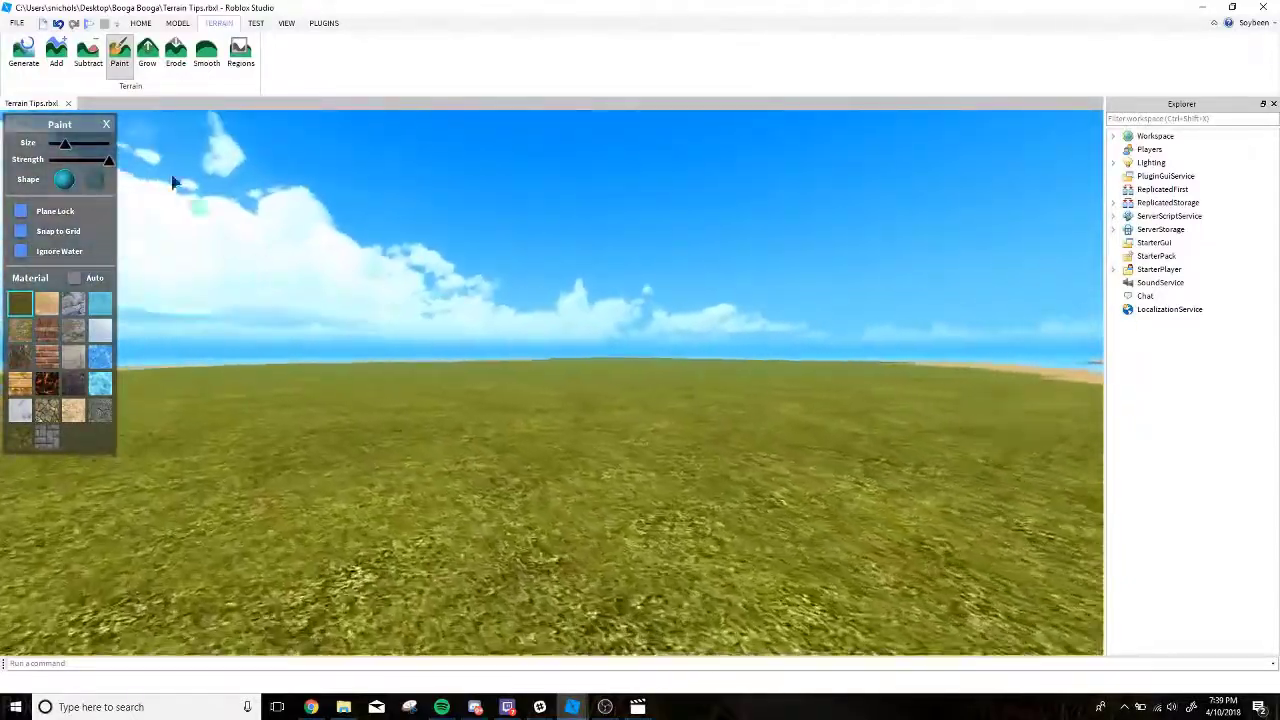
pyautogui.moveTo(300, 170); pyautogui.dragTo(298, 180, button='right')
pyautogui.moveTo(109, 160); pyautogui.dragTo(84, 160)
pyautogui.moveTo(140, 297); pyautogui.dragTo(354, 243, button='right')
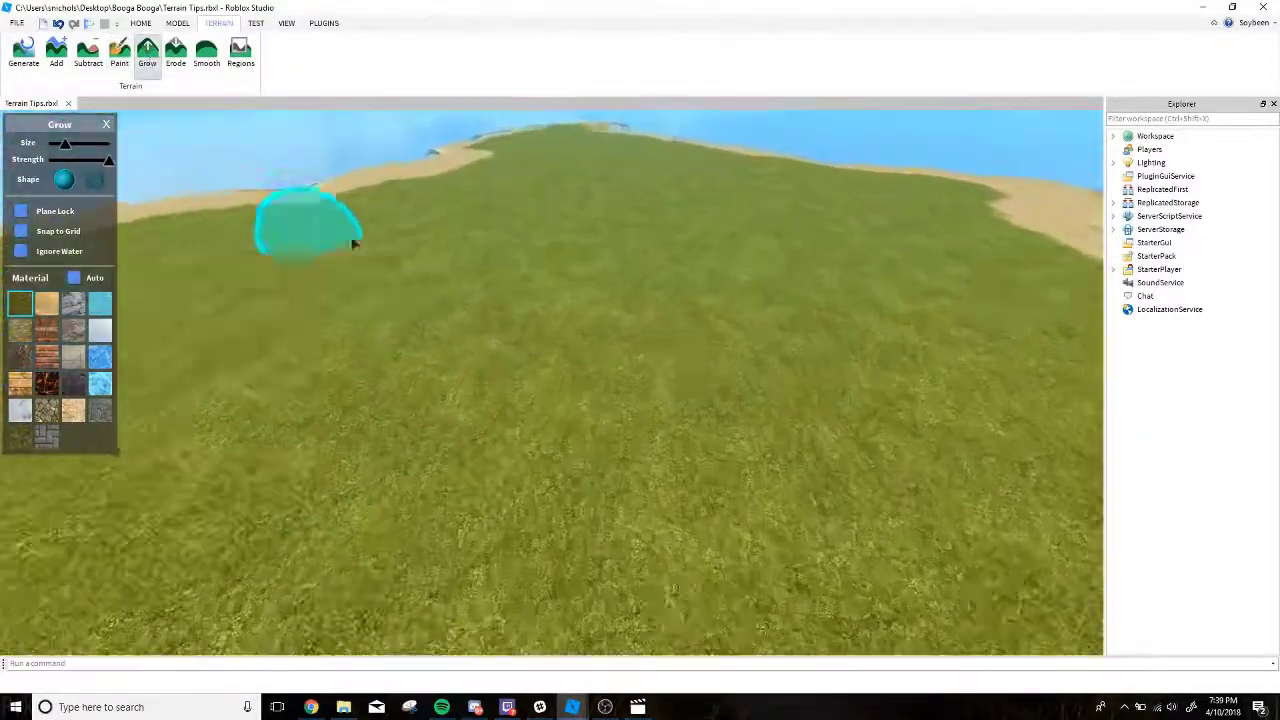
pyautogui.moveTo(457, 271); pyautogui.dragTo(491, 283, button='right')
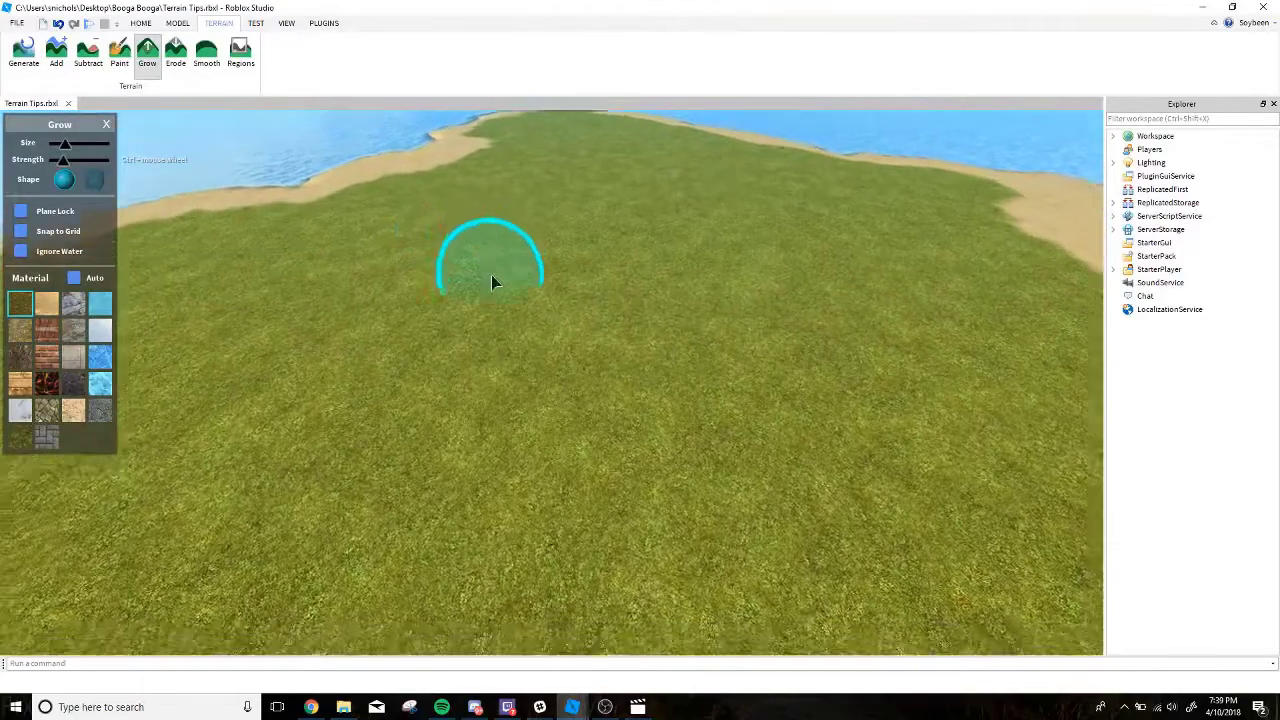
# Enlarge the Grow brush to near maximum and raise gentle grass swells along the island's middle toward its narrow tip.
pyautogui.press('e')
pyautogui.keyDown('shift'); pyautogui.scroll(7, 563, 303); pyautogui.keyUp('shift')
pyautogui.moveTo(566, 298)
pyautogui.mouseDown(button='right')
pyautogui.moveTo(596, 222)
pyautogui.moveTo(589, 185)
pyautogui.mouseUp(button='right')
pyautogui.keyDown('shift'); pyautogui.scroll(-2, 582, 275); pyautogui.keyUp('shift')
pyautogui.press('s')
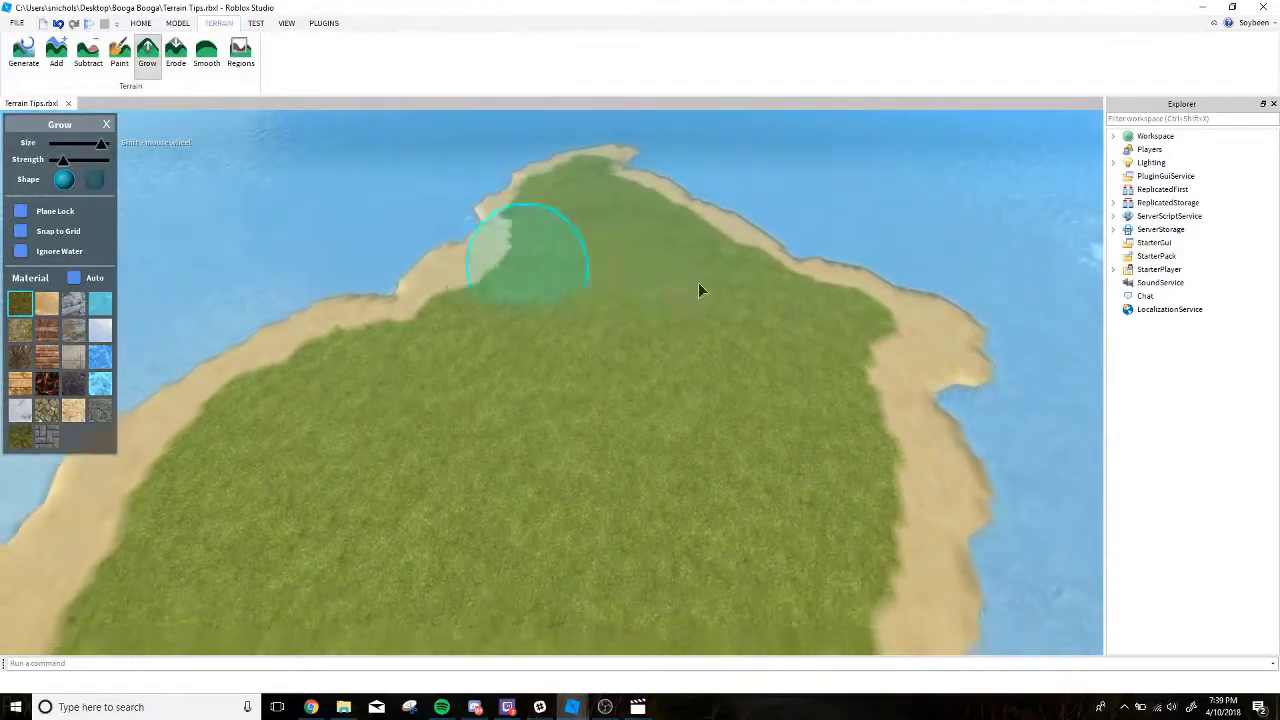
pyautogui.press('s')
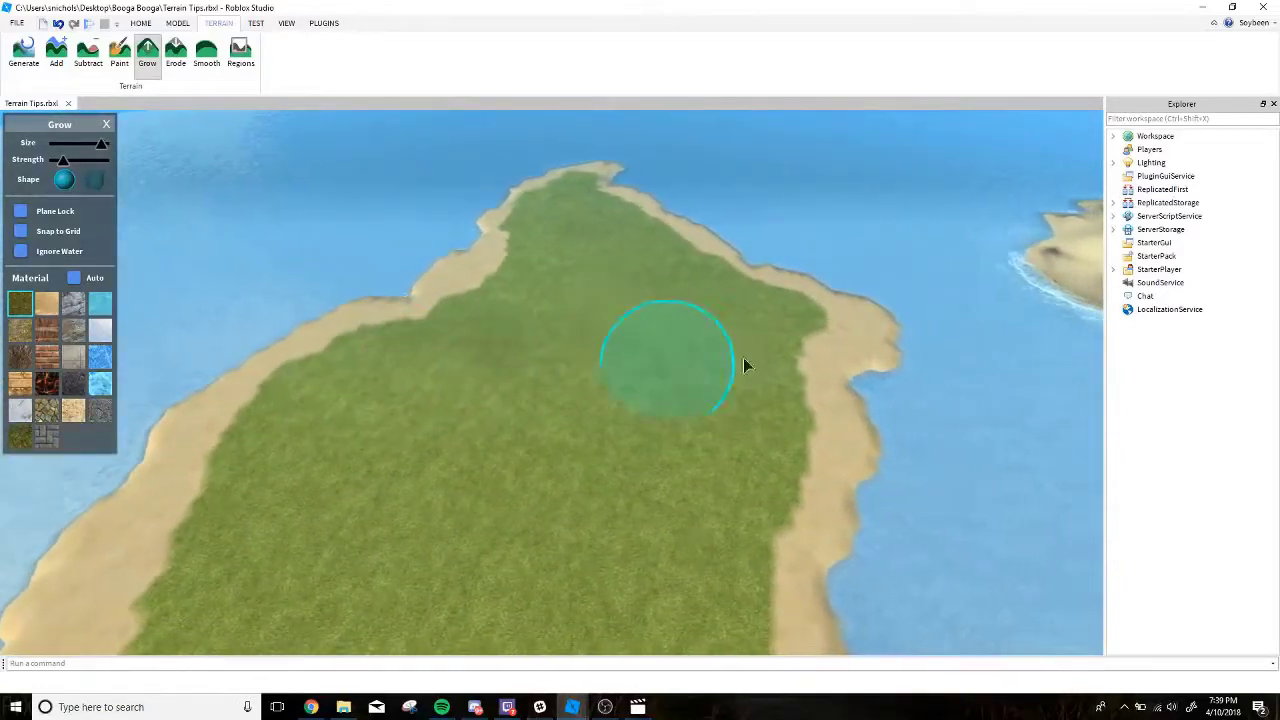
pyautogui.press('e')
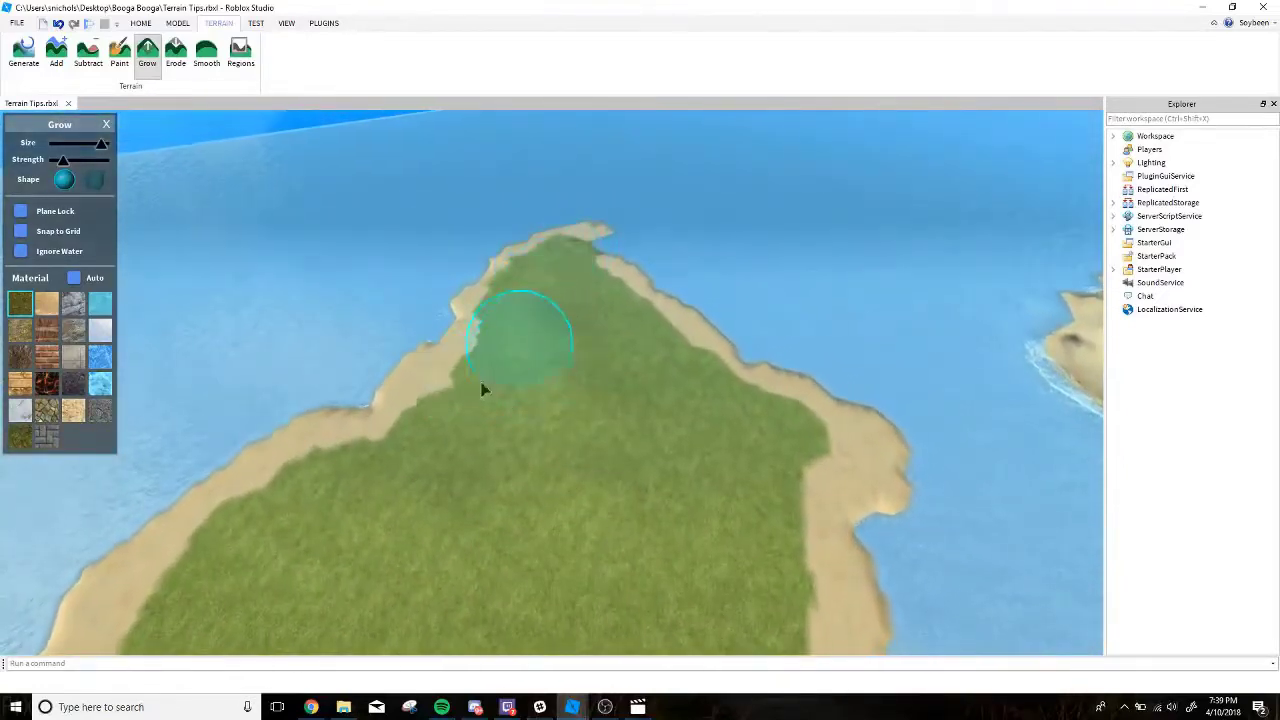
pyautogui.press('q')
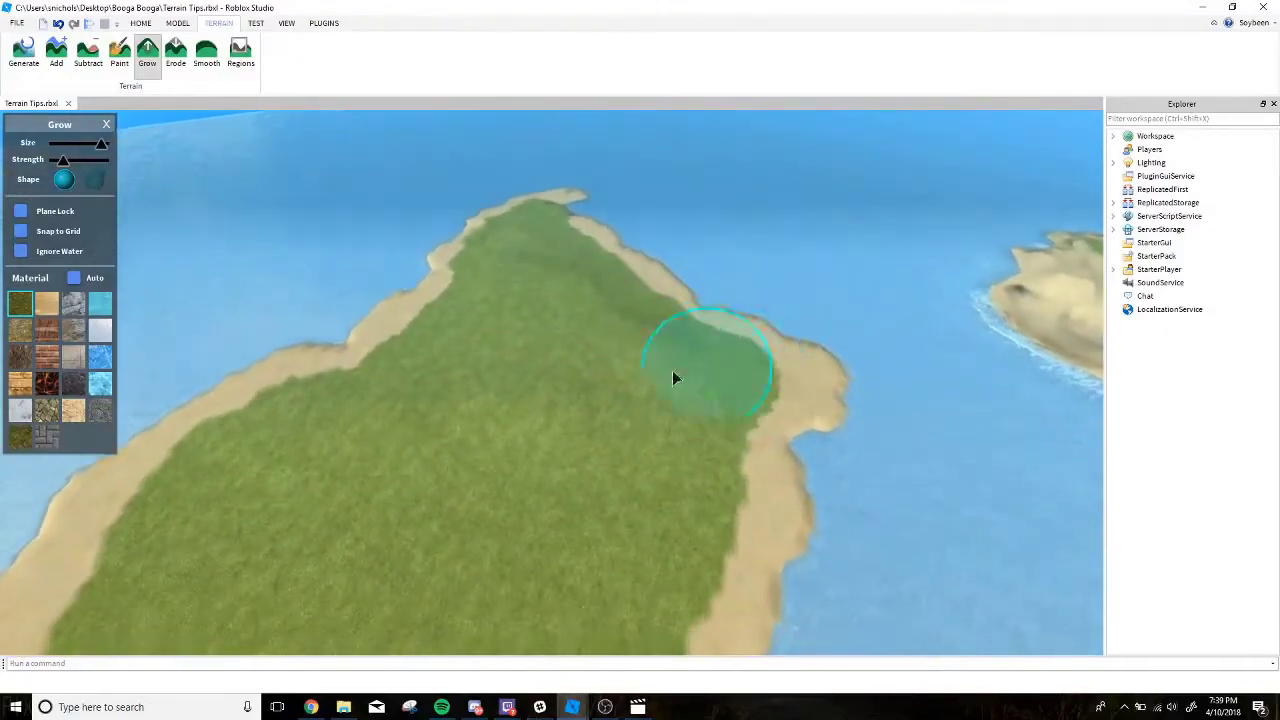
pyautogui.press('w')
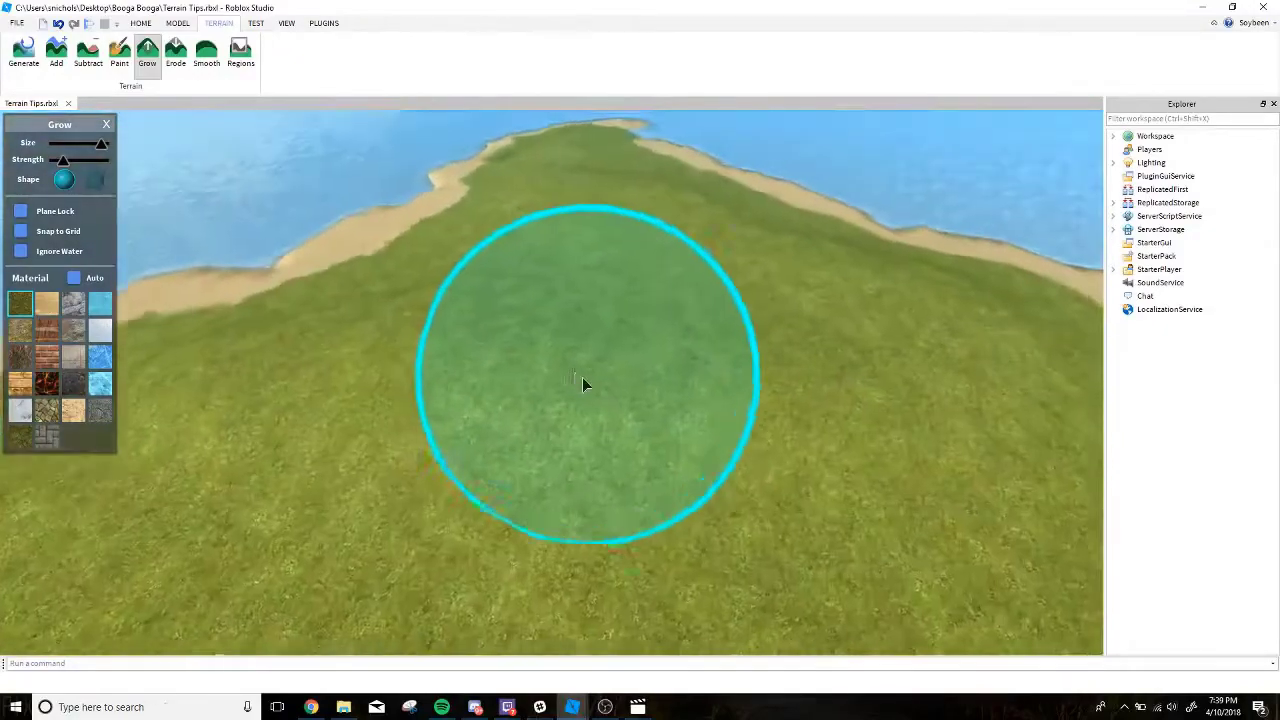
# Raise another low grass hill in the middle of the island's interior.
pyautogui.moveTo(582, 377)
pyautogui.mouseDown(button='right')
pyautogui.moveTo(602, 342)
pyautogui.moveTo(576, 343)
pyautogui.mouseUp(button='right')
pyautogui.press('w')
pyautogui.press('w')
pyautogui.press('s')
pyautogui.press('w')
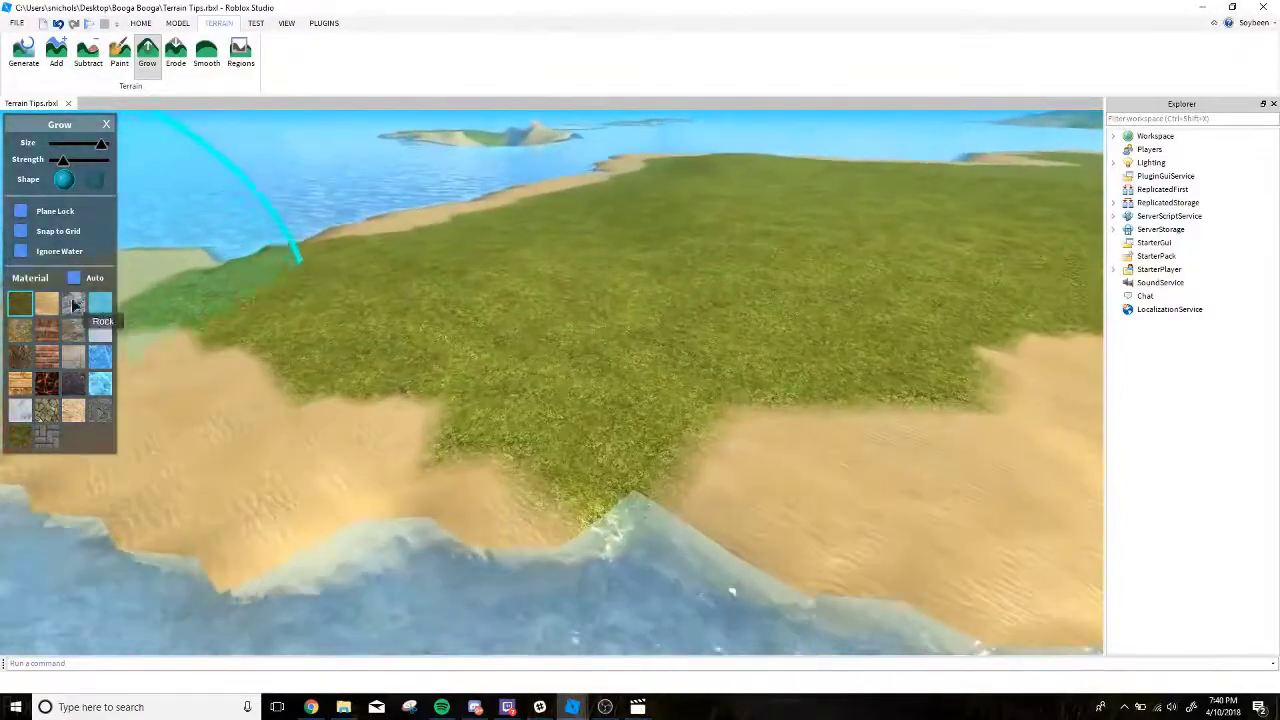
# Paint sand over the grass point reaching the water and retouch the nearby shoreline with a smaller brush, undoing one stroke.
pyautogui.click(117, 50)
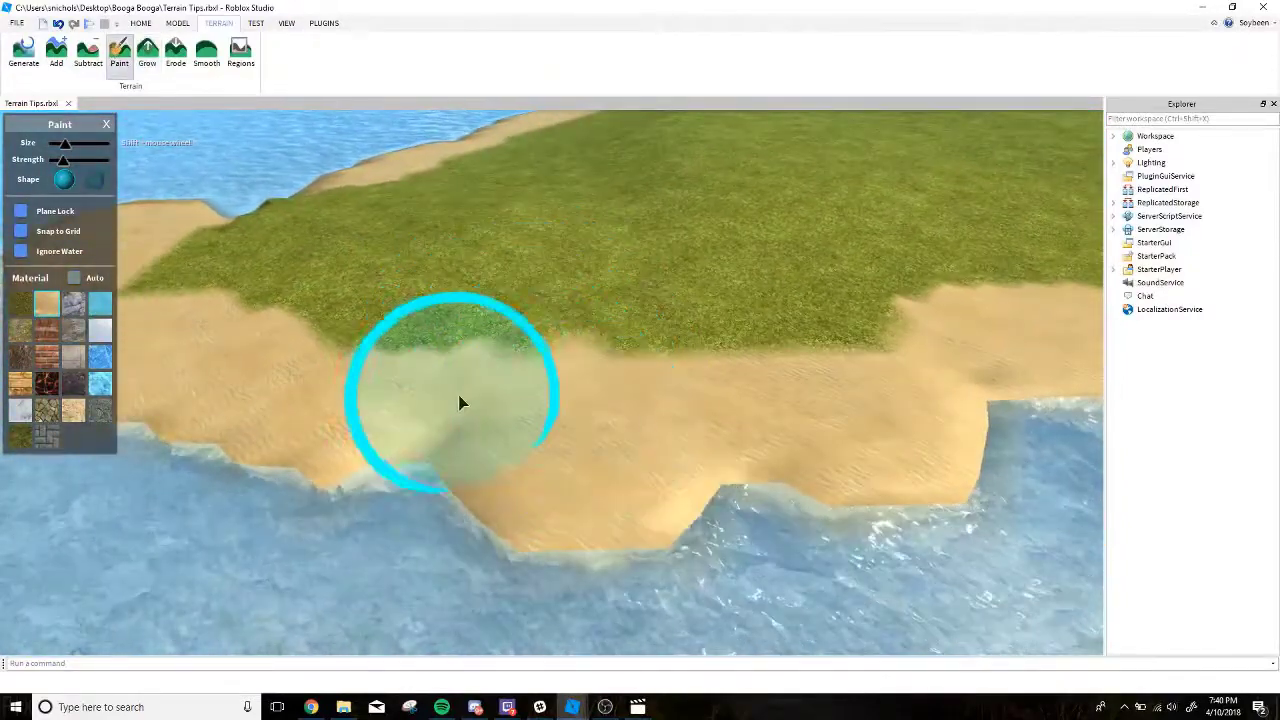
pyautogui.hotkey('ctrl', 'z')
pyautogui.moveTo(555, 392); pyautogui.dragTo(534, 400, button='right')
pyautogui.press('w')
pyautogui.moveTo(534, 400)
pyautogui.mouseDown()
pyautogui.moveTo(468, 397)
pyautogui.moveTo(446, 367)
pyautogui.mouseUp()
pyautogui.press('s')
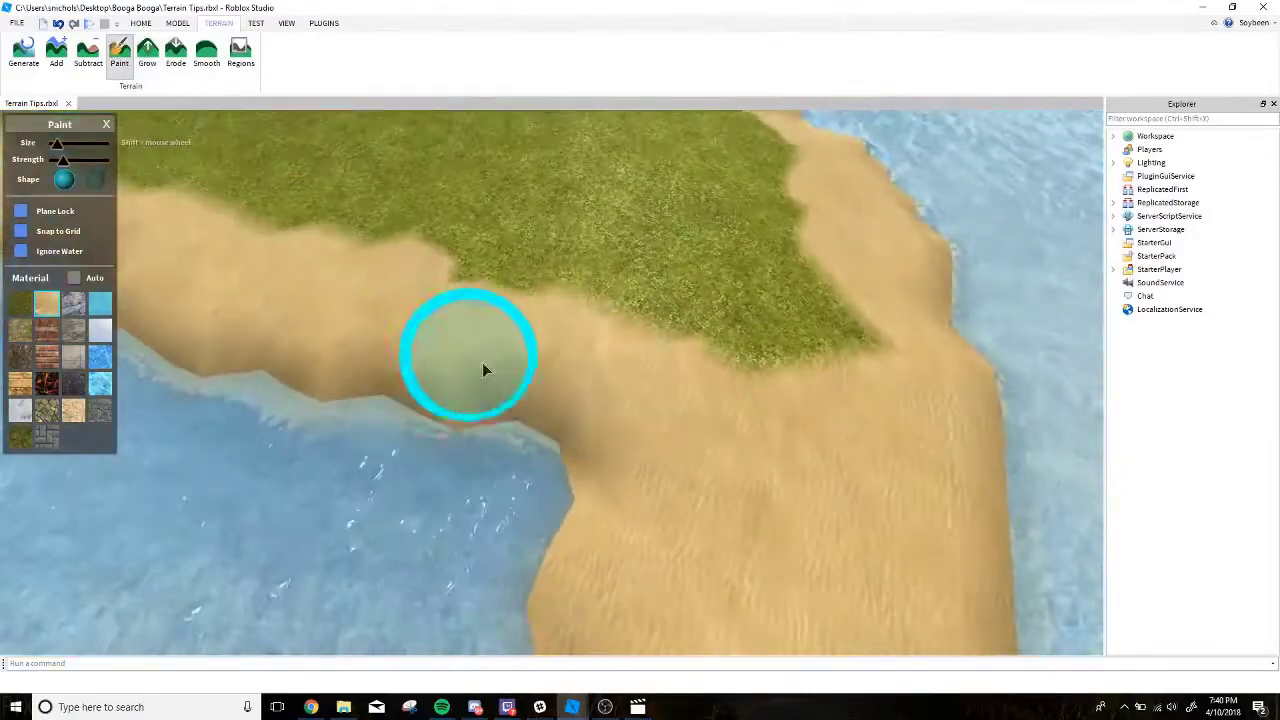
pyautogui.moveTo(482, 368)
pyautogui.mouseDown(button='right')
pyautogui.moveTo(525, 373)
pyautogui.moveTo(512, 369)
pyautogui.mouseUp(button='right')
pyautogui.press('w')
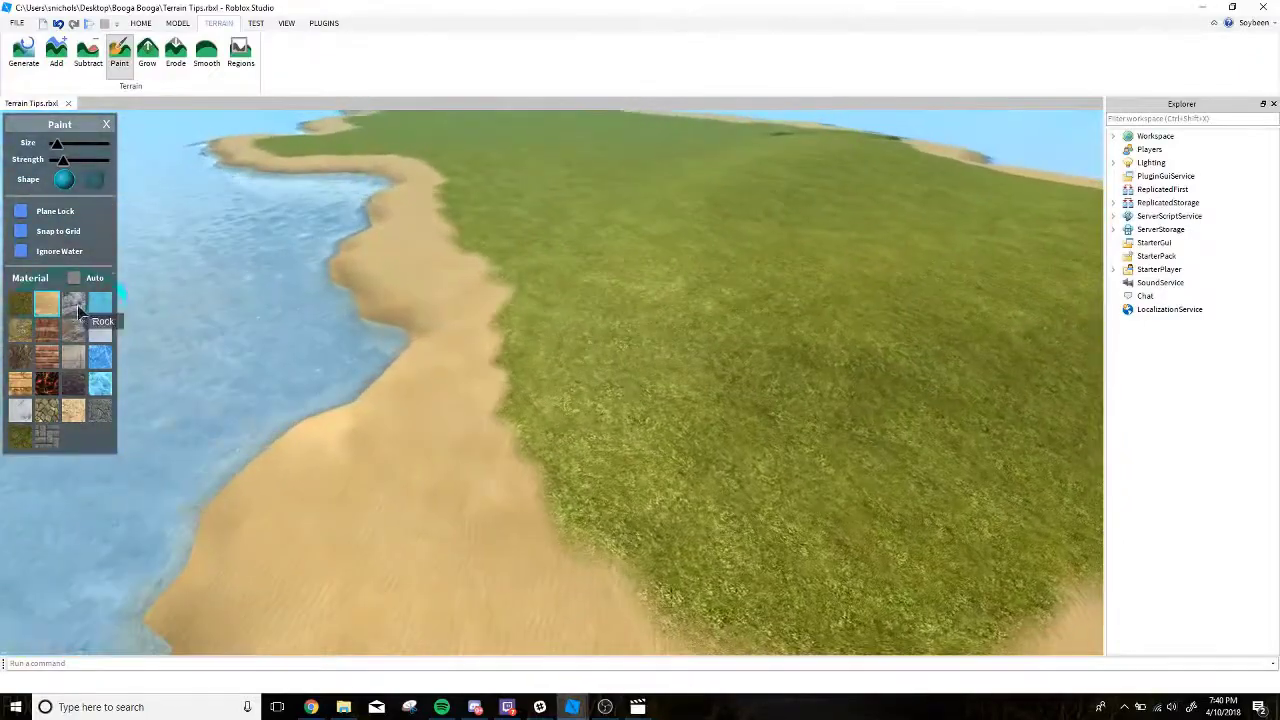
# Choose the rock material with a near-maximum brush size and start a rock mound at the island's end with the Grow tool.
pyautogui.click(73, 303)
pyautogui.press('s')
pyautogui.moveTo(437, 316)
pyautogui.mouseDown(button='right')
pyautogui.moveTo(335, 261)
pyautogui.moveTo(390, 241)
pyautogui.moveTo(378, 229)
pyautogui.mouseUp(button='right')
pyautogui.press('w')
pyautogui.press('s')
pyautogui.press('w')
pyautogui.keyDown('shift'); pyautogui.scroll(10, 499, 246); pyautogui.keyUp('shift')
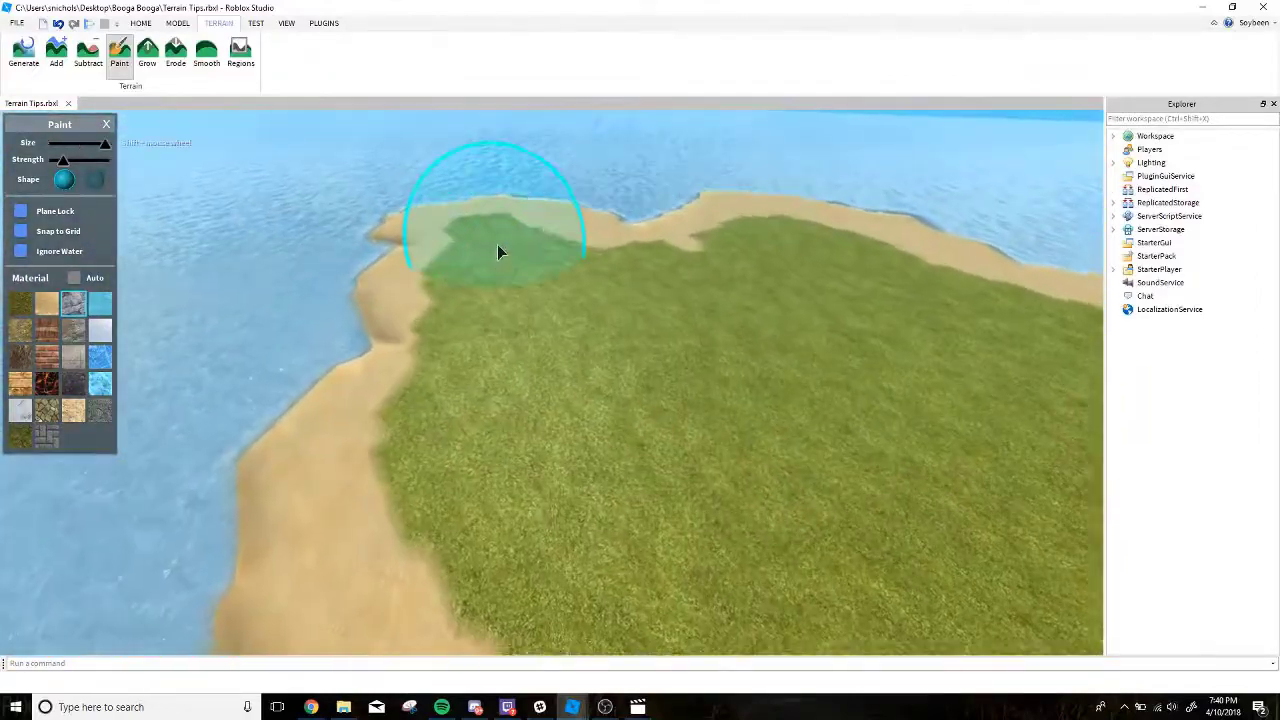
pyautogui.moveTo(497, 244)
pyautogui.mouseDown(button='right')
pyautogui.moveTo(417, 203)
pyautogui.moveTo(451, 177)
pyautogui.moveTo(473, 184)
pyautogui.mouseUp(button='right')
pyautogui.press('w')
pyautogui.click(147, 54)
pyautogui.press('s')
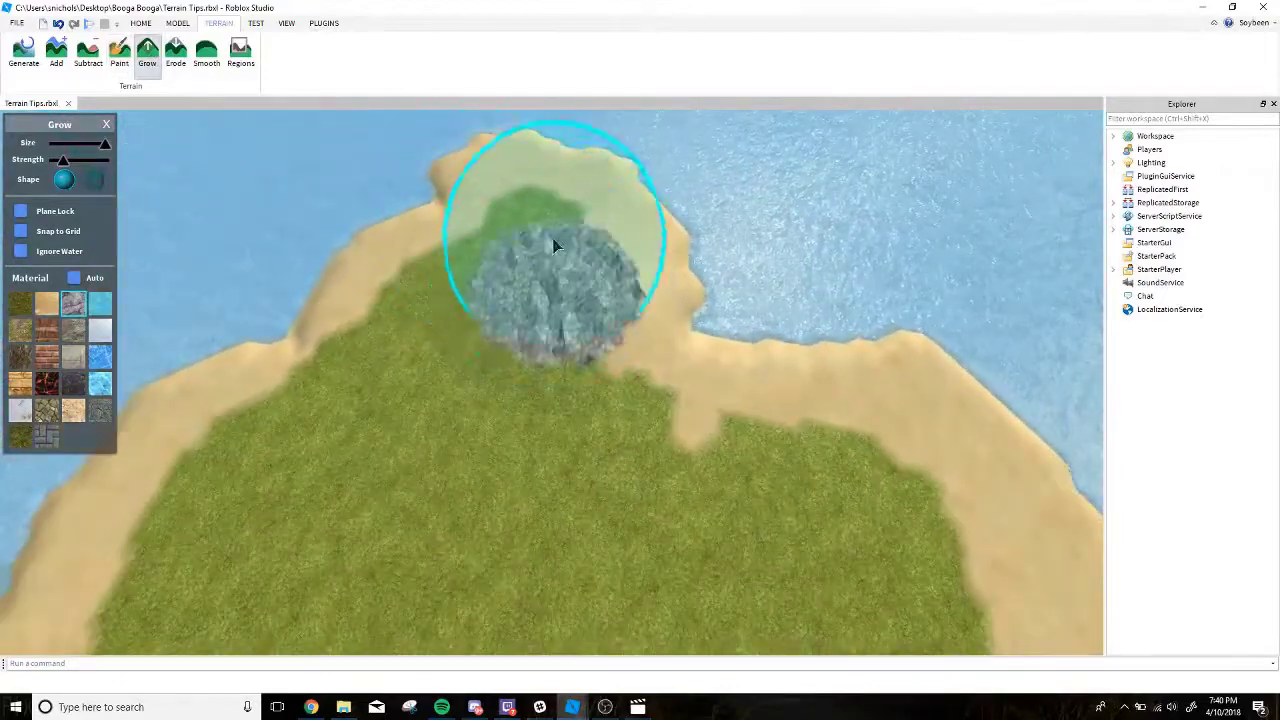
# Raise the Grow strength to maximum and spread the rock over the grass at the island's end, leaving a sand border.
pyautogui.press('s')
pyautogui.moveTo(547, 239)
pyautogui.mouseDown()
pyautogui.moveTo(475, 341)
pyautogui.moveTo(531, 377)
pyautogui.moveTo(560, 430)
pyautogui.moveTo(623, 383)
pyautogui.moveTo(635, 397)
pyautogui.moveTo(489, 347)
pyautogui.moveTo(528, 369)
pyautogui.moveTo(545, 441)
pyautogui.moveTo(370, 333)
pyautogui.moveTo(487, 275)
pyautogui.mouseUp()
pyautogui.moveTo(519, 224); pyautogui.dragTo(519, 230, button='right')
pyautogui.press('w')
pyautogui.press('s')
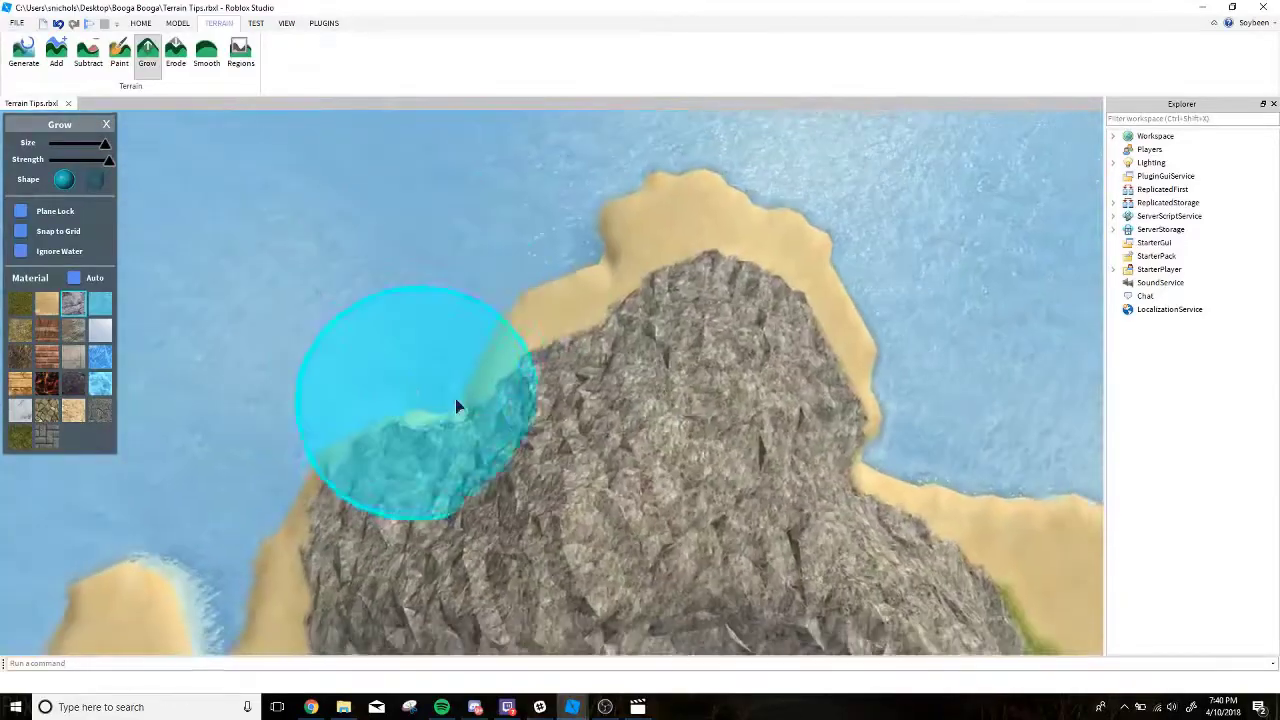
# Build the rock mass up into a tall mountain with a main summit and a lower shoulder.
pyautogui.moveTo(455, 398)
pyautogui.mouseDown()
pyautogui.moveTo(490, 329)
pyautogui.moveTo(593, 321)
pyautogui.moveTo(609, 351)
pyautogui.moveTo(546, 208)
pyautogui.moveTo(582, 242)
pyautogui.moveTo(536, 348)
pyautogui.moveTo(403, 435)
pyautogui.moveTo(603, 366)
pyautogui.moveTo(406, 441)
pyautogui.moveTo(357, 329)
pyautogui.moveTo(500, 271)
pyautogui.moveTo(355, 263)
pyautogui.moveTo(540, 231)
pyautogui.moveTo(588, 258)
pyautogui.moveTo(569, 288)
pyautogui.mouseUp()
pyautogui.press('d')
pyautogui.press('s')
pyautogui.press('s')
pyautogui.press('w')
pyautogui.moveTo(569, 288); pyautogui.dragTo(571, 306, button='right')
pyautogui.press('s')
pyautogui.press('w')
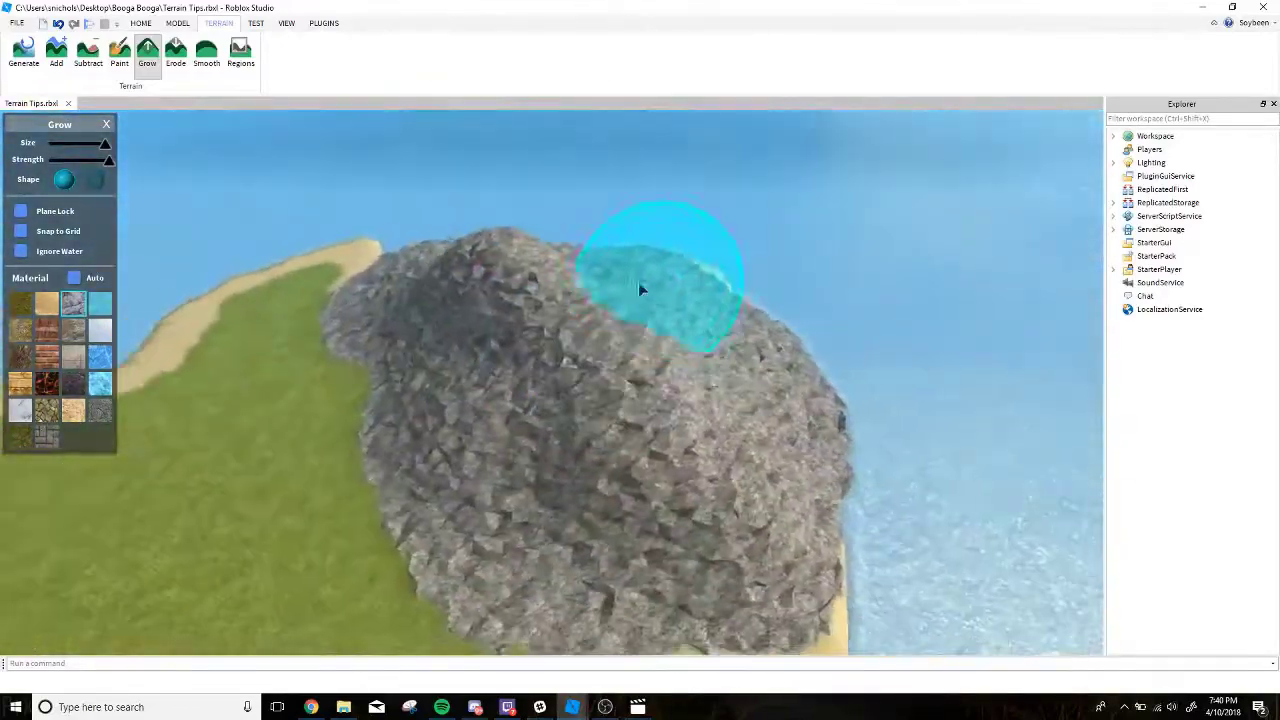
pyautogui.moveTo(638, 282)
pyautogui.mouseDown()
pyautogui.moveTo(575, 367)
pyautogui.moveTo(461, 359)
pyautogui.mouseUp()
pyautogui.press('s')
pyautogui.moveTo(461, 359); pyautogui.dragTo(439, 451, button='right')
pyautogui.moveTo(439, 451)
pyautogui.mouseDown()
pyautogui.moveTo(417, 427)
pyautogui.moveTo(484, 378)
pyautogui.moveTo(457, 378)
pyautogui.moveTo(413, 512)
pyautogui.moveTo(482, 508)
pyautogui.moveTo(506, 459)
pyautogui.moveTo(456, 386)
pyautogui.moveTo(471, 353)
pyautogui.moveTo(562, 433)
pyautogui.moveTo(597, 437)
pyautogui.mouseUp()
pyautogui.press('s')
# Reduce the brush to medium size and grow rock outcrops around the mountain's base, over the sand and into the water.
pyautogui.keyDown('shift'); pyautogui.scroll(-3, 471, 353); pyautogui.keyUp('shift')
pyautogui.press('d')
pyautogui.moveTo(597, 437)
pyautogui.mouseDown(button='right')
pyautogui.moveTo(549, 434)
pyautogui.moveTo(543, 461)
pyautogui.moveTo(538, 448)
pyautogui.mouseUp(button='right')
pyautogui.press('s')
pyautogui.moveTo(538, 448); pyautogui.dragTo(477, 444)
pyautogui.moveTo(685, 461)
pyautogui.mouseDown()
pyautogui.moveTo(583, 485)
pyautogui.moveTo(661, 511)
pyautogui.mouseUp()
pyautogui.moveTo(645, 502); pyautogui.dragTo(643, 502, button='right')
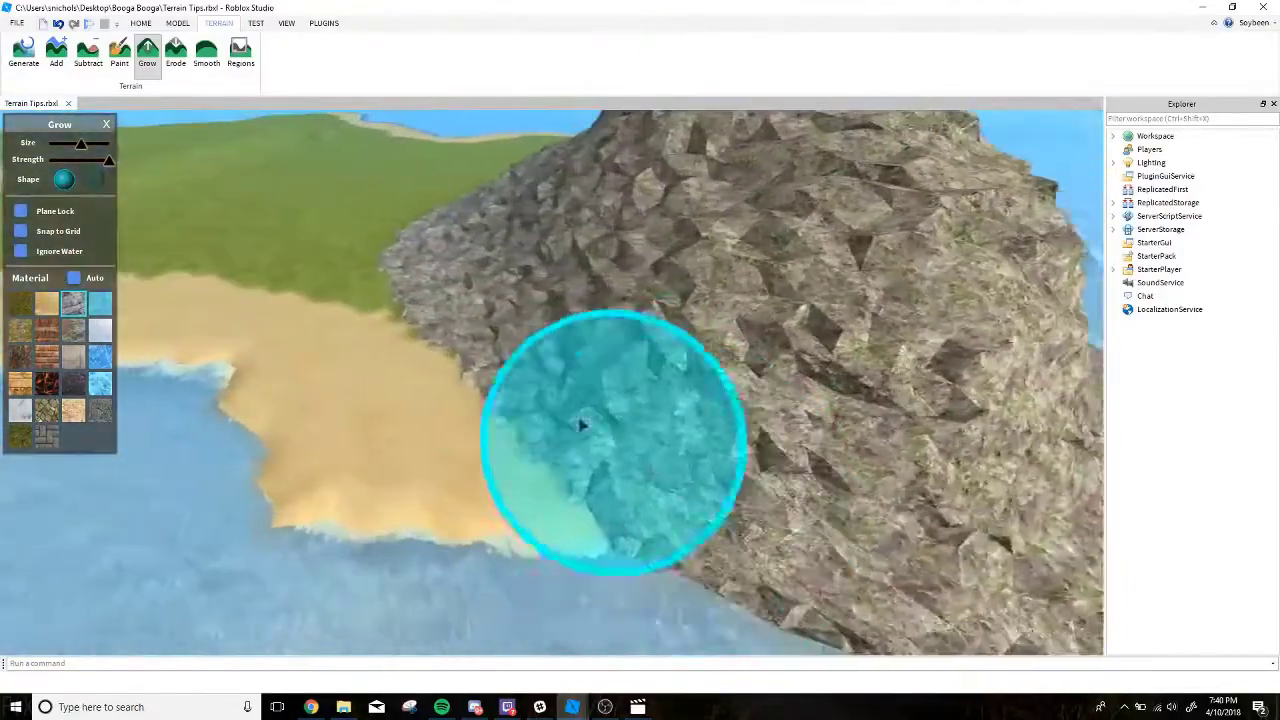
pyautogui.moveTo(580, 426)
pyautogui.mouseDown()
pyautogui.moveTo(557, 434)
pyautogui.moveTo(609, 409)
pyautogui.moveTo(697, 429)
pyautogui.moveTo(518, 380)
pyautogui.mouseUp()
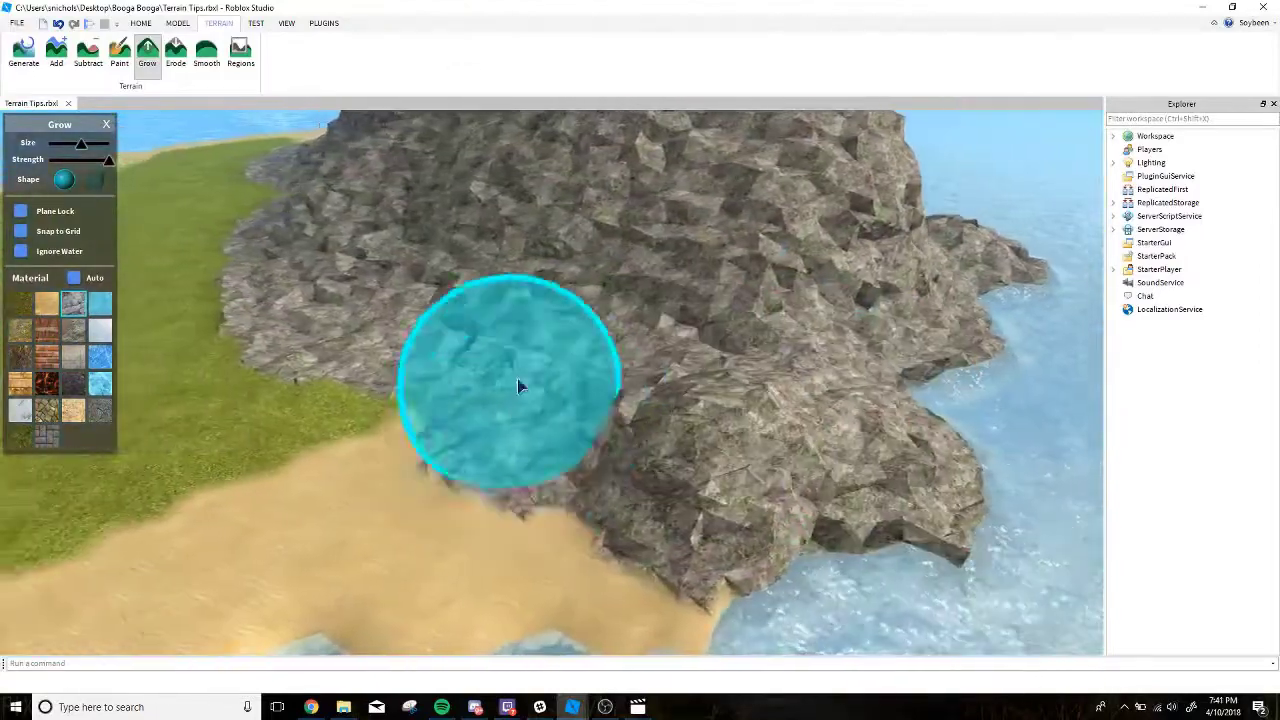
pyautogui.moveTo(484, 374); pyautogui.dragTo(519, 363, button='right')
pyautogui.moveTo(407, 316); pyautogui.dragTo(405, 314, button='right')
# Erode the flanks of the mountain's lower peak and seaward ridge with small and medium brushes to form steep, irregular cliffs.
pyautogui.click(183, 68)
pyautogui.moveTo(379, 218); pyautogui.dragTo(381, 221, button='right')
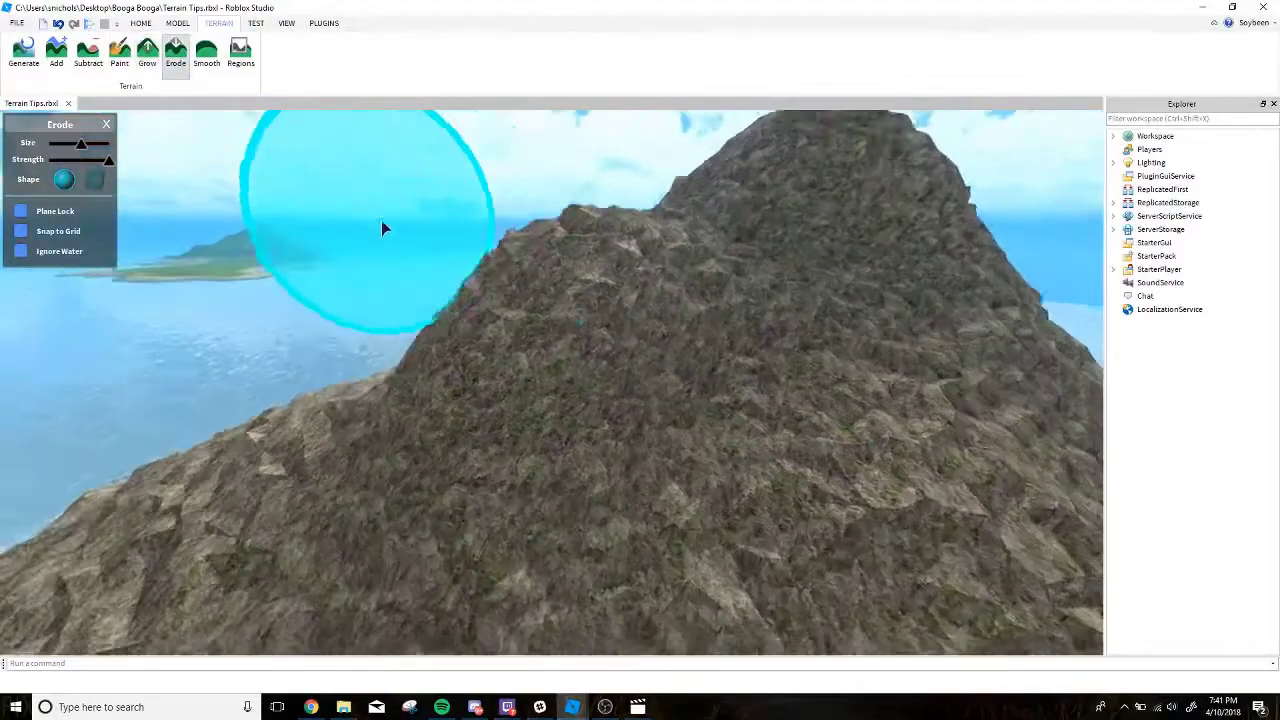
pyautogui.keyDown('shift'); pyautogui.scroll(-3, 473, 277); pyautogui.keyUp('shift')
pyautogui.moveTo(471, 280); pyautogui.dragTo(503, 281, button='right')
pyautogui.moveTo(503, 281); pyautogui.dragTo(505, 252)
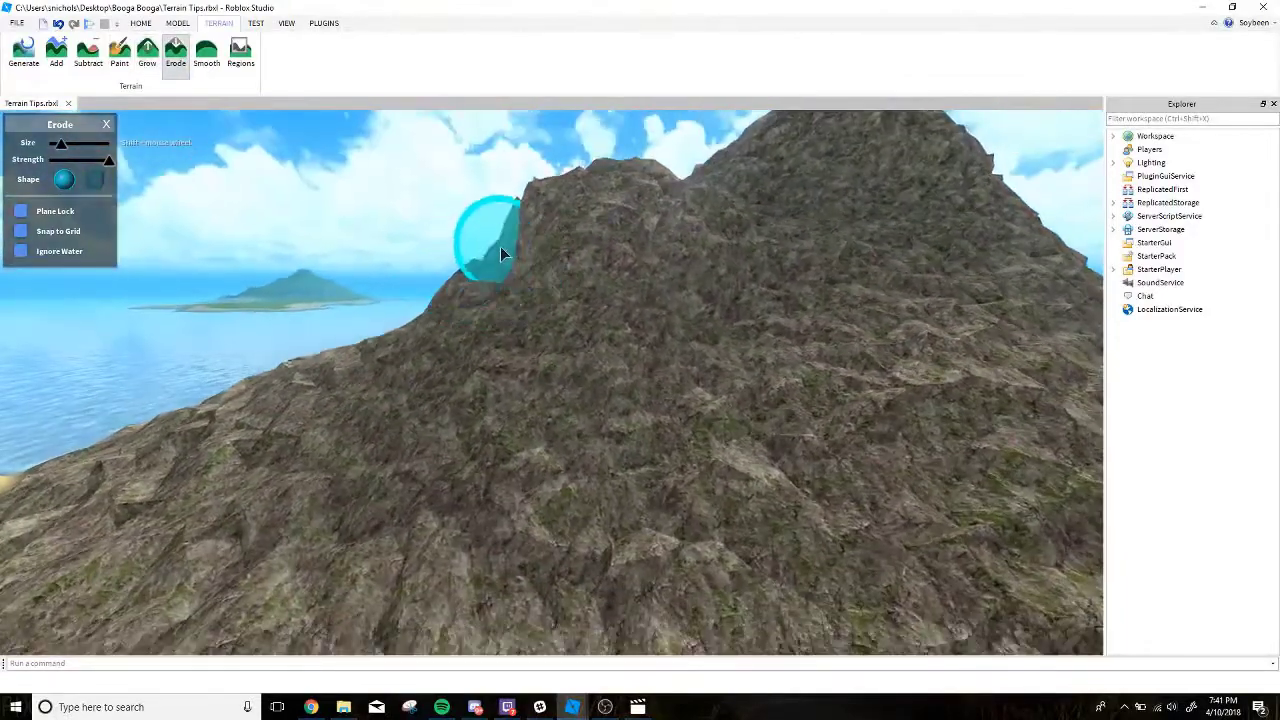
pyautogui.moveTo(498, 249); pyautogui.dragTo(501, 252, button='right')
pyautogui.moveTo(520, 394)
pyautogui.mouseDown(button='right')
pyautogui.moveTo(573, 291)
pyautogui.moveTo(409, 287)
pyautogui.moveTo(530, 320)
pyautogui.moveTo(737, 453)
pyautogui.mouseUp(button='right')
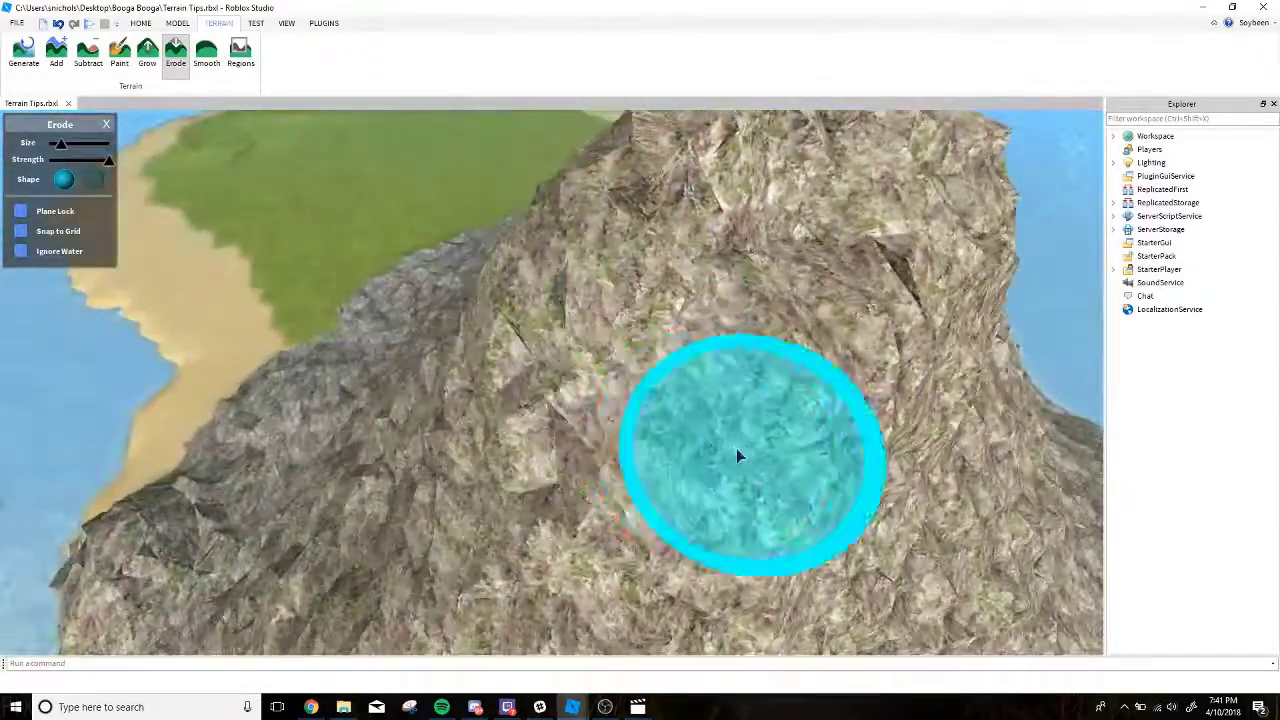
pyautogui.moveTo(586, 391); pyautogui.dragTo(586, 391, button='right')
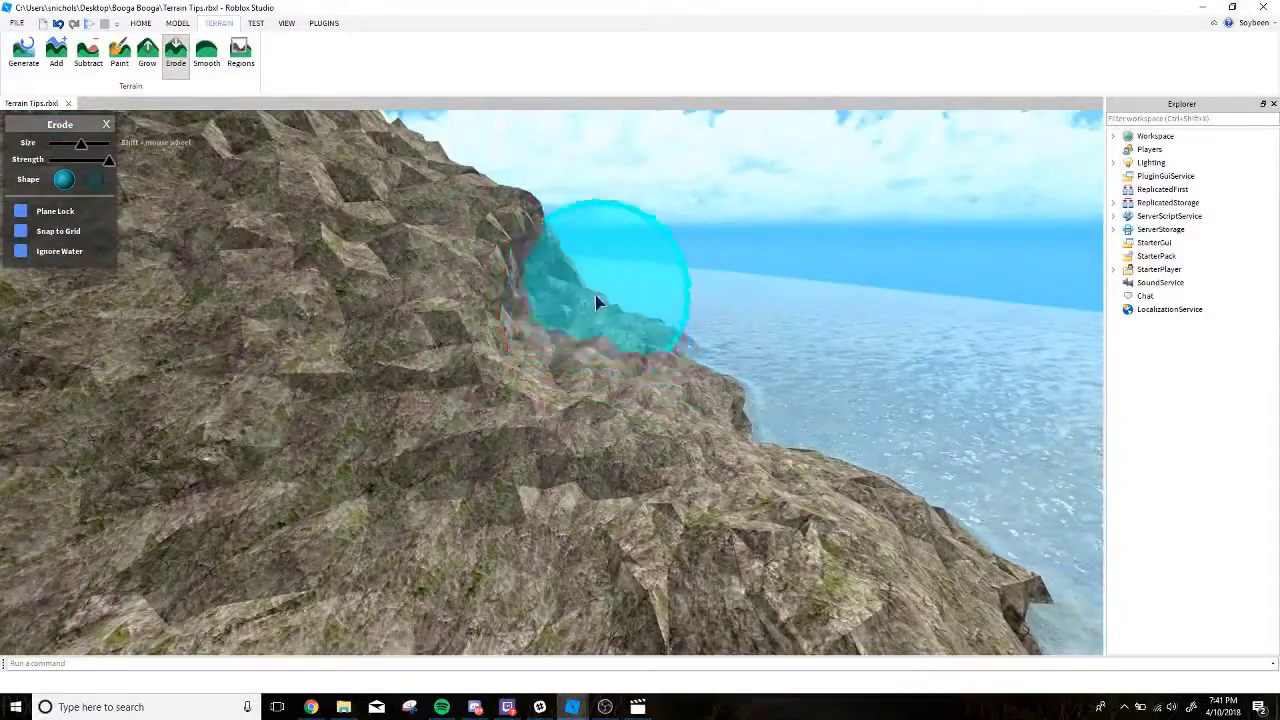
pyautogui.moveTo(595, 296); pyautogui.dragTo(581, 356, button='right')
# Try growing grass patches across the mountain's inland lower slope using the Grow tool with grass and a smaller brush.
pyautogui.press('s')
pyautogui.press('a')
pyautogui.press('s')
pyautogui.click(128, 55)
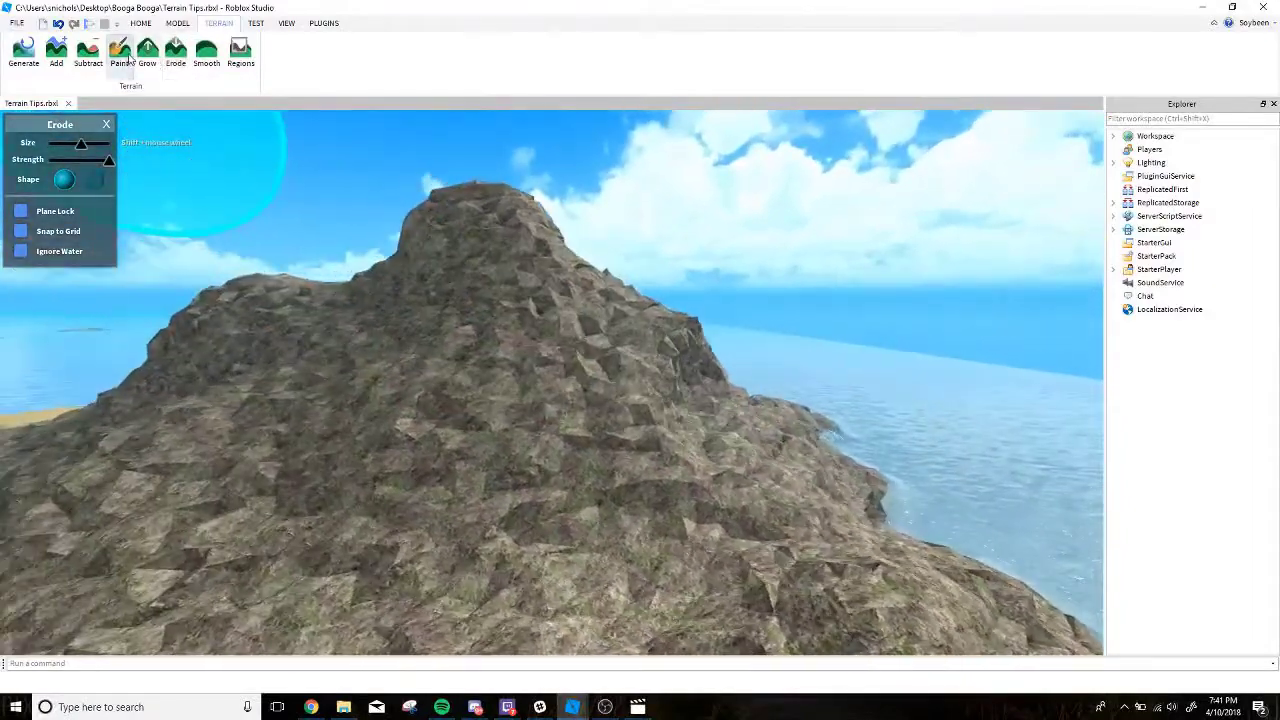
pyautogui.press('s')
pyautogui.moveTo(201, 115); pyautogui.dragTo(146, 260, button='right')
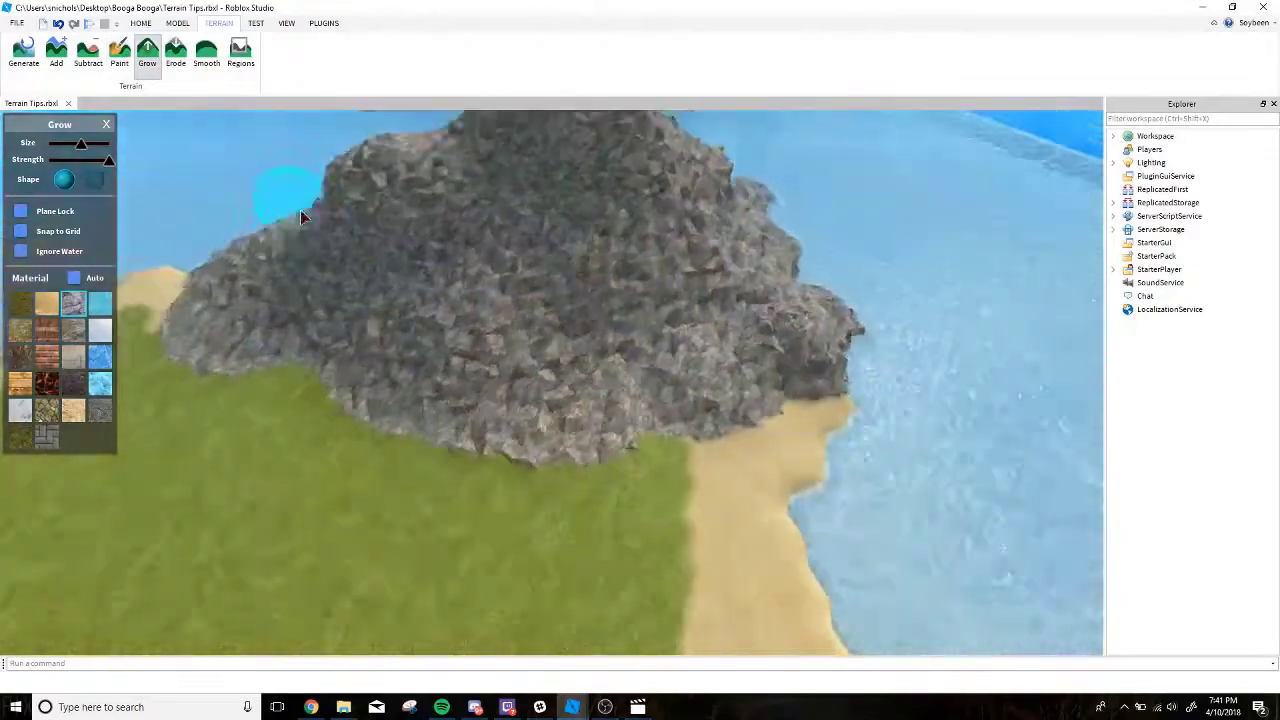
pyautogui.press('w')
pyautogui.click(22, 304)
pyautogui.keyDown('shift'); pyautogui.scroll(-1, 350, 280); pyautogui.keyUp('shift')
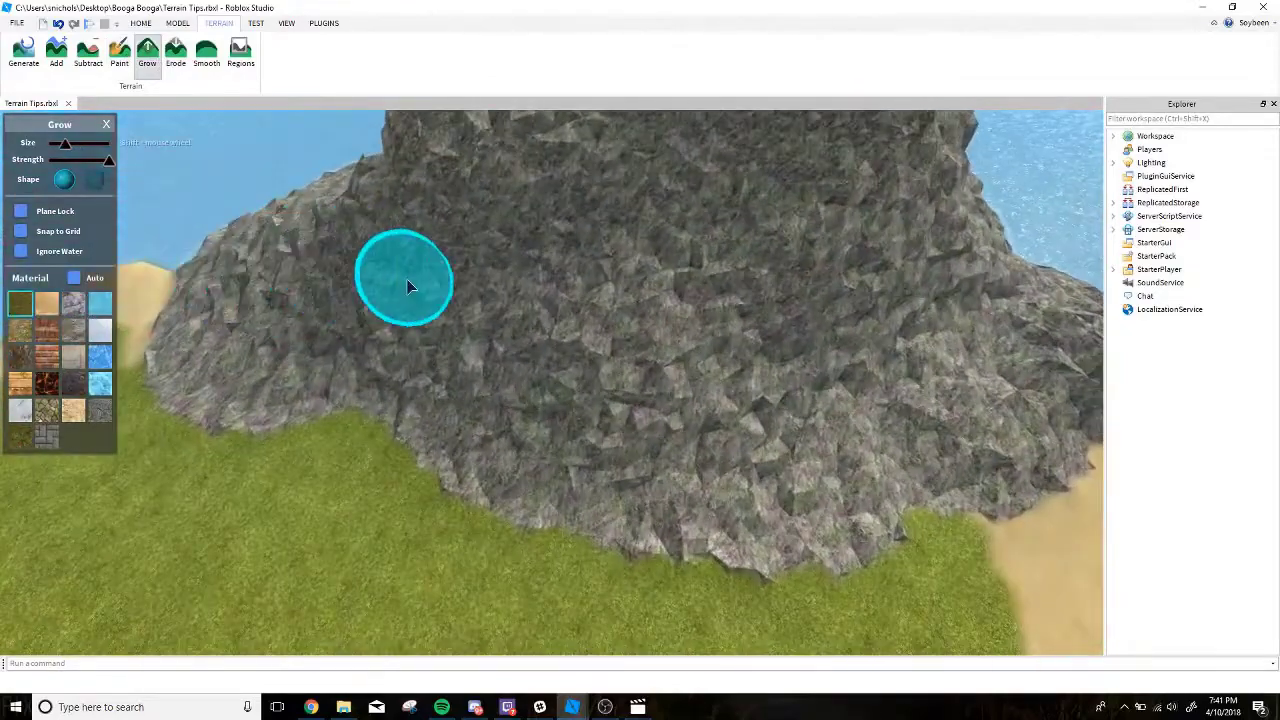
pyautogui.press('w')
pyautogui.moveTo(407, 287); pyautogui.dragTo(405, 343, button='right')
pyautogui.keyDown('shift'); pyautogui.scroll(2, 405, 343); pyautogui.keyUp('shift')
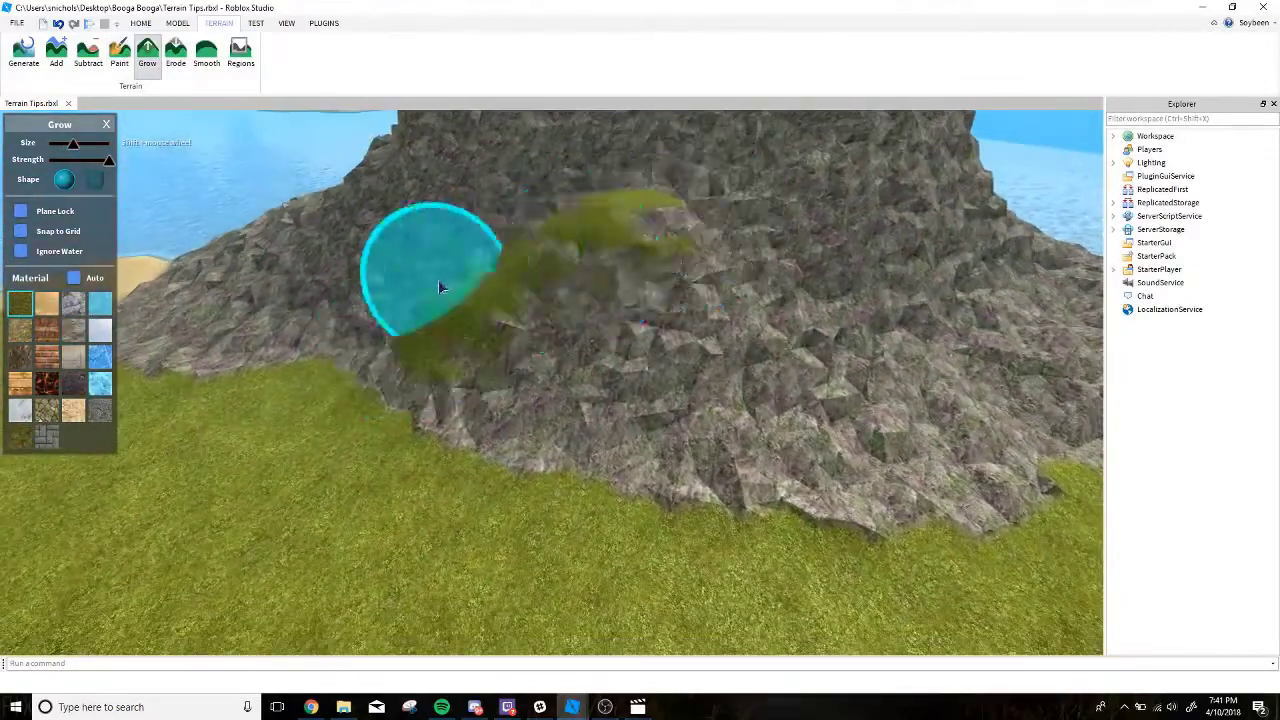
pyautogui.press('d')
pyautogui.moveTo(438, 283)
pyautogui.mouseDown()
pyautogui.moveTo(637, 252)
pyautogui.moveTo(848, 278)
pyautogui.moveTo(757, 277)
pyautogui.mouseUp()
pyautogui.moveTo(757, 277); pyautogui.dragTo(581, 352, button='right')
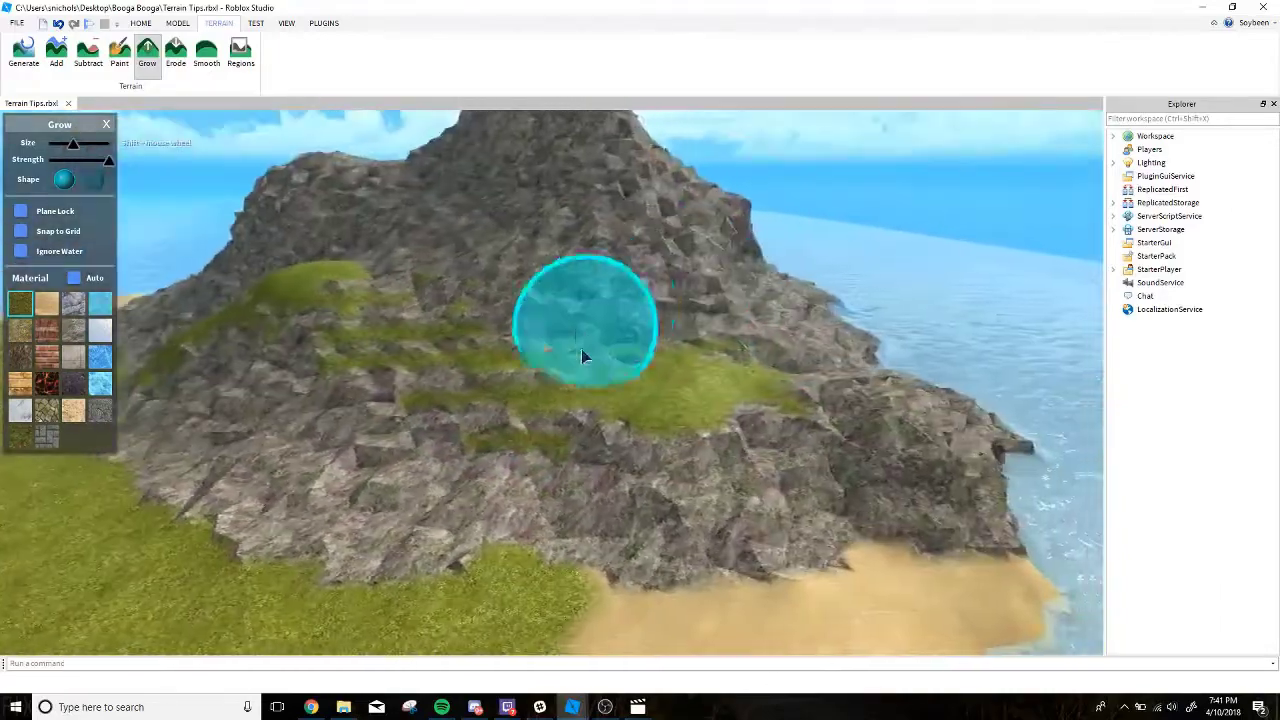
# Try extending the grown grass around the mountain's flank and up the saddle to the top of the lower peak.
pyautogui.press('d')
pyautogui.moveTo(581, 349)
pyautogui.mouseDown()
pyautogui.moveTo(745, 268)
pyautogui.moveTo(879, 307)
pyautogui.mouseUp()
pyautogui.moveTo(879, 307); pyautogui.dragTo(770, 356, button='right')
pyautogui.moveTo(770, 356)
pyautogui.mouseDown()
pyautogui.moveTo(903, 379)
pyautogui.moveTo(675, 396)
pyautogui.mouseUp()
pyautogui.press('d')
pyautogui.moveTo(675, 396); pyautogui.dragTo(742, 431, button='right')
pyautogui.moveTo(742, 431)
pyautogui.mouseDown()
pyautogui.moveTo(689, 425)
pyautogui.moveTo(826, 385)
pyautogui.moveTo(880, 402)
pyautogui.mouseUp()
pyautogui.press('d')
pyautogui.moveTo(880, 402); pyautogui.dragTo(751, 383, button='right')
pyautogui.moveTo(751, 383)
pyautogui.mouseDown()
pyautogui.moveTo(651, 369)
pyautogui.moveTo(723, 366)
pyautogui.moveTo(683, 407)
pyautogui.moveTo(662, 363)
pyautogui.mouseUp()
pyautogui.press('d')
pyautogui.moveTo(662, 363); pyautogui.dragTo(640, 357, button='right')
pyautogui.moveTo(640, 357)
pyautogui.mouseDown()
pyautogui.moveTo(522, 373)
pyautogui.moveTo(600, 327)
pyautogui.moveTo(663, 340)
pyautogui.moveTo(597, 394)
pyautogui.moveTo(580, 466)
pyautogui.moveTo(392, 376)
pyautogui.moveTo(591, 443)
pyautogui.moveTo(546, 366)
pyautogui.moveTo(617, 309)
pyautogui.mouseUp()
pyautogui.press('d')
pyautogui.press('d')
pyautogui.moveTo(617, 309); pyautogui.dragTo(645, 354, button='right')
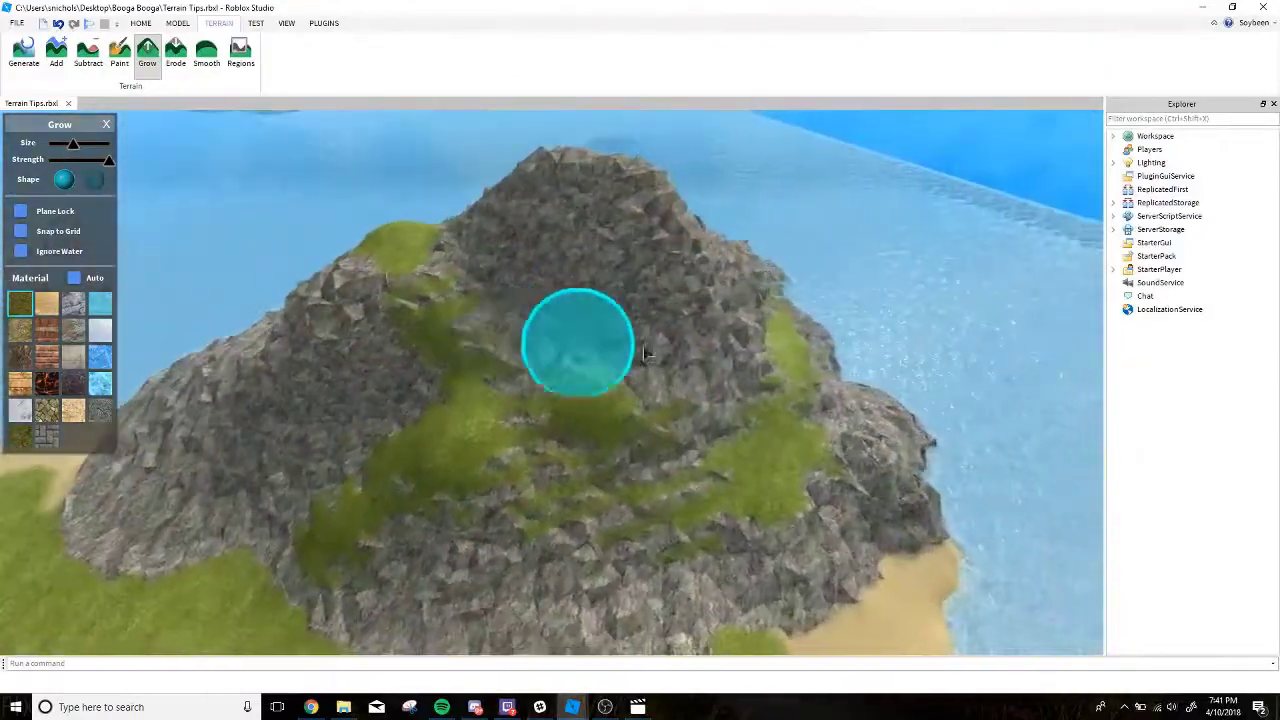
# Try growing grass bands and patches on the mountain's seaward face below the summit.
pyautogui.press('w')
pyautogui.moveTo(671, 271); pyautogui.dragTo(589, 289, button='right')
pyautogui.moveTo(589, 289); pyautogui.dragTo(577, 314)
pyautogui.moveTo(577, 314); pyautogui.dragTo(713, 341, button='right')
pyautogui.press('d')
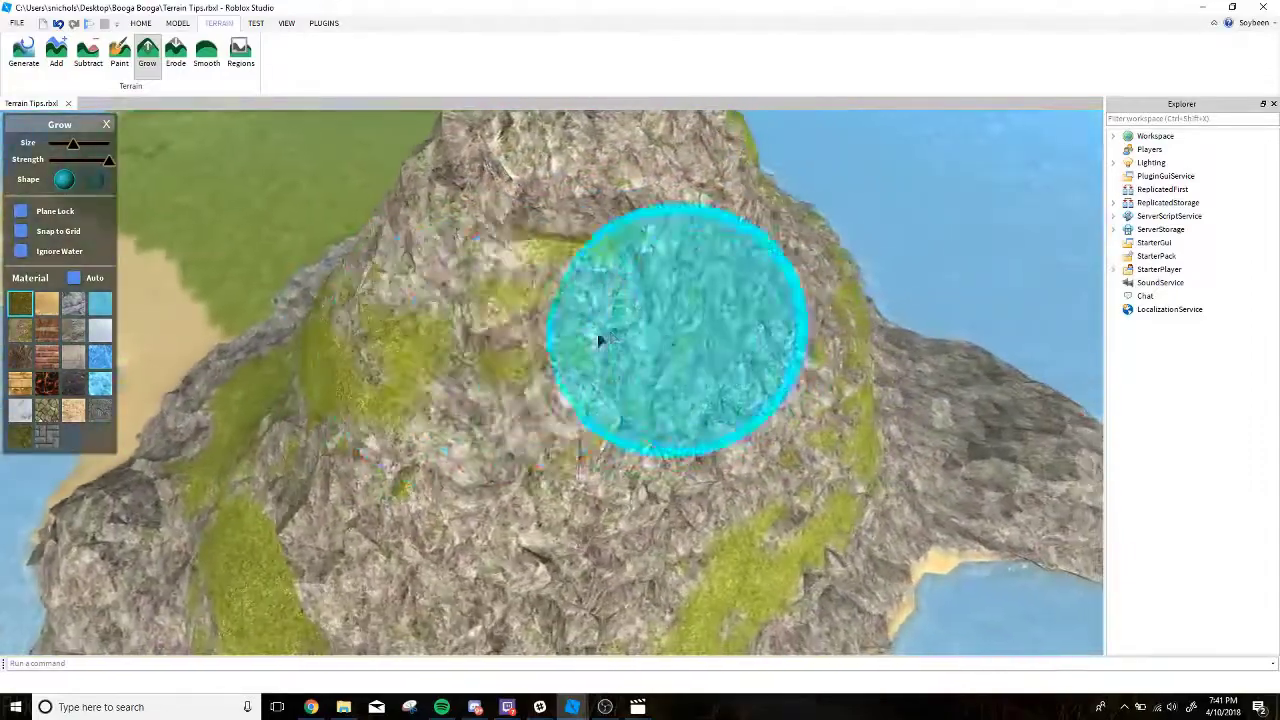
pyautogui.press('s')
pyautogui.moveTo(600, 340); pyautogui.dragTo(725, 318)
pyautogui.moveTo(725, 318); pyautogui.dragTo(731, 325, button='right')
pyautogui.moveTo(731, 325)
pyautogui.mouseDown()
pyautogui.moveTo(606, 437)
pyautogui.moveTo(510, 468)
pyautogui.mouseUp()
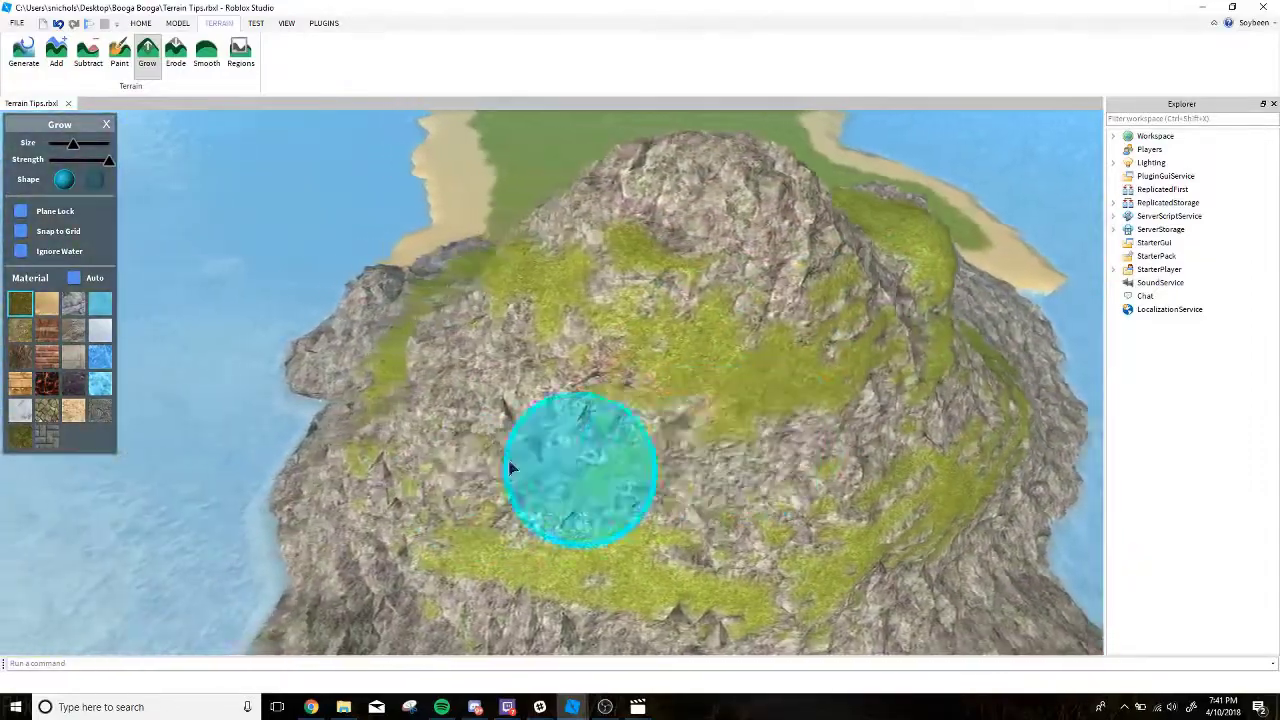
# Try growing grass on the rocky outcrops and low ledges above the water.
pyautogui.moveTo(510, 468); pyautogui.dragTo(520, 500, button='right')
pyautogui.press('d')
pyautogui.moveTo(685, 455); pyautogui.dragTo(700, 398)
pyautogui.moveTo(848, 372); pyautogui.dragTo(706, 300)
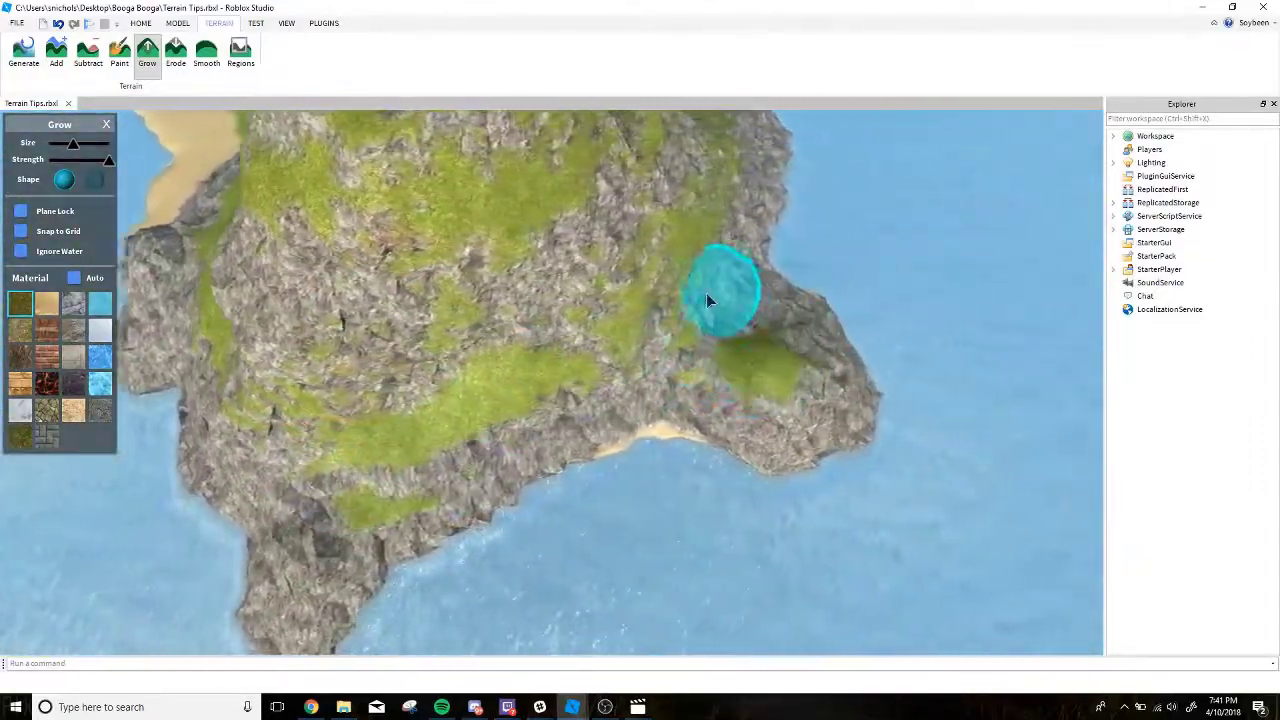
pyautogui.moveTo(706, 300); pyautogui.dragTo(637, 380, button='right')
pyautogui.press('s')
pyautogui.press('d')
pyautogui.moveTo(560, 526)
pyautogui.mouseDown(button='right')
pyautogui.moveTo(556, 491)
pyautogui.moveTo(386, 360)
pyautogui.mouseUp(button='right')
pyautogui.press('d')
pyautogui.press('w')
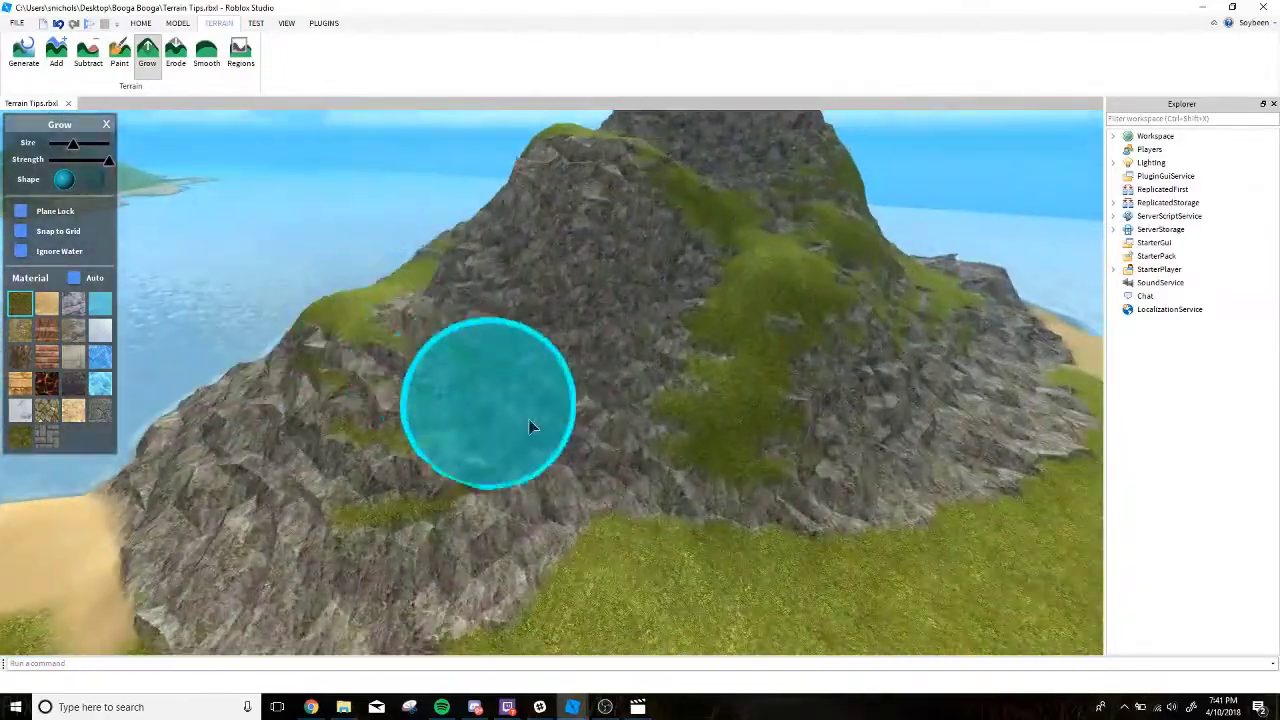
# Try adding more grass patches to the inland slopes beneath both peaks.
pyautogui.press('s')
pyautogui.moveTo(543, 371)
pyautogui.mouseDown(button='right')
pyautogui.moveTo(521, 370)
pyautogui.moveTo(571, 371)
pyautogui.mouseUp(button='right')
pyautogui.press('w')
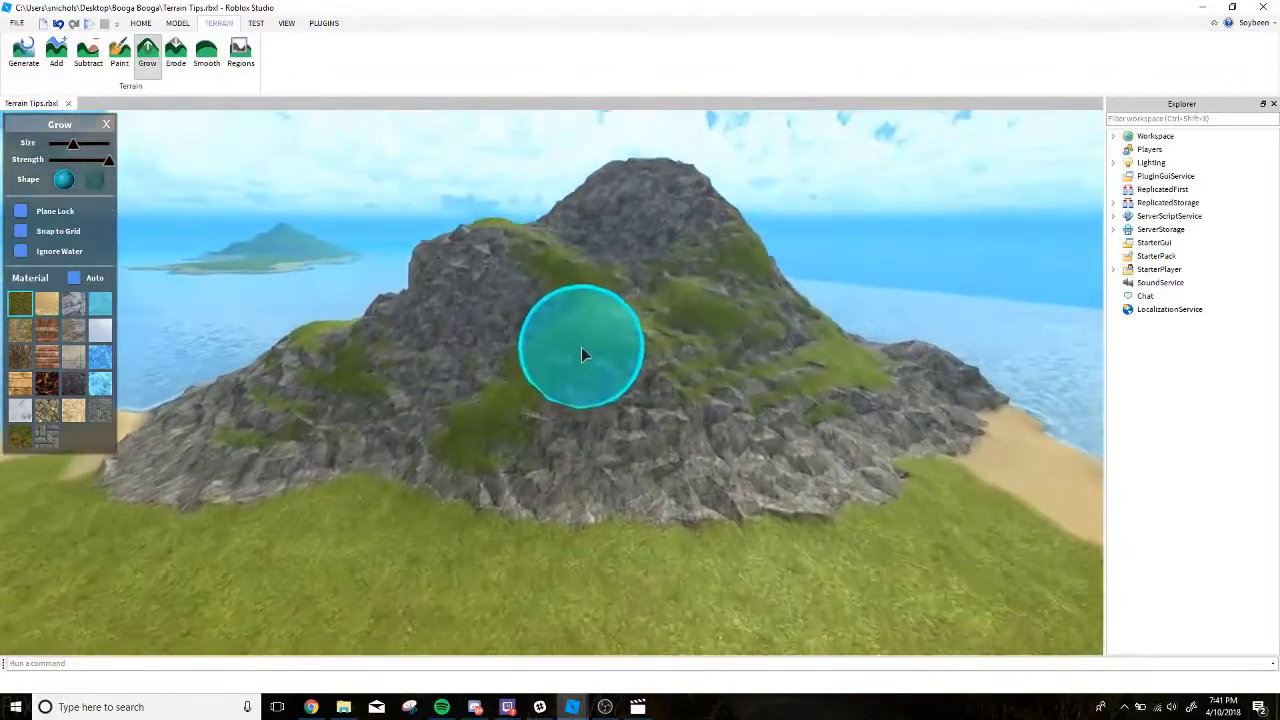
pyautogui.moveTo(581, 347); pyautogui.dragTo(650, 315)
pyautogui.press('d')
pyautogui.press('q')
pyautogui.moveTo(723, 288); pyautogui.dragTo(719, 224, button='right')
pyautogui.press('a')
pyautogui.press('e')
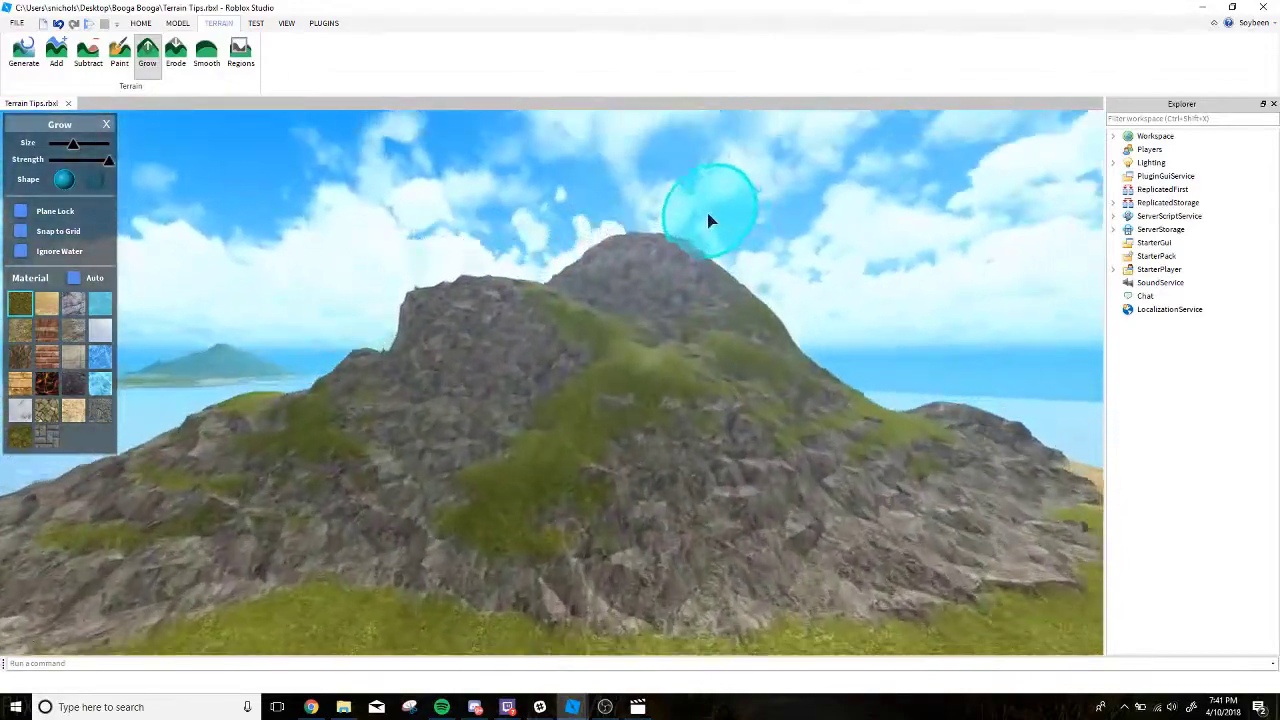
# Undo all the grass grown on the rock mountain.
pyautogui.press('w')
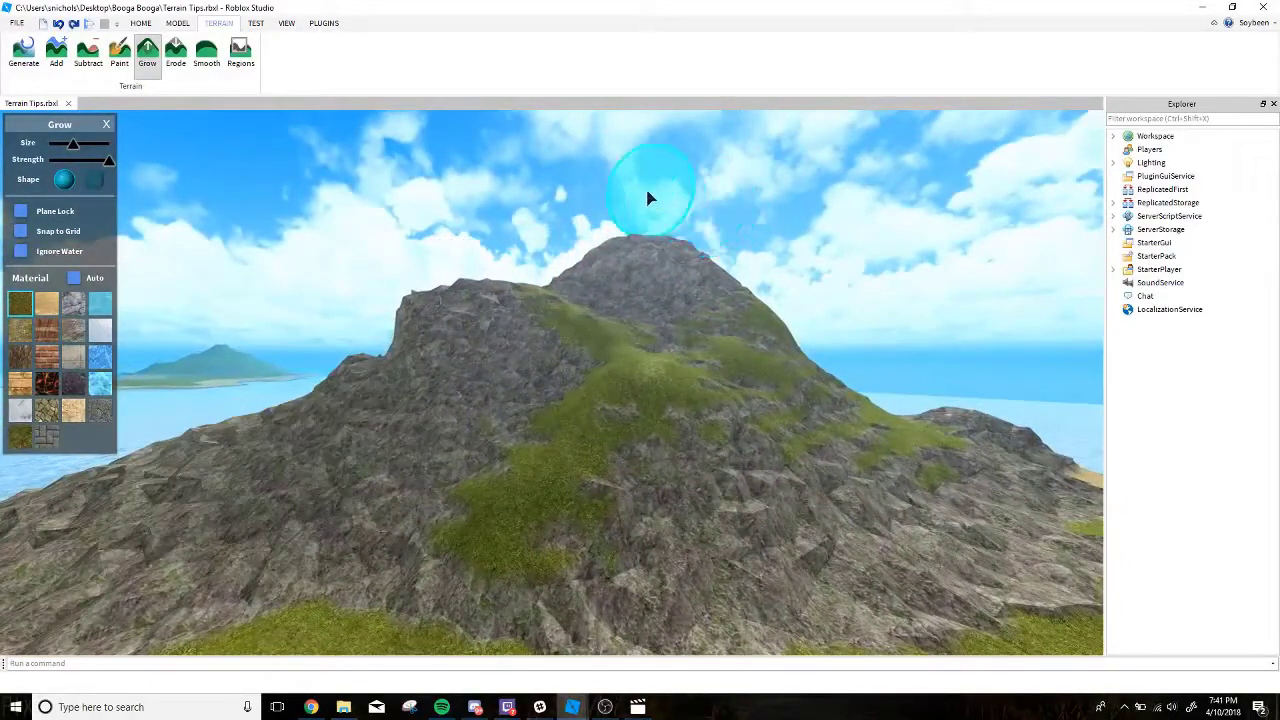
pyautogui.moveTo(641, 190); pyautogui.dragTo(643, 193, button='right')
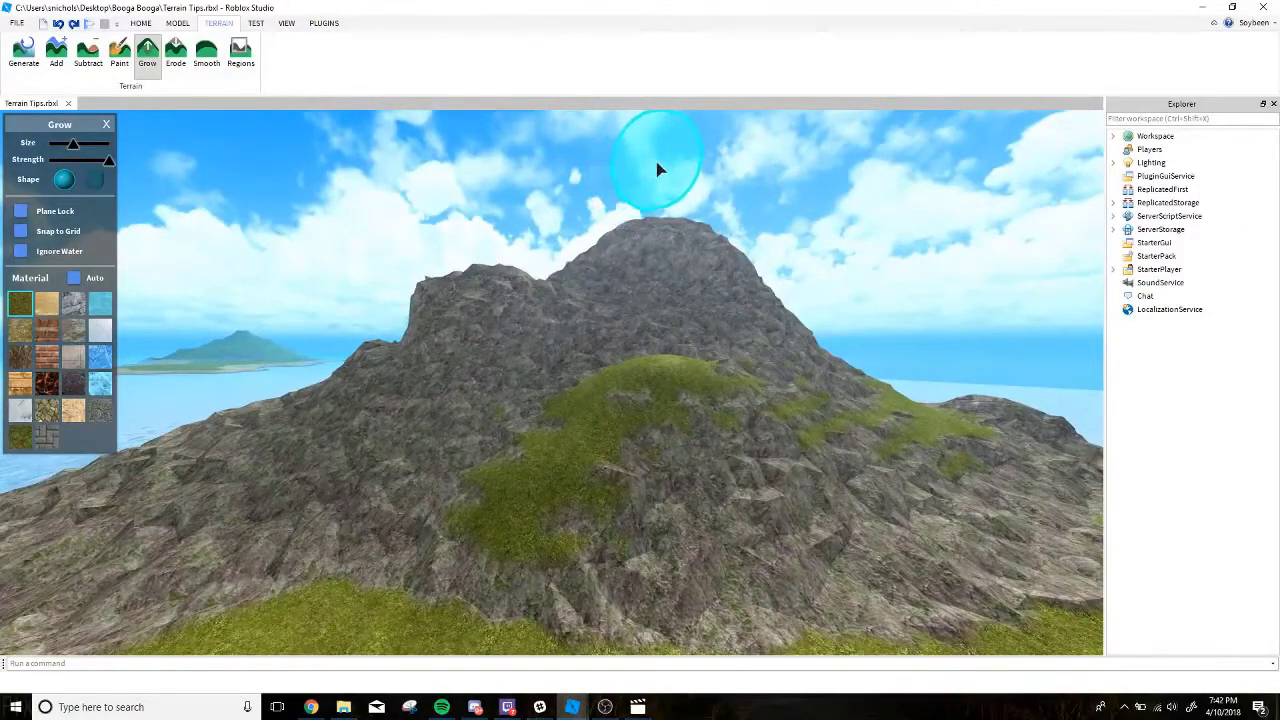
pyautogui.hotkey('ctrl', 'z')
pyautogui.hotkey('ctrl', 'z')
pyautogui.hotkey('ctrl', 'z')
pyautogui.hotkey('ctrl', 'z')
# Paint the mountain's main slopes with grass using the Paint tool at the largest brush size.
pyautogui.press('w')
pyautogui.moveTo(649, 174); pyautogui.dragTo(614, 177, button='right')
pyautogui.press('s')
pyautogui.click(120, 53)
pyautogui.moveTo(73, 144); pyautogui.dragTo(81, 144)
pyautogui.press('w')
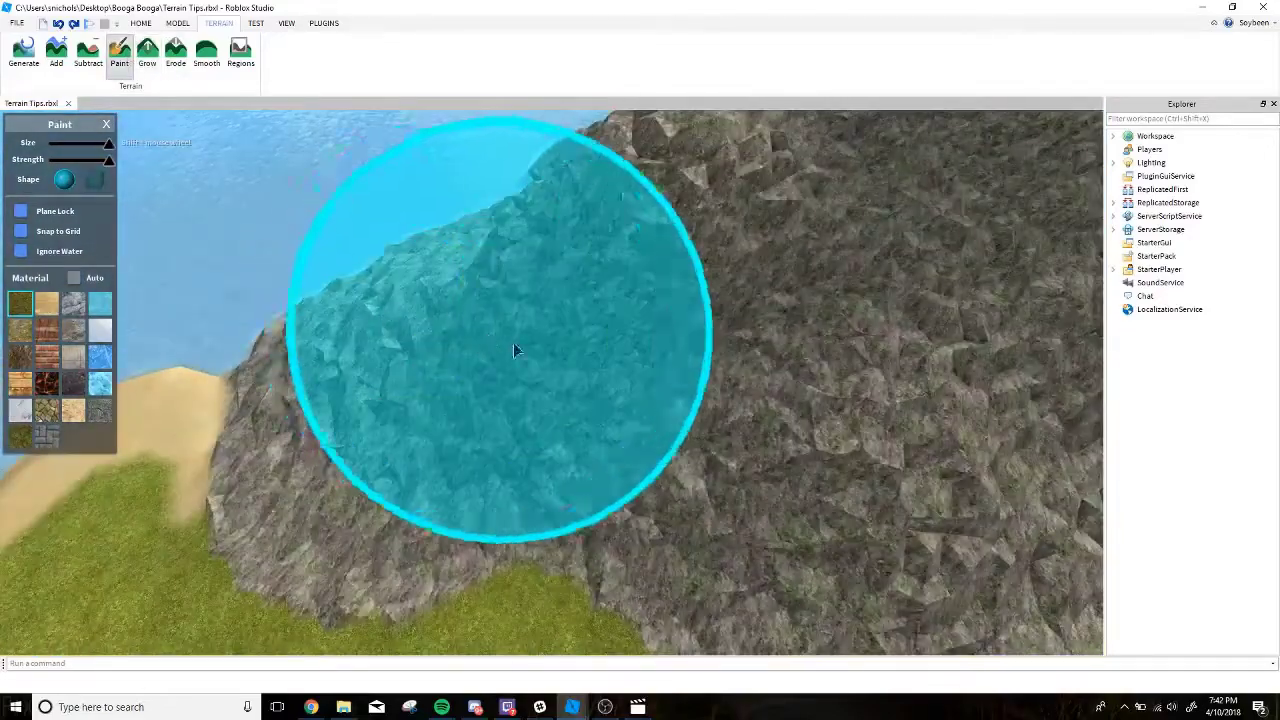
pyautogui.press('w')
pyautogui.moveTo(513, 350); pyautogui.dragTo(511, 349, button='right')
# Extend the grass paint over the seaward outcrop and the bare rocky flank beside the beach.
pyautogui.press('s')
pyautogui.moveTo(511, 349)
pyautogui.mouseDown()
pyautogui.moveTo(640, 308)
pyautogui.moveTo(749, 428)
pyautogui.moveTo(816, 387)
pyautogui.moveTo(525, 335)
pyautogui.moveTo(564, 299)
pyautogui.mouseUp()
pyautogui.press('e')
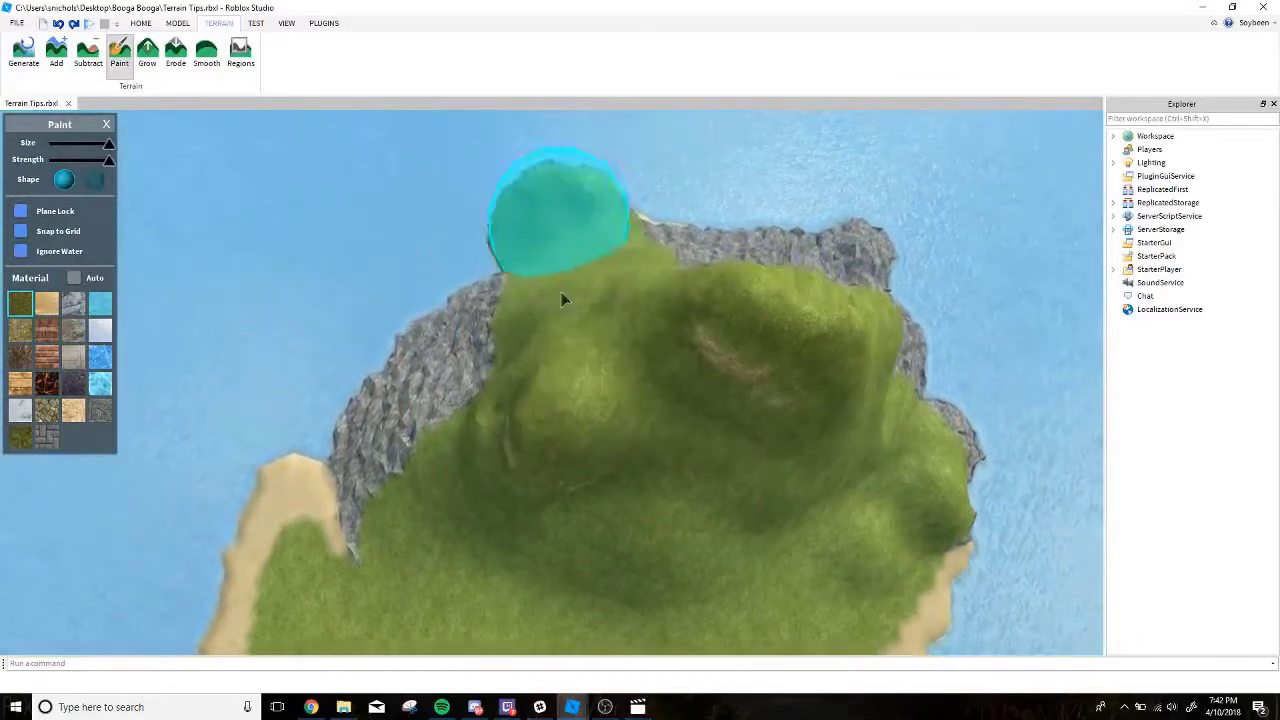
pyautogui.moveTo(471, 398)
pyautogui.mouseDown()
pyautogui.moveTo(423, 410)
pyautogui.moveTo(500, 343)
pyautogui.mouseUp()
pyautogui.press('d')
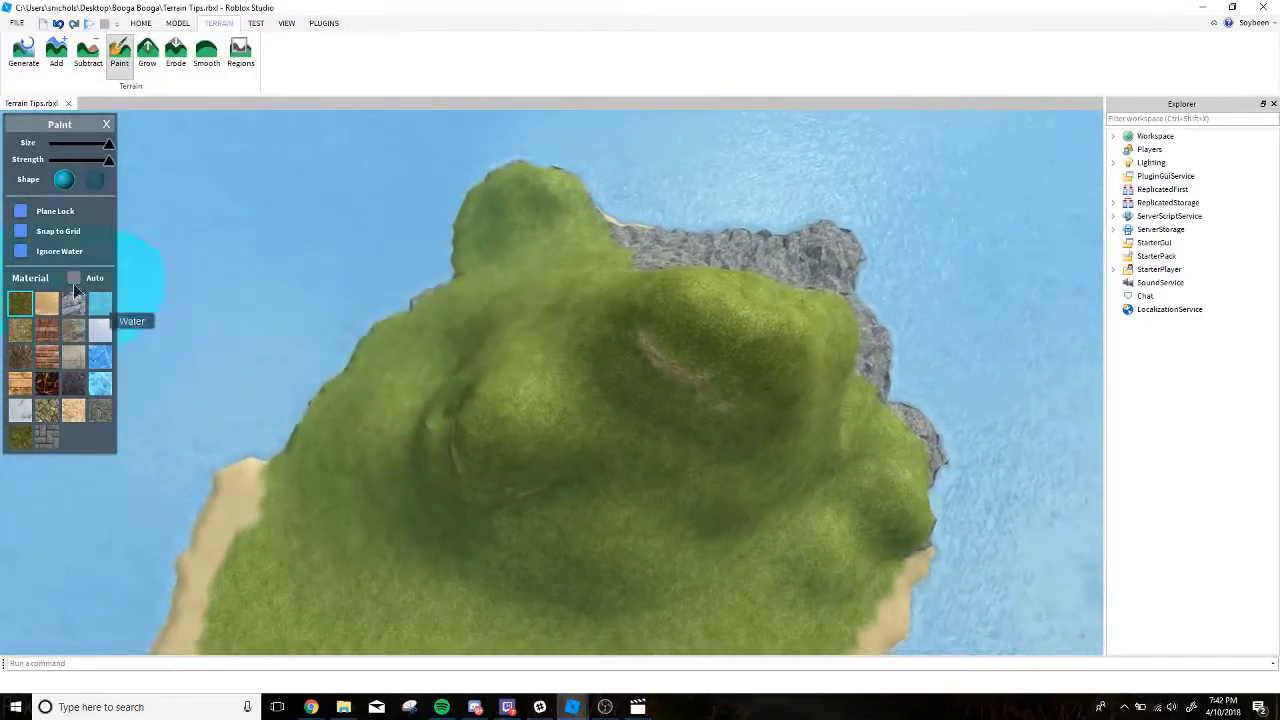
# Enable Ignore Water and paint the remaining rocky edges along the mountain's shoreline with grass.
pyautogui.click(22, 252)
pyautogui.press('d')
pyautogui.moveTo(565, 304)
pyautogui.mouseDown()
pyautogui.moveTo(664, 259)
pyautogui.moveTo(646, 432)
pyautogui.moveTo(249, 269)
pyautogui.mouseUp()
pyautogui.press('a')
# Set up the Grow tool with rock material, a medium brush and reduced strength for the grassy mountain.
pyautogui.click(75, 305)
pyautogui.moveTo(240, 317); pyautogui.dragTo(240, 317, button='right')
pyautogui.press('w')
pyautogui.click(149, 66)
pyautogui.press('s')
pyautogui.keyDown('shift'); pyautogui.scroll(-7, 508, 393); pyautogui.keyUp('shift')
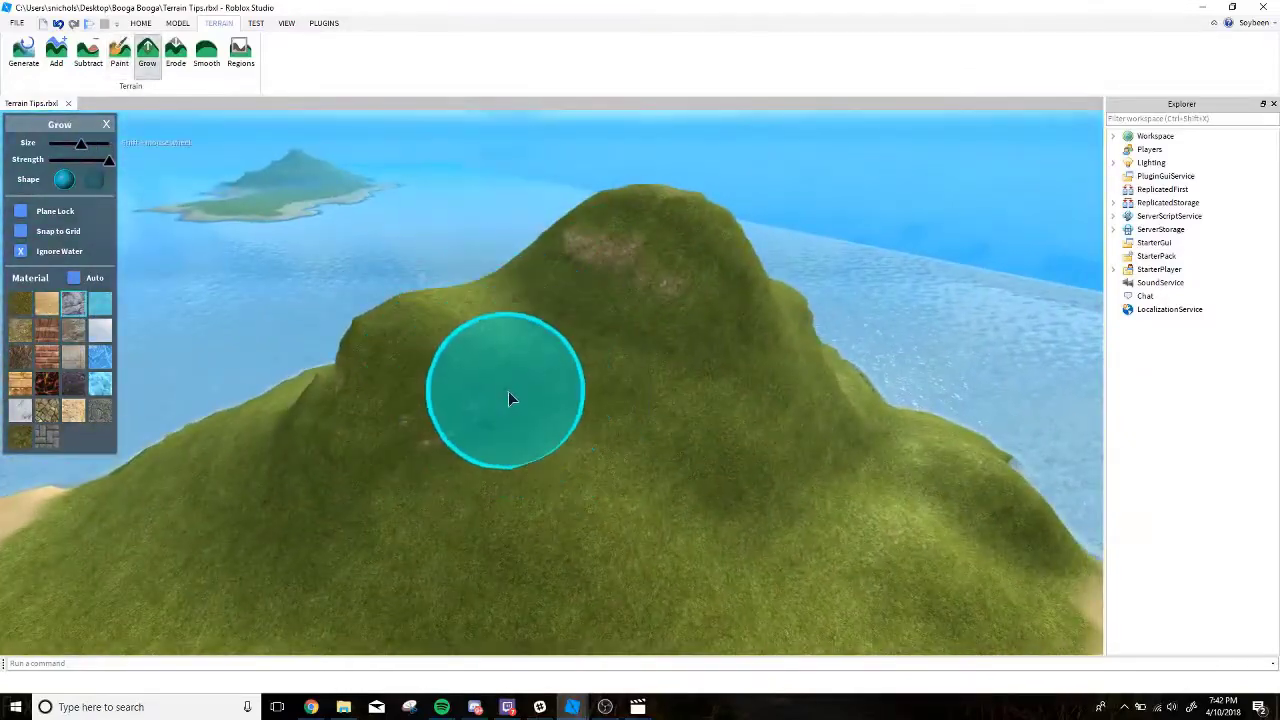
pyautogui.press('w')
pyautogui.press('d')
pyautogui.moveTo(335, 376)
pyautogui.mouseDown()
pyautogui.moveTo(681, 346)
pyautogui.moveTo(172, 436)
pyautogui.moveTo(439, 338)
pyautogui.mouseUp()
pyautogui.press('a')
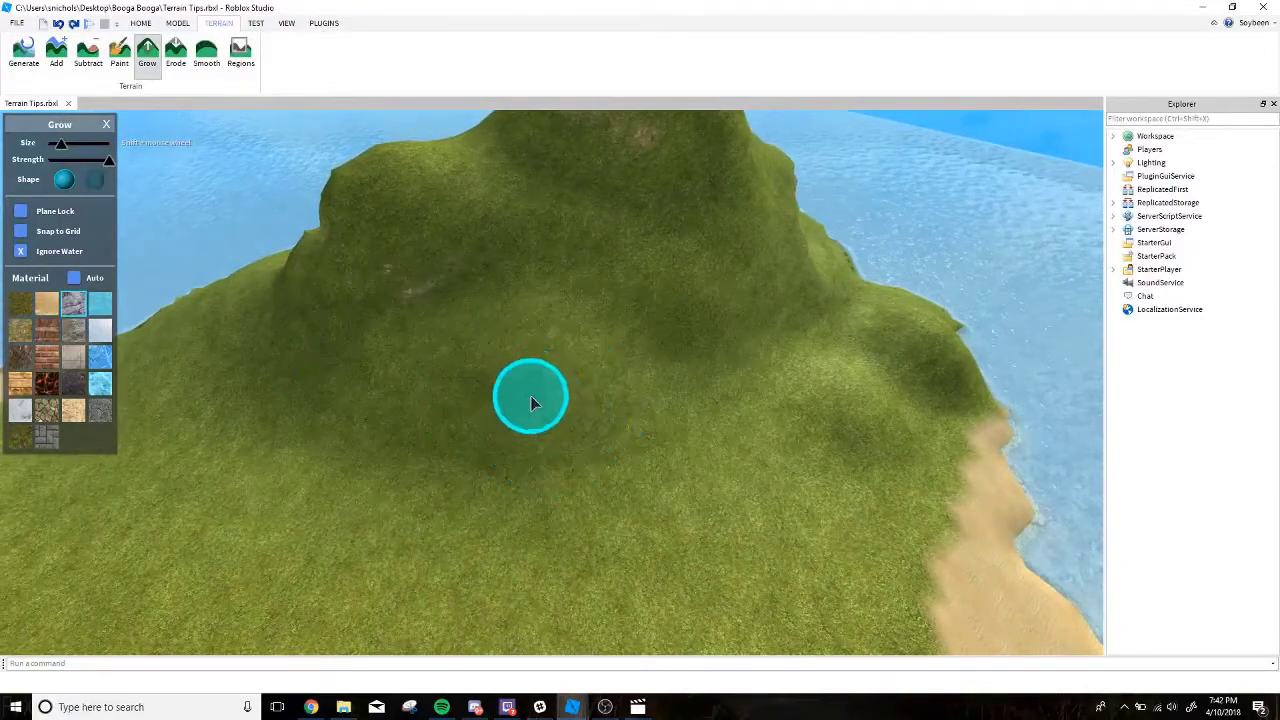
pyautogui.keyDown('ctrl'); pyautogui.scroll(-1, 513, 404); pyautogui.keyUp('ctrl')
pyautogui.press('w')
pyautogui.press('a')
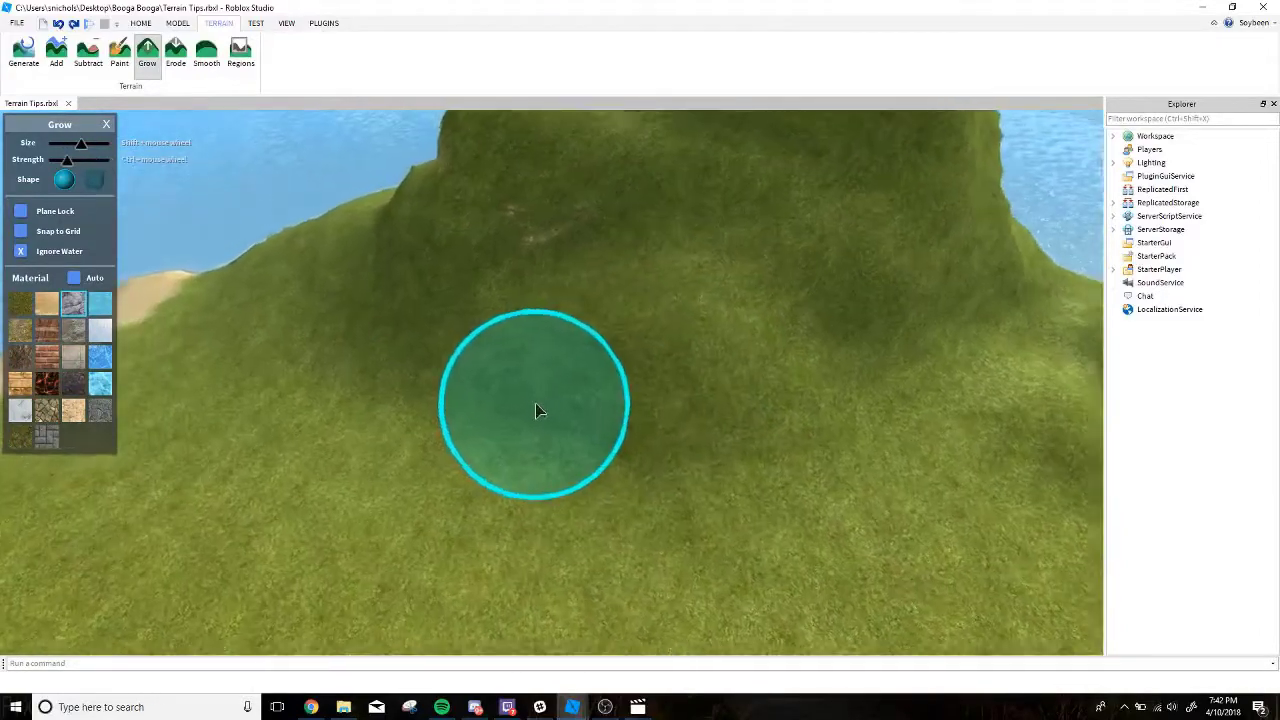
# Grow scattered rock patches through the grass on the mountain's inland slopes.
pyautogui.press('d')
pyautogui.moveTo(535, 403)
pyautogui.mouseDown()
pyautogui.moveTo(365, 383)
pyautogui.moveTo(858, 435)
pyautogui.moveTo(286, 403)
pyautogui.moveTo(618, 348)
pyautogui.moveTo(460, 362)
pyautogui.moveTo(538, 303)
pyautogui.mouseUp()
pyautogui.press('a')
# Grow rock bands and patches on the mountain's seaward face and around the summit.
pyautogui.press('a')
pyautogui.moveTo(538, 303); pyautogui.dragTo(334, 340, button='right')
pyautogui.moveTo(334, 340)
pyautogui.mouseDown()
pyautogui.moveTo(420, 470)
pyautogui.moveTo(680, 413)
pyautogui.mouseUp()
pyautogui.press('s')
pyautogui.moveTo(680, 413); pyautogui.dragTo(508, 494, button='right')
pyautogui.moveTo(508, 494)
pyautogui.mouseDown()
pyautogui.moveTo(597, 346)
pyautogui.moveTo(527, 330)
pyautogui.moveTo(463, 368)
pyautogui.moveTo(544, 369)
pyautogui.moveTo(684, 240)
pyautogui.mouseUp()
pyautogui.press('a')
pyautogui.press('a')
pyautogui.moveTo(684, 240)
pyautogui.mouseDown(button='right')
pyautogui.moveTo(625, 272)
pyautogui.moveTo(421, 484)
pyautogui.moveTo(484, 493)
pyautogui.mouseUp(button='right')
pyautogui.press('s')
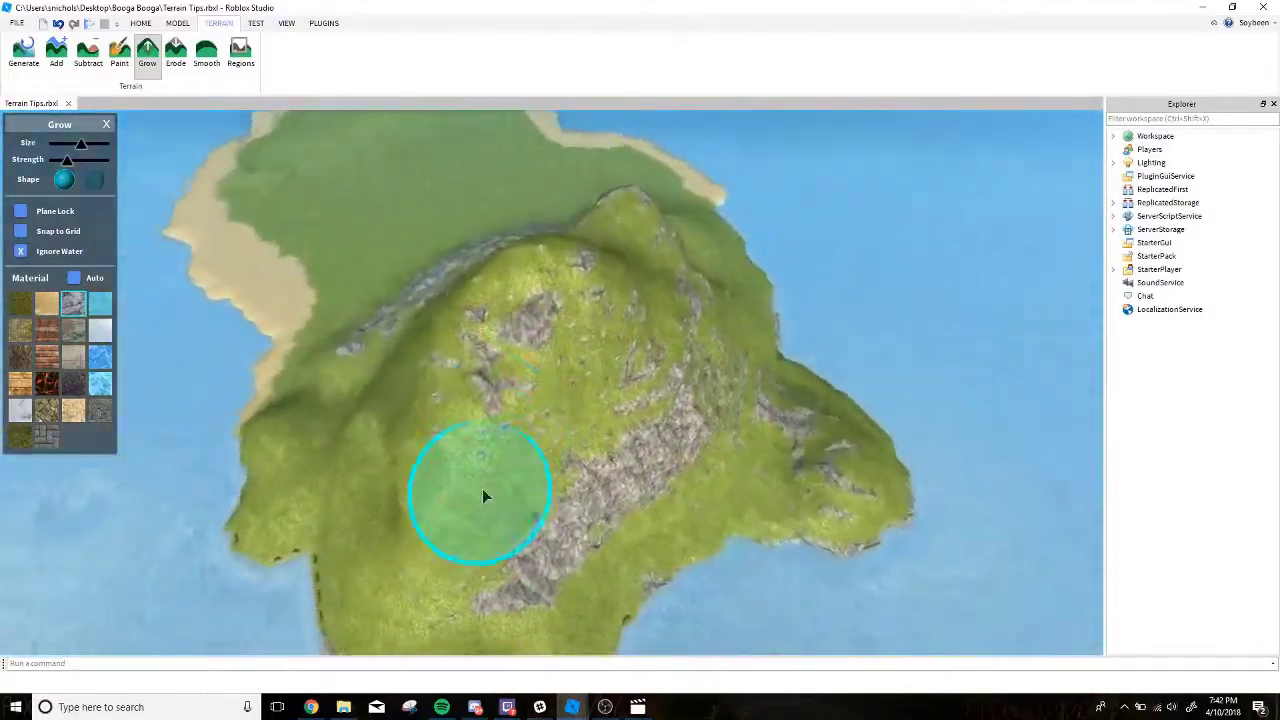
pyautogui.press('a')
pyautogui.moveTo(484, 493)
pyautogui.mouseDown()
pyautogui.moveTo(456, 442)
pyautogui.moveTo(531, 442)
pyautogui.moveTo(662, 354)
pyautogui.moveTo(714, 483)
pyautogui.moveTo(603, 460)
pyautogui.moveTo(767, 488)
pyautogui.moveTo(710, 323)
pyautogui.moveTo(791, 249)
pyautogui.moveTo(727, 355)
pyautogui.mouseUp()
# Grow rocky ledges on the inland face between the two peaks and down to the lower slope.
pyautogui.press('a')
pyautogui.press('d')
pyautogui.press('d')
pyautogui.press('w')
pyautogui.press('w')
pyautogui.moveTo(731, 434)
pyautogui.mouseDown(button='right')
pyautogui.moveTo(697, 449)
pyautogui.moveTo(665, 554)
pyautogui.mouseUp(button='right')
pyautogui.press('s')
pyautogui.press('a')
pyautogui.moveTo(763, 346); pyautogui.dragTo(671, 417, button='right')
pyautogui.press('a')
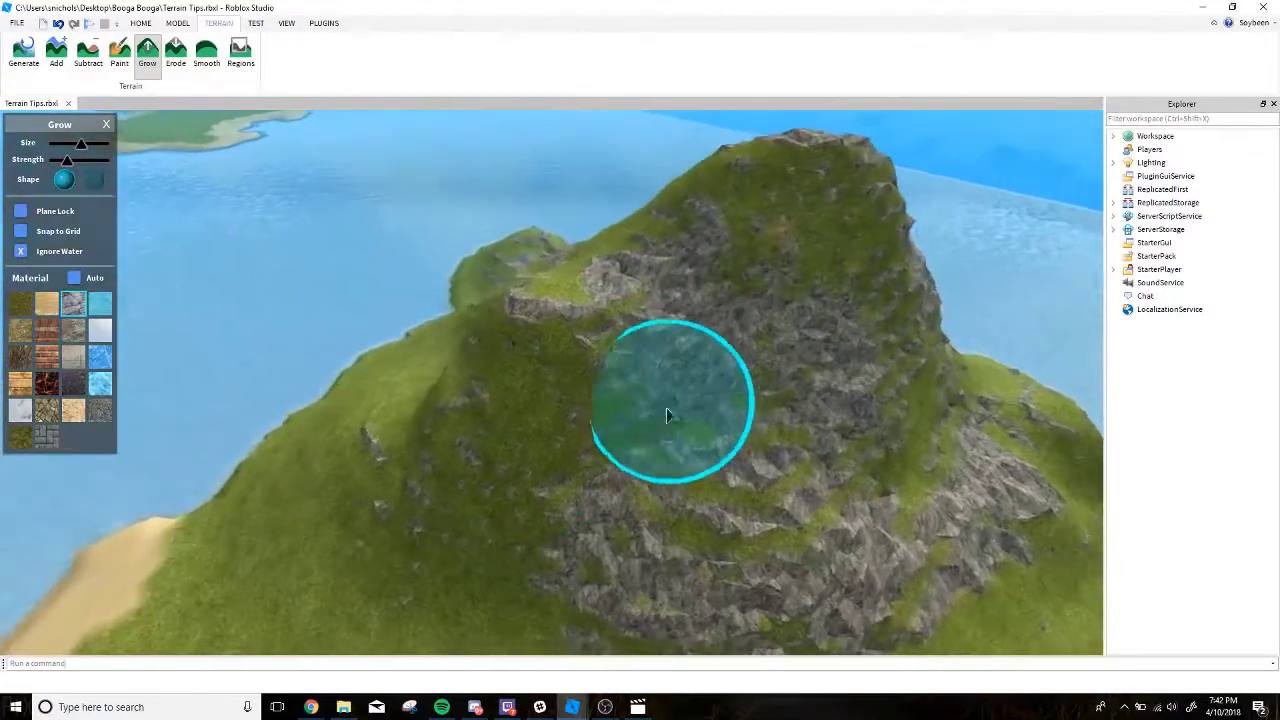
# Add more exposed rock to the middle of the inland face beneath both peaks.
pyautogui.press('w')
pyautogui.press('d')
pyautogui.moveTo(626, 417)
pyautogui.mouseDown()
pyautogui.moveTo(500, 352)
pyautogui.moveTo(472, 442)
pyautogui.moveTo(581, 532)
pyautogui.moveTo(585, 397)
pyautogui.mouseUp()
pyautogui.press('a')
pyautogui.press('d')
pyautogui.moveTo(585, 397); pyautogui.dragTo(585, 397, button='right')
pyautogui.press('w')
pyautogui.press('s')
# Grow rock outcrops along the mountain's lower flanks where they meet the grass plain.
pyautogui.moveTo(543, 486)
pyautogui.mouseDown()
pyautogui.moveTo(683, 349)
pyautogui.moveTo(469, 346)
pyautogui.moveTo(516, 299)
pyautogui.moveTo(580, 320)
pyautogui.mouseUp()
pyautogui.press('a')
pyautogui.press('w')
pyautogui.press('a')
pyautogui.moveTo(580, 320)
pyautogui.mouseDown(button='right')
pyautogui.moveTo(588, 309)
pyautogui.moveTo(400, 480)
pyautogui.moveTo(593, 387)
pyautogui.mouseUp(button='right')
pyautogui.press('s')
pyautogui.press('w')
pyautogui.moveTo(593, 387)
pyautogui.mouseDown()
pyautogui.moveTo(596, 370)
pyautogui.moveTo(500, 396)
pyautogui.moveTo(435, 376)
pyautogui.moveTo(352, 384)
pyautogui.mouseUp()
pyautogui.press('a')
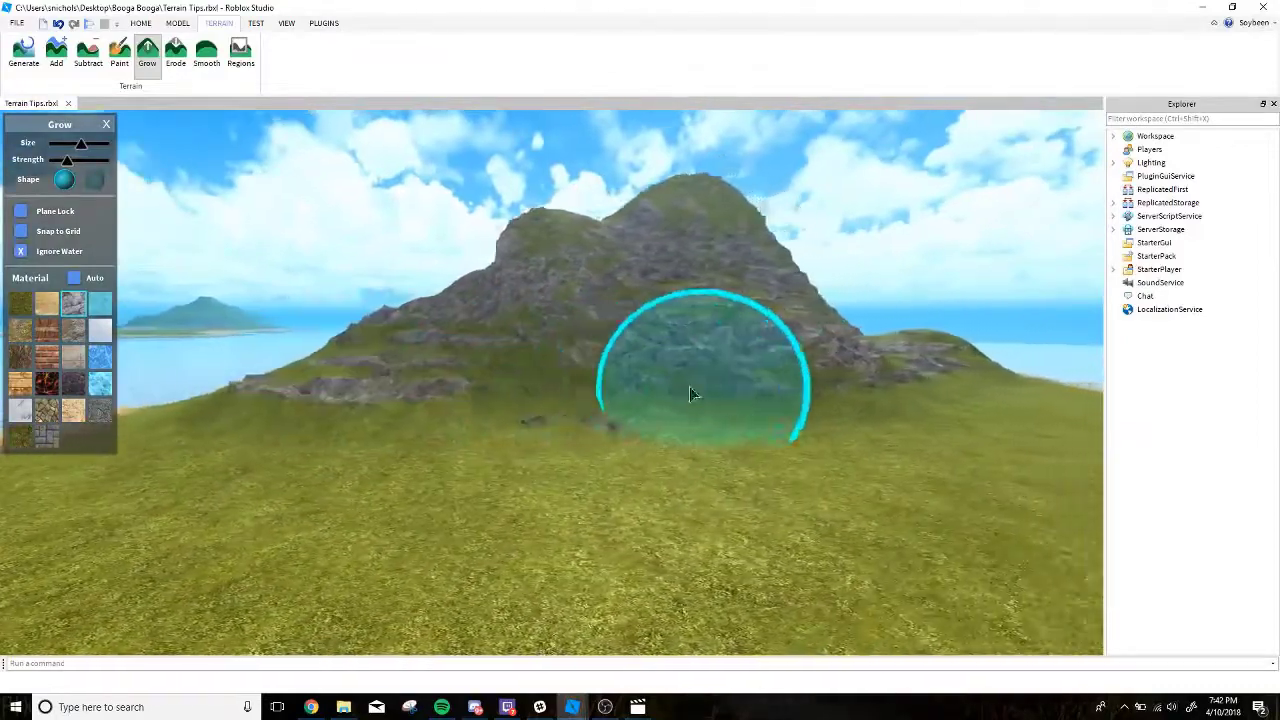
# Grow a few more rocks along the foot of the inland face.
pyautogui.moveTo(689, 390); pyautogui.dragTo(674, 383)
pyautogui.press('d')
pyautogui.moveTo(674, 363); pyautogui.dragTo(674, 363, button='right')
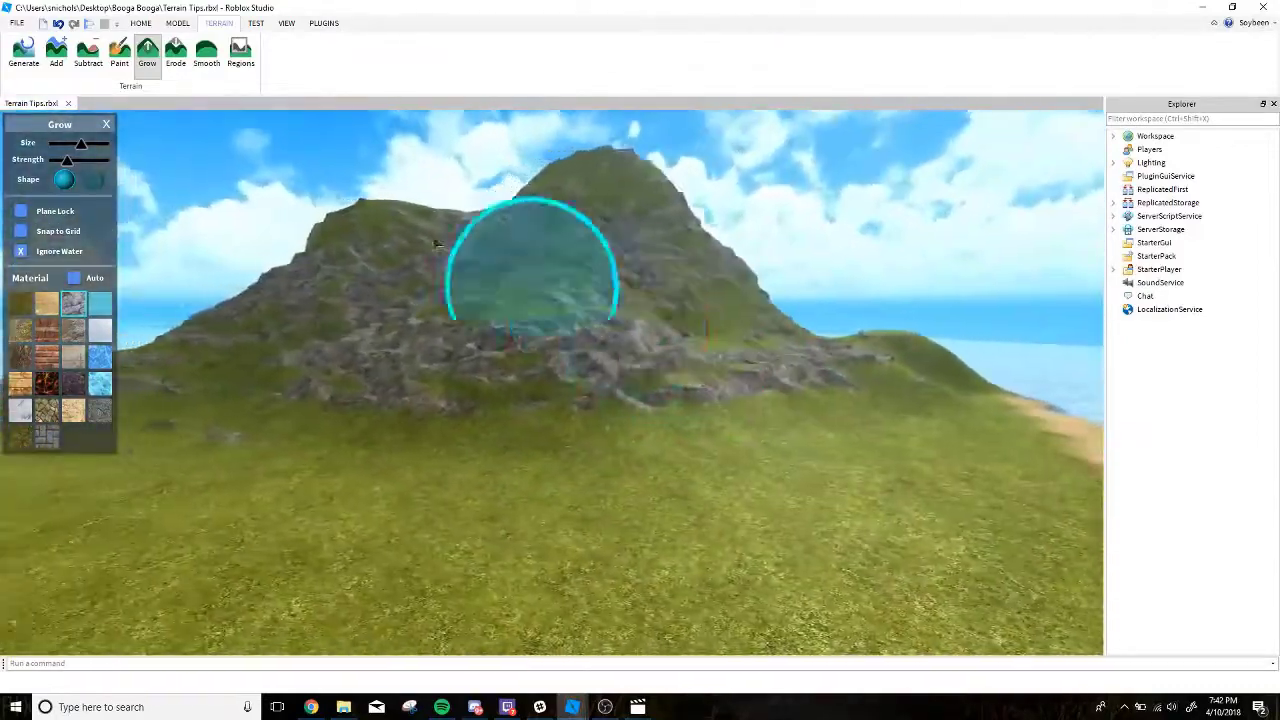
pyautogui.press('w')
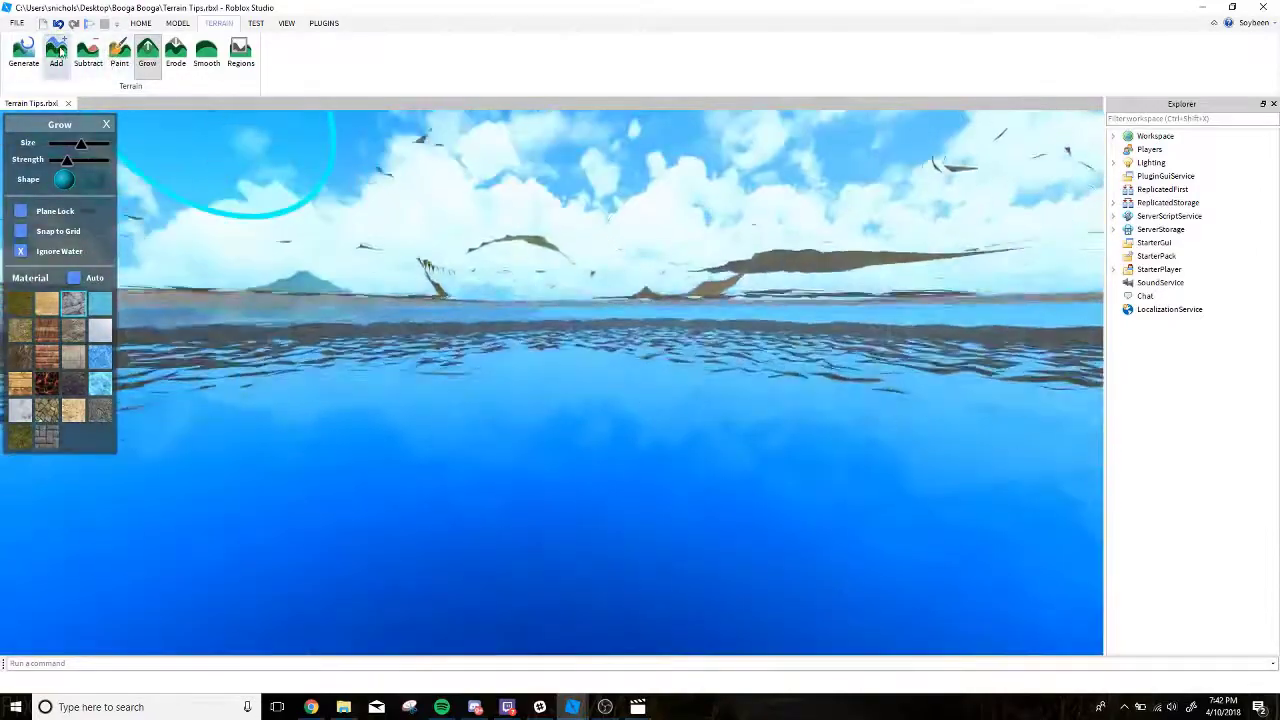
# Thicken the island's underside with plane-locked rock cubes, increasing the Add brush to its maximum size.
pyautogui.click(57, 50)
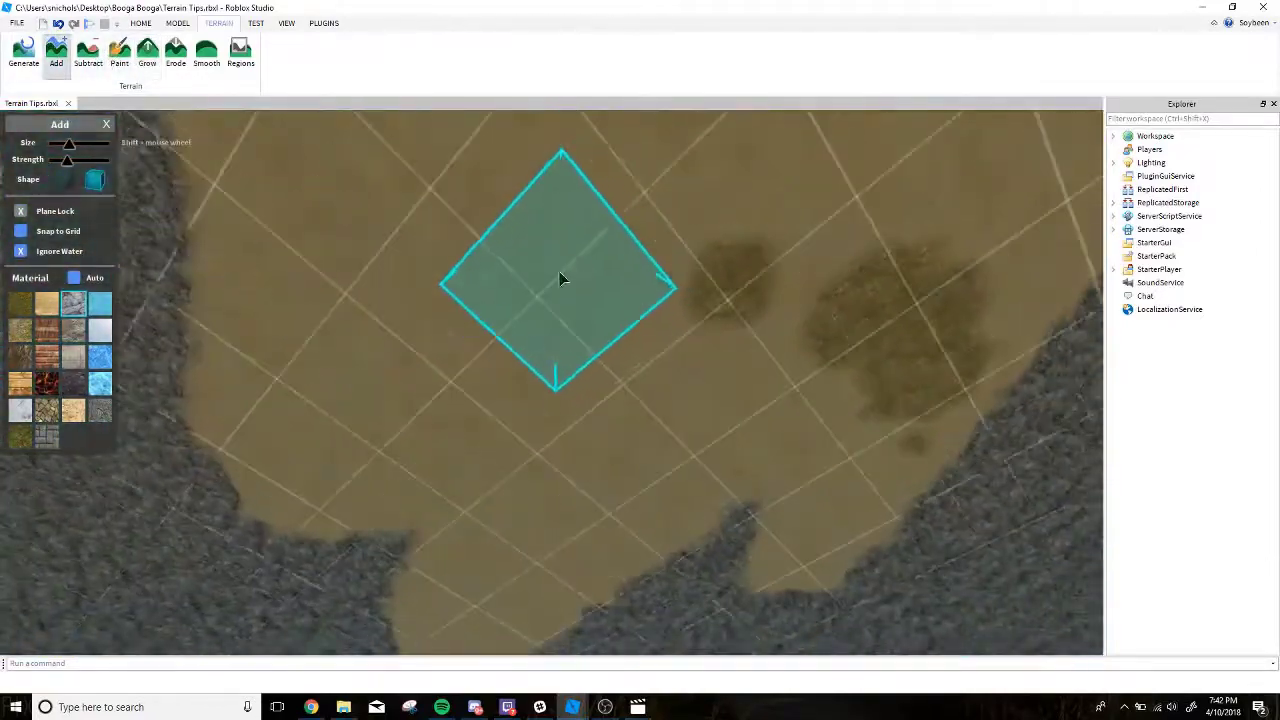
pyautogui.moveTo(542, 255); pyautogui.dragTo(551, 264, button='right')
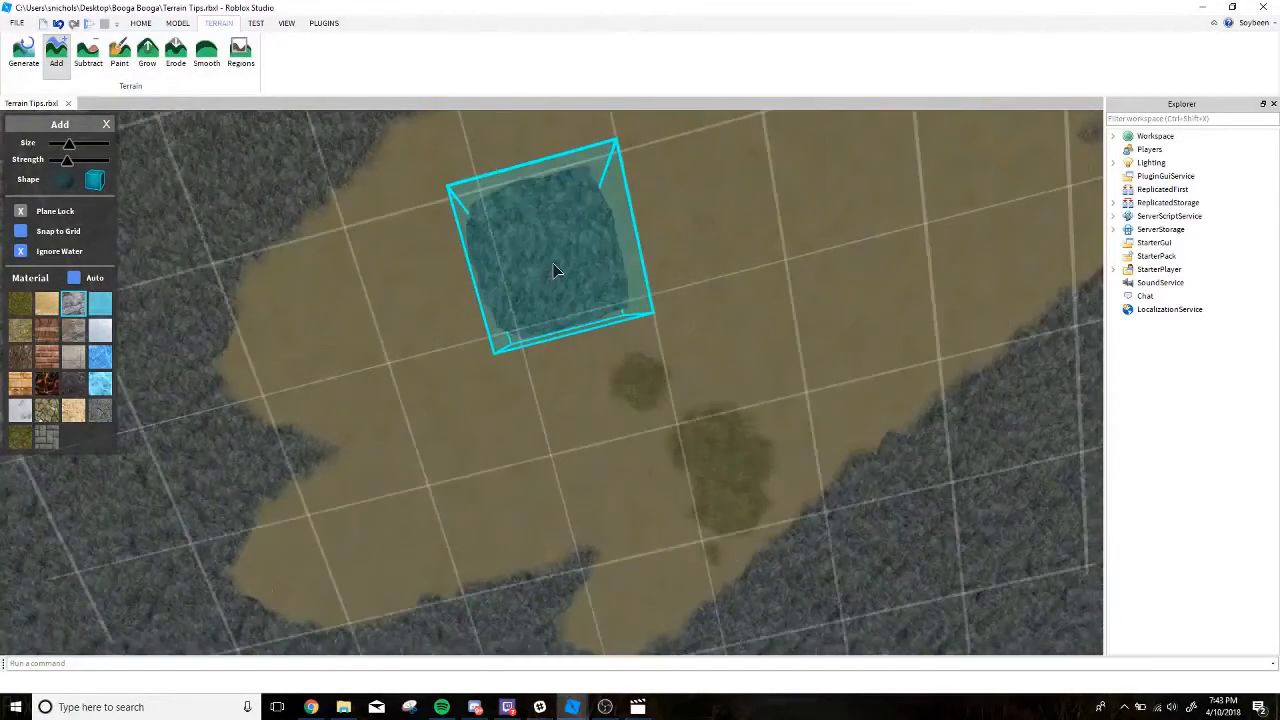
pyautogui.keyDown('shift'); pyautogui.scroll(10, 556, 270); pyautogui.keyUp('shift')
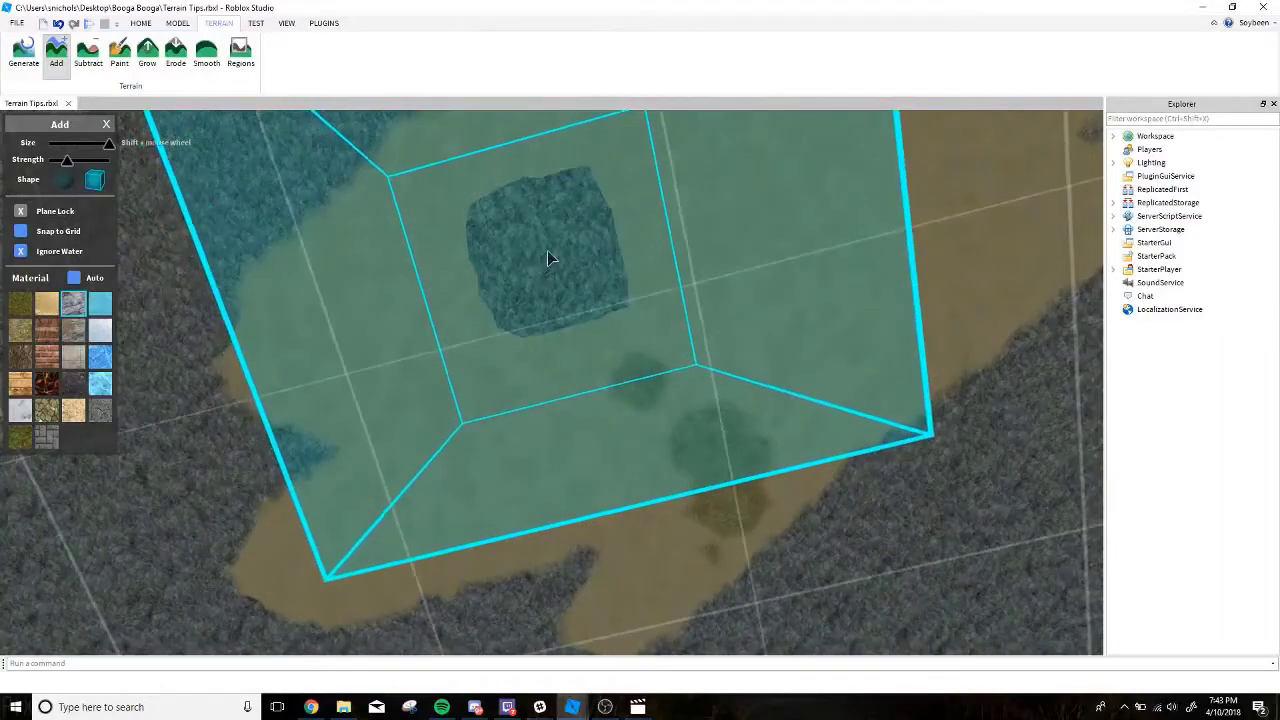
pyautogui.scroll(5, 546, 265)
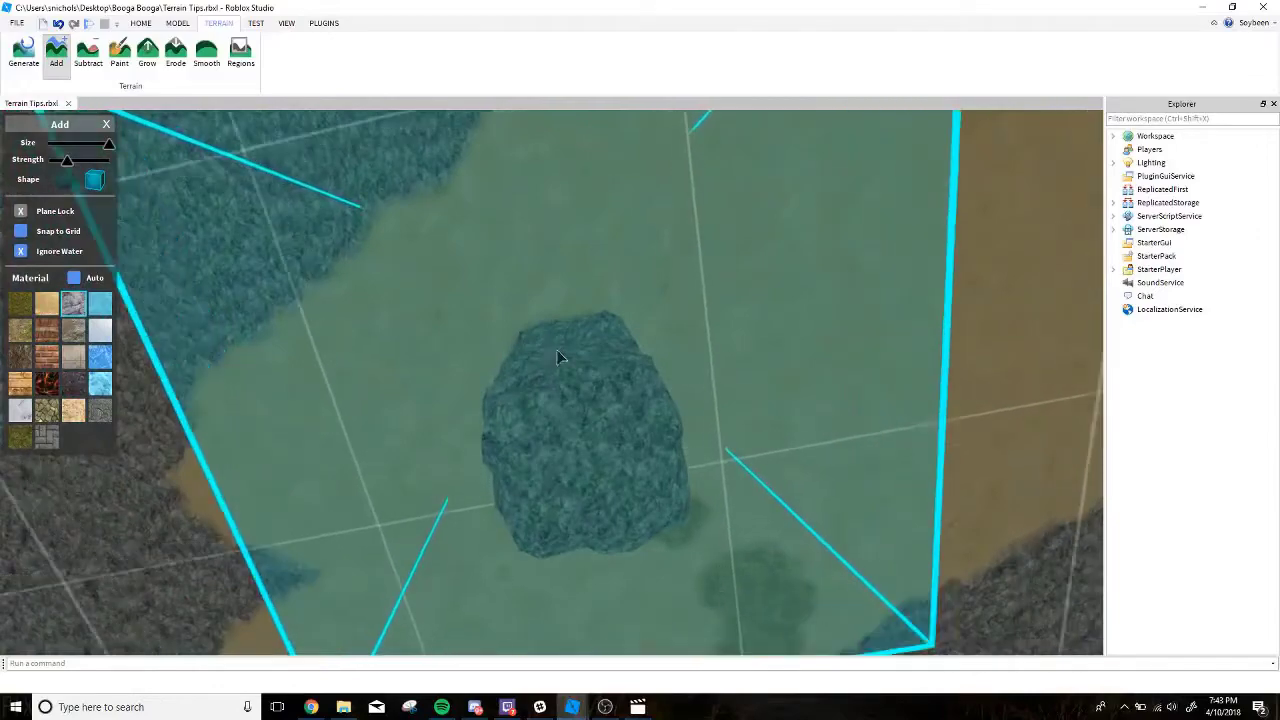
pyautogui.moveTo(559, 353)
pyautogui.mouseDown()
pyautogui.moveTo(603, 286)
pyautogui.moveTo(700, 248)
pyautogui.mouseUp()
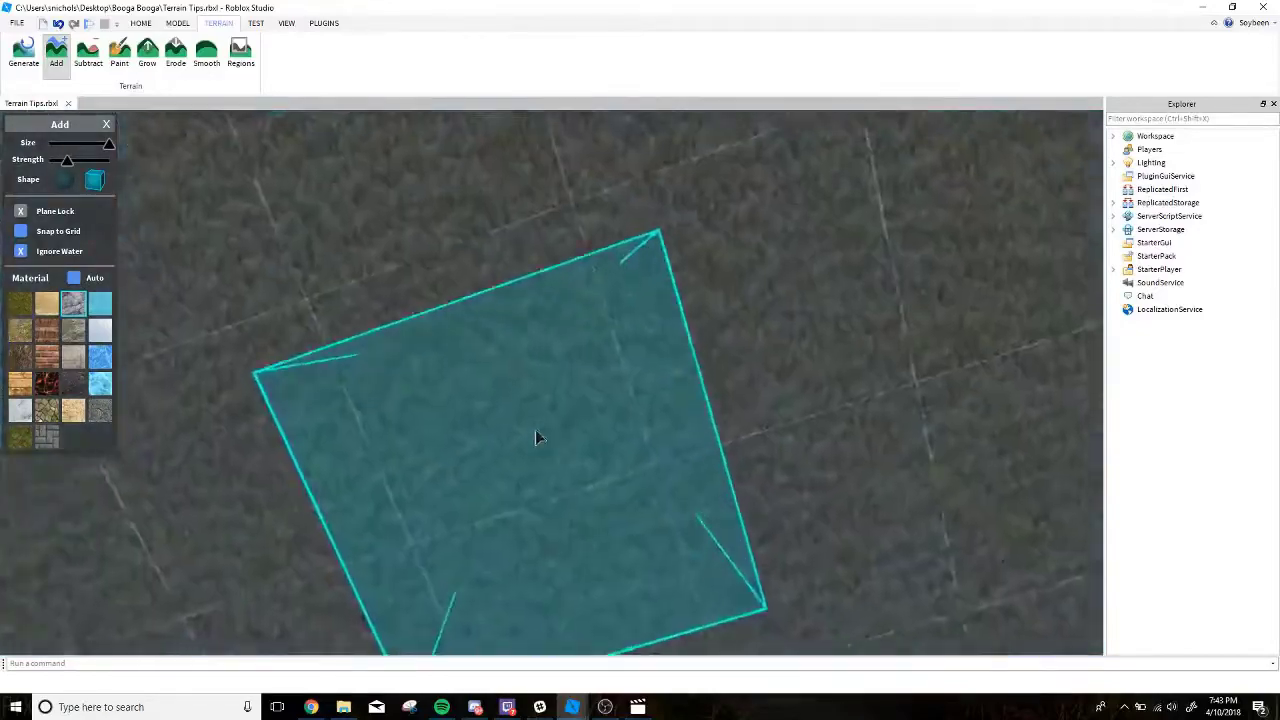
pyautogui.moveTo(535, 430); pyautogui.dragTo(531, 427, button='right')
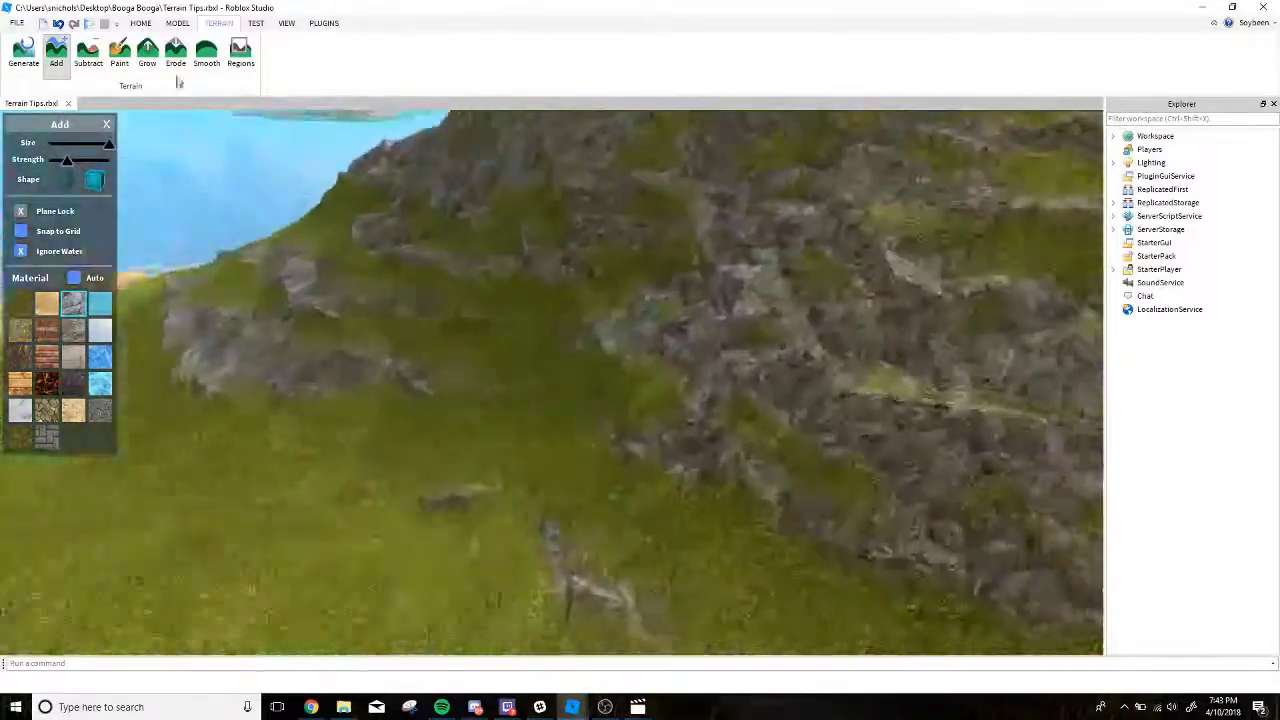
# Erode a cave opening at the foot of the mountain's inland face, using a medium round brush with increased strength.
pyautogui.click(175, 56)
pyautogui.keyDown('shift'); pyautogui.scroll(-6, 490, 383); pyautogui.keyUp('shift')
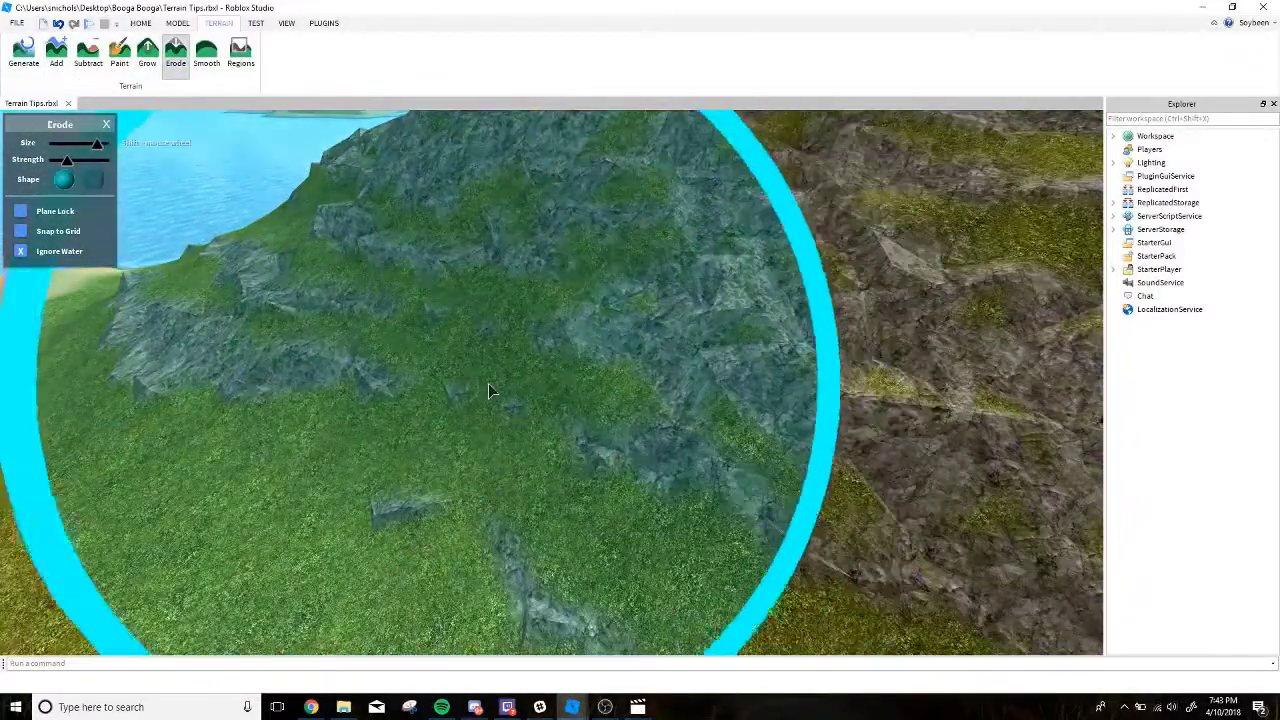
pyautogui.moveTo(494, 382); pyautogui.dragTo(498, 378, button='right')
pyautogui.keyDown('ctrl'); pyautogui.scroll(5, 513, 369); pyautogui.keyUp('ctrl')
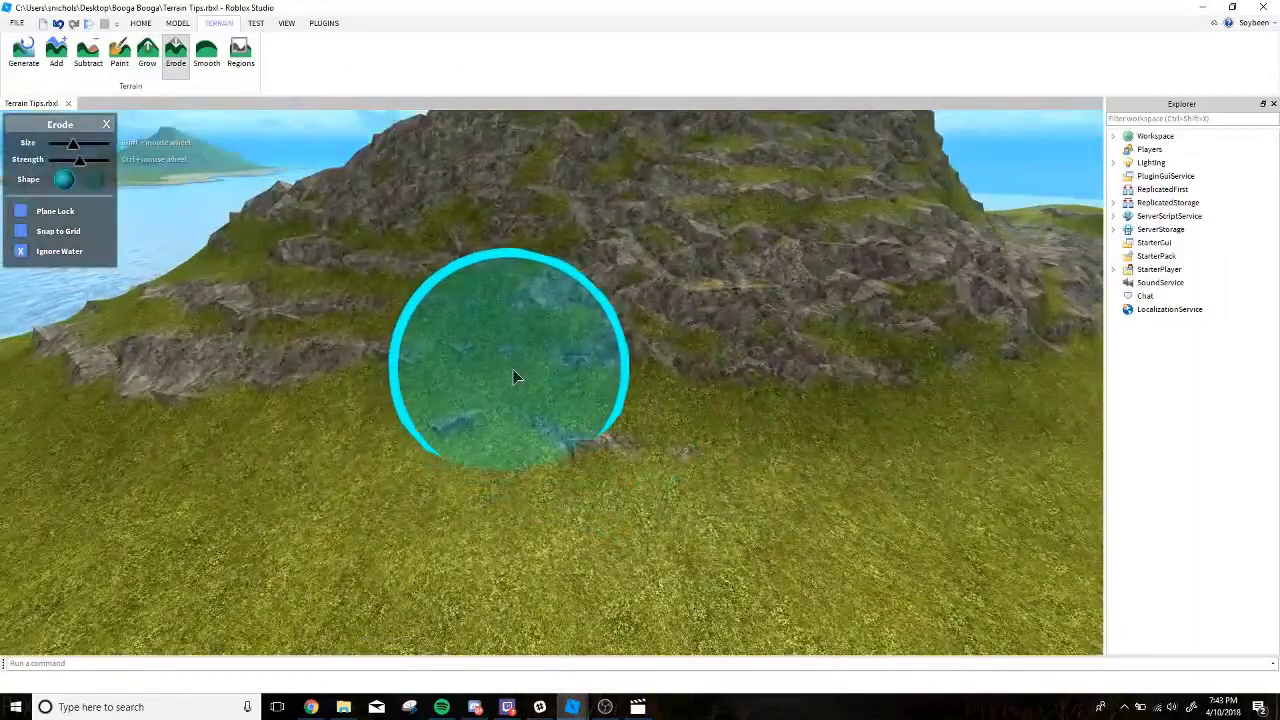
pyautogui.scroll(6, 520, 362)
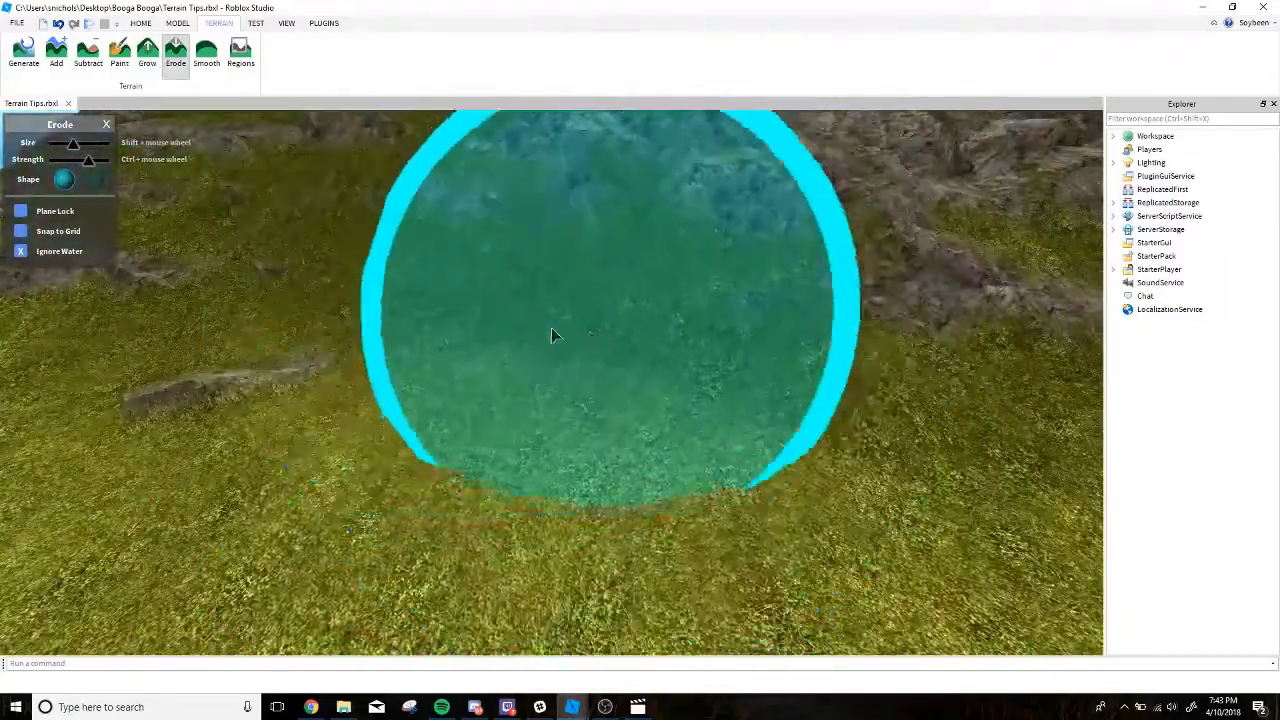
# Erode the cave deeper through the grass and sand layers into the rock below.
pyautogui.scroll(3, 555, 330)
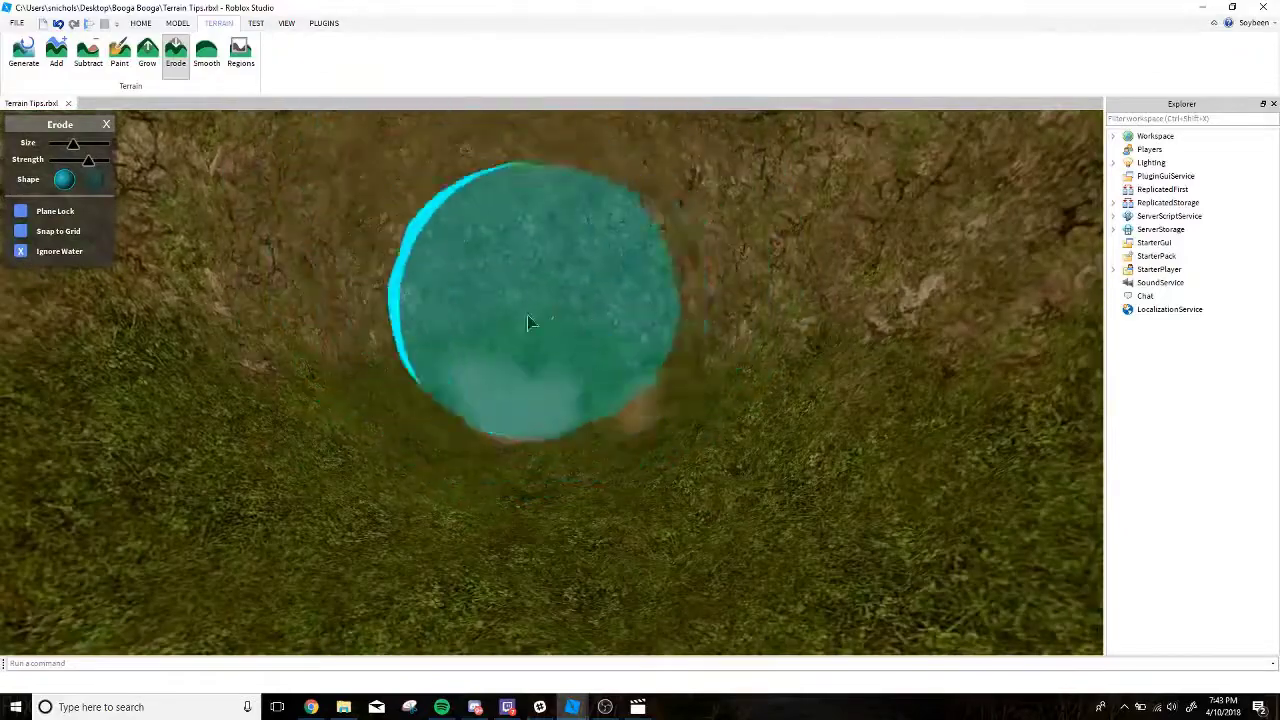
pyautogui.scroll(5, 531, 322)
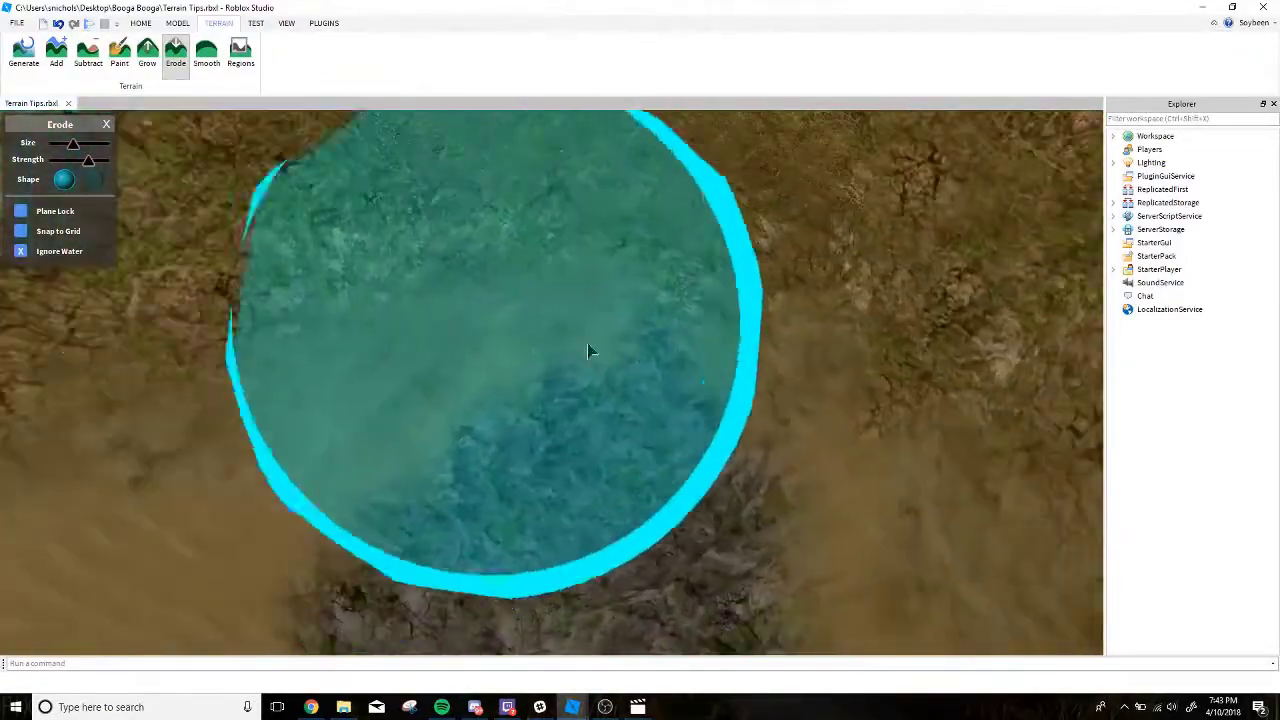
pyautogui.scroll(2, 536, 339)
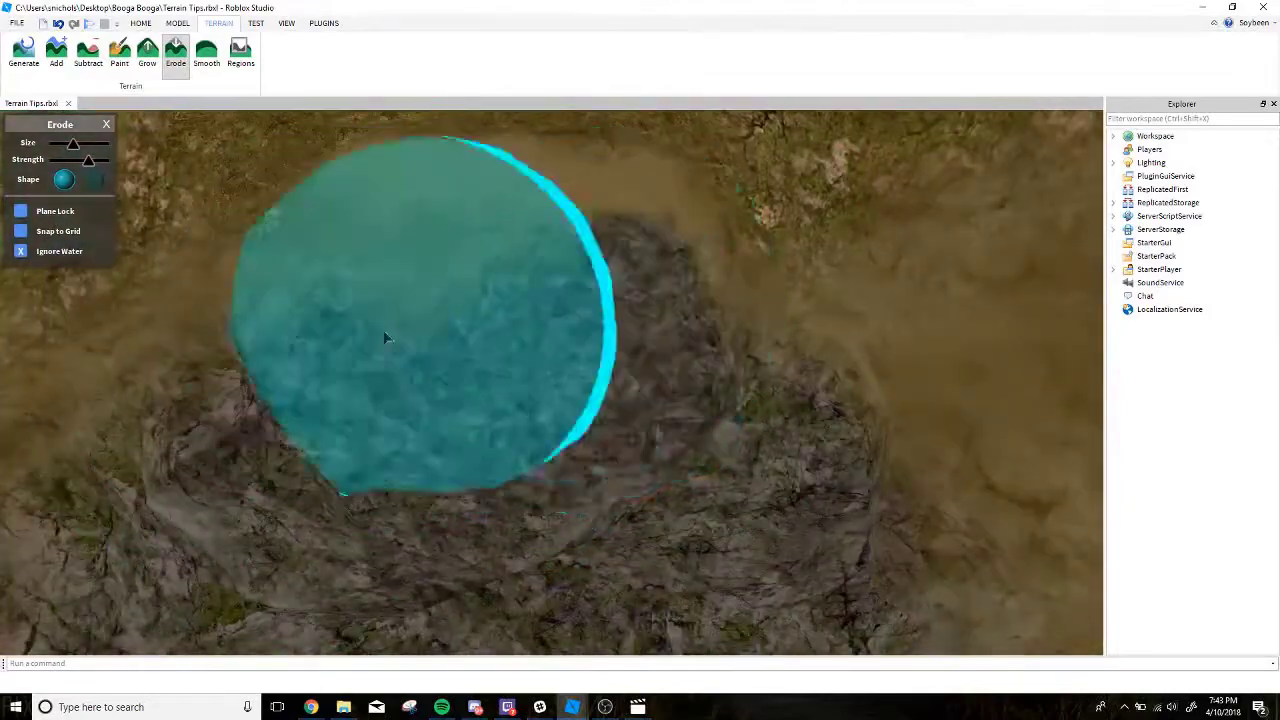
pyautogui.moveTo(385, 338); pyautogui.dragTo(470, 318)
pyautogui.moveTo(549, 310)
pyautogui.mouseDown()
pyautogui.moveTo(517, 286)
pyautogui.moveTo(509, 354)
pyautogui.moveTo(600, 333)
pyautogui.mouseUp()
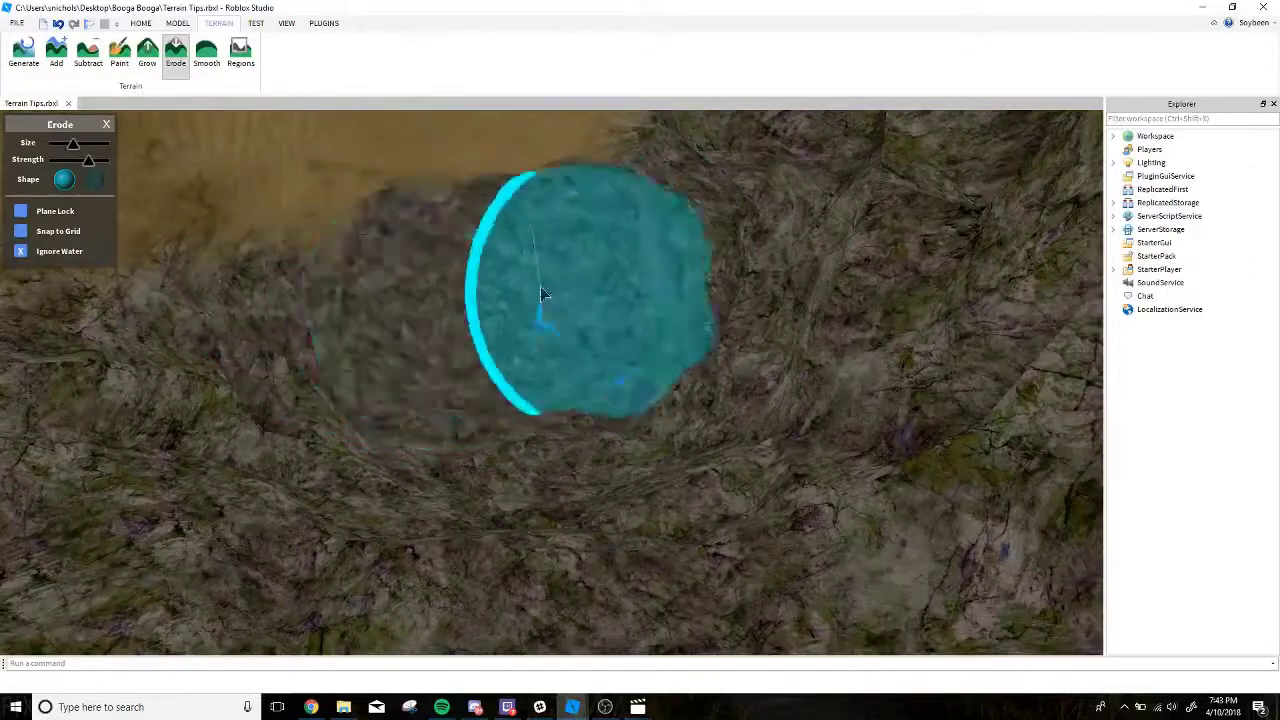
# Carve the tunnel onward through the solid rock, hollowing out its walls and floor.
pyautogui.moveTo(540, 293)
pyautogui.mouseDown()
pyautogui.moveTo(571, 320)
pyautogui.moveTo(469, 303)
pyautogui.moveTo(570, 306)
pyautogui.mouseUp()
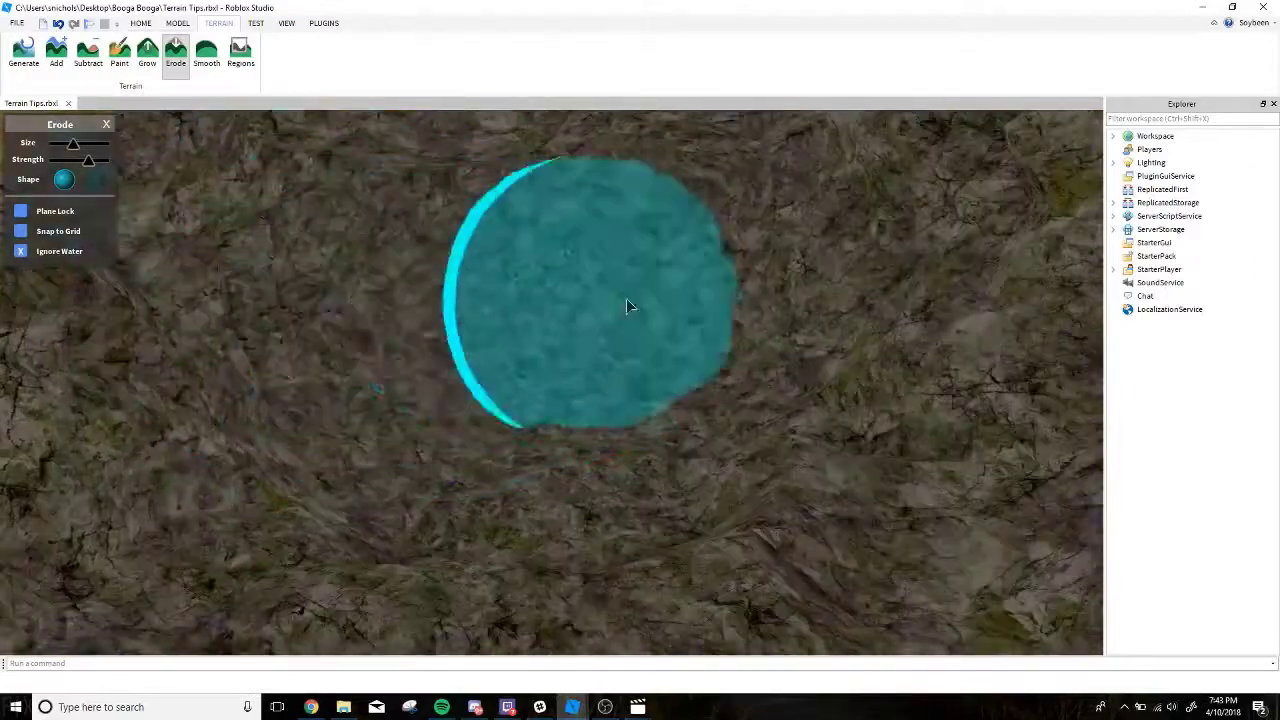
pyautogui.moveTo(640, 337)
pyautogui.mouseDown()
pyautogui.moveTo(494, 314)
pyautogui.moveTo(654, 349)
pyautogui.moveTo(601, 417)
pyautogui.mouseUp()
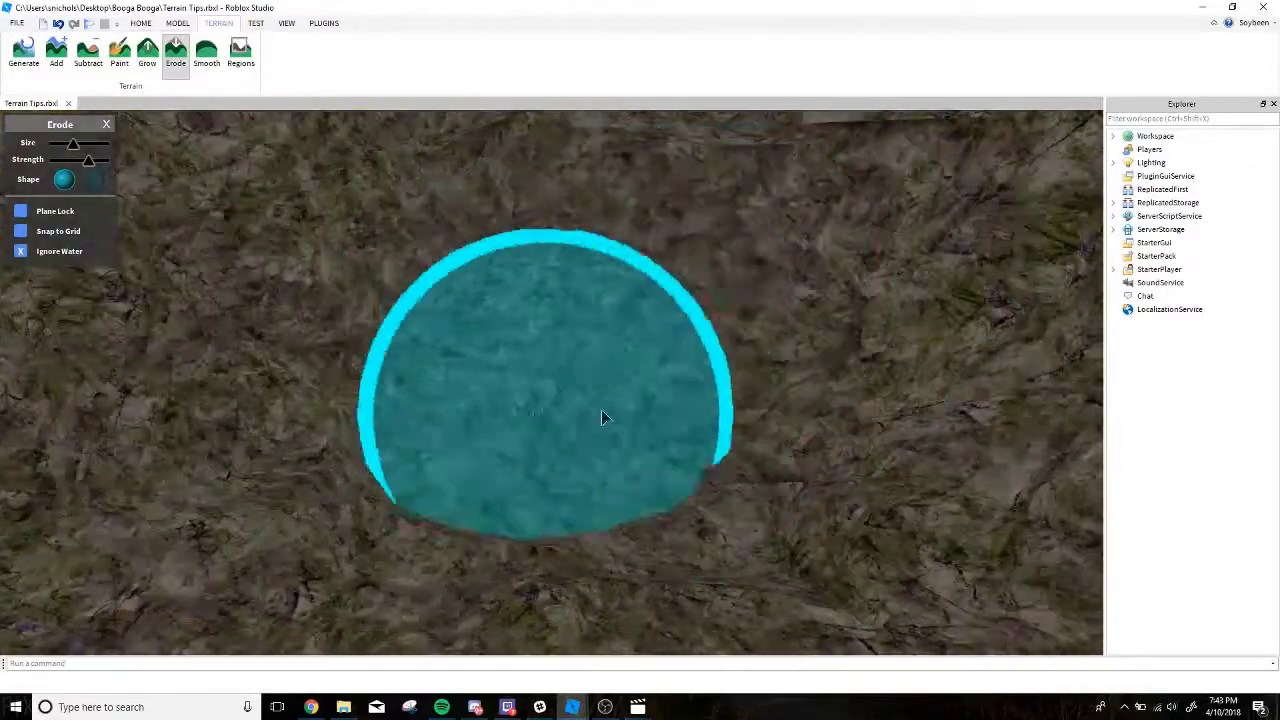
pyautogui.moveTo(509, 412)
pyautogui.mouseDown()
pyautogui.moveTo(477, 400)
pyautogui.moveTo(441, 301)
pyautogui.mouseUp()
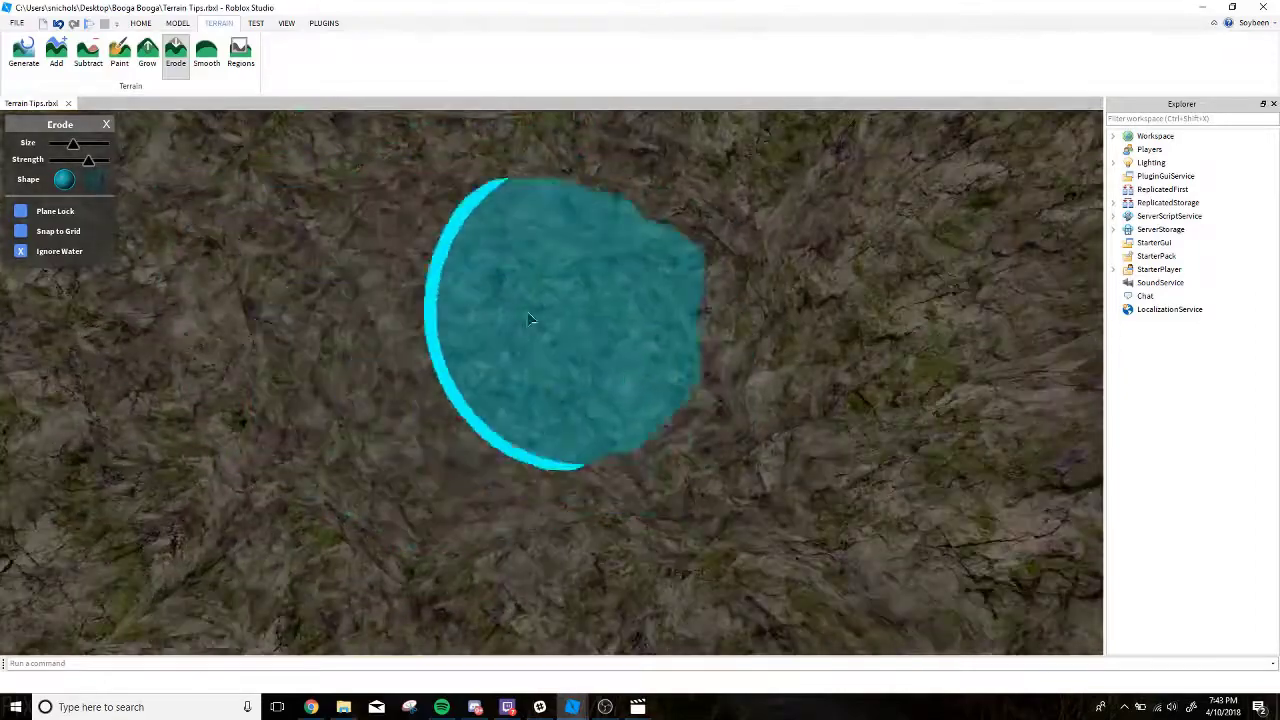
pyautogui.moveTo(495, 387)
pyautogui.mouseDown()
pyautogui.moveTo(477, 374)
pyautogui.moveTo(534, 331)
pyautogui.moveTo(546, 403)
pyautogui.moveTo(530, 390)
pyautogui.moveTo(551, 417)
pyautogui.moveTo(682, 355)
pyautogui.moveTo(557, 333)
pyautogui.moveTo(650, 387)
pyautogui.moveTo(623, 345)
pyautogui.mouseUp()
# Adjust the Erode brush size and hollow out more of the rock inside the cave.
pyautogui.keyDown('shift'); pyautogui.scroll(1, 682, 355); pyautogui.keyUp('shift')
pyautogui.moveTo(623, 345); pyautogui.dragTo(621, 349, button='right')
pyautogui.keyDown('shift'); pyautogui.scroll(-4, 621, 349); pyautogui.keyUp('shift')
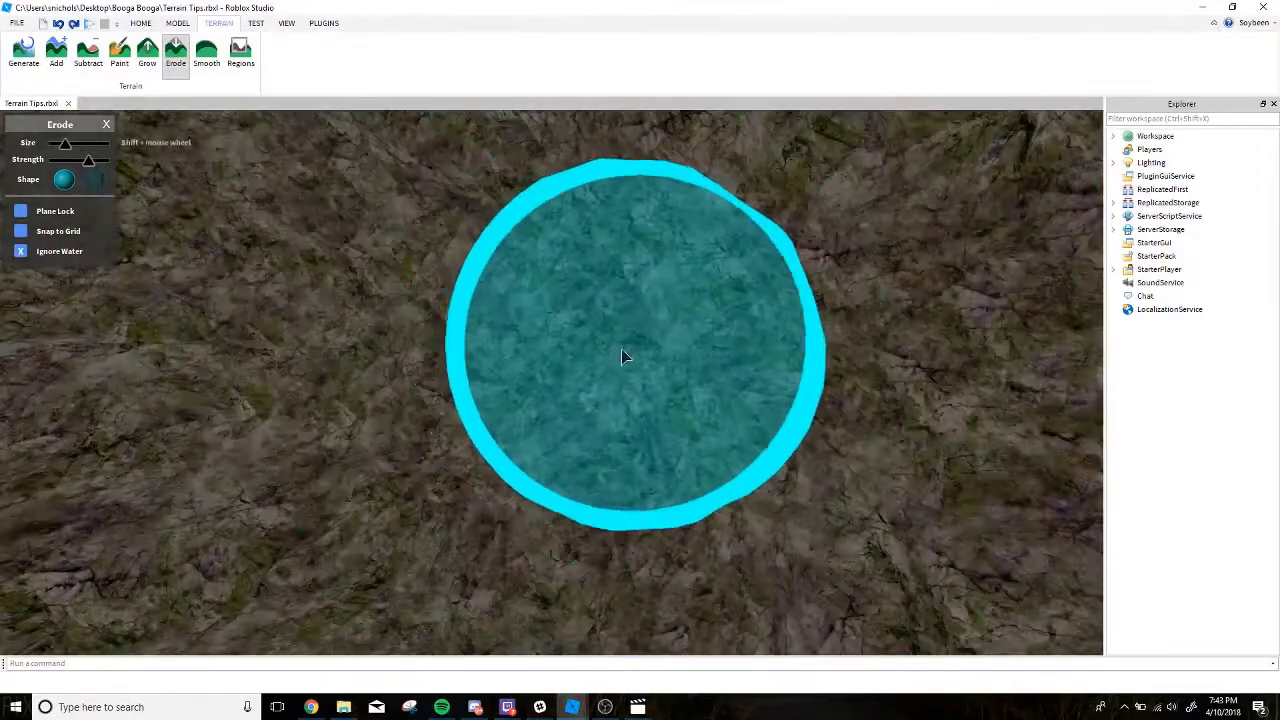
pyautogui.keyDown('shift'); pyautogui.scroll(2, 621, 345); pyautogui.keyUp('shift')
pyautogui.moveTo(621, 345)
pyautogui.mouseDown()
pyautogui.moveTo(684, 379)
pyautogui.moveTo(604, 360)
pyautogui.mouseUp()
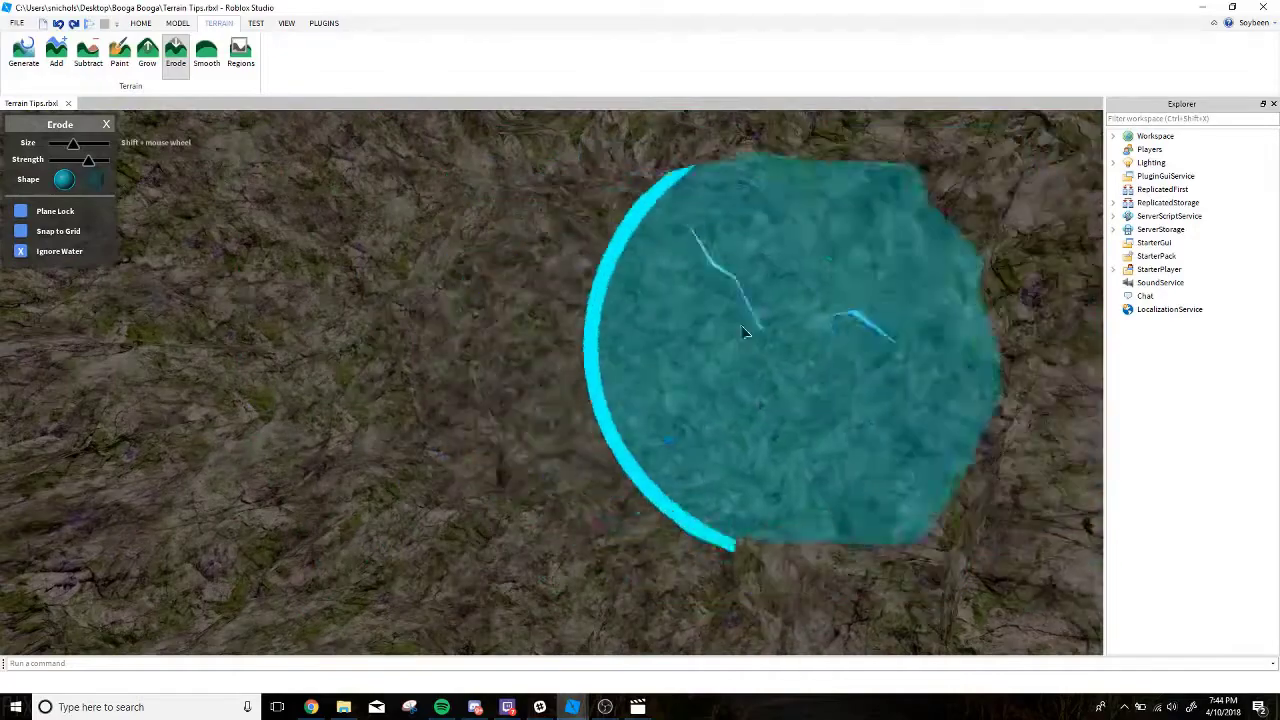
pyautogui.moveTo(738, 363); pyautogui.dragTo(723, 359, button='right')
pyautogui.scroll(-6, 755, 361)
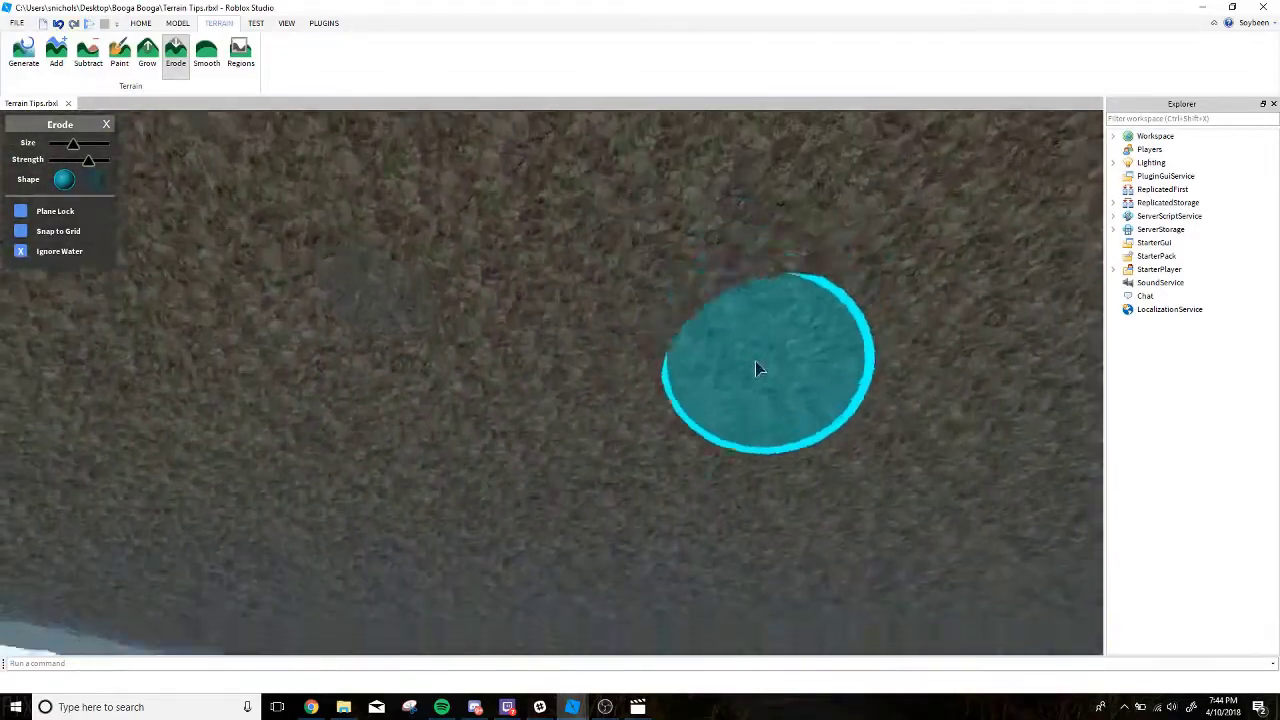
# Erode the far wall of the cave to enlarge the underground chamber.
pyautogui.scroll(5, 755, 360)
pyautogui.scroll(2, 755, 360)
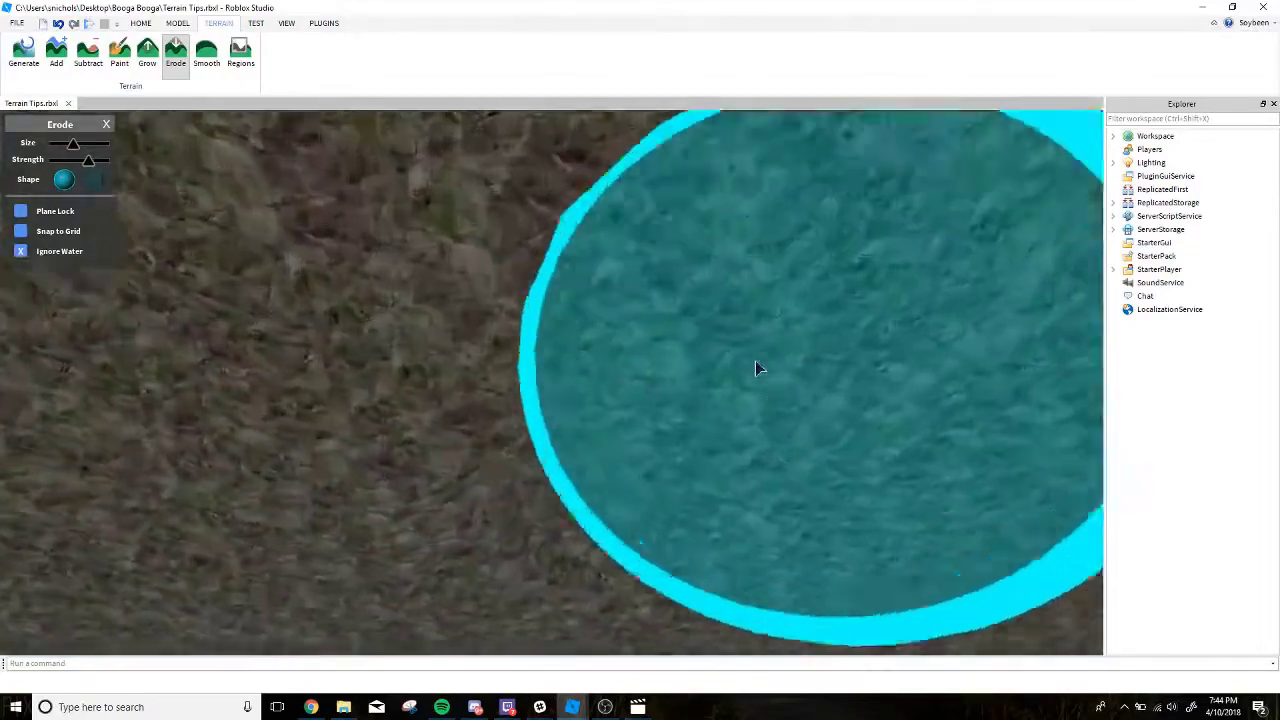
pyautogui.scroll(-5, 755, 360)
pyautogui.scroll(3, 755, 360)
pyautogui.moveTo(677, 315); pyautogui.dragTo(652, 308, button='right')
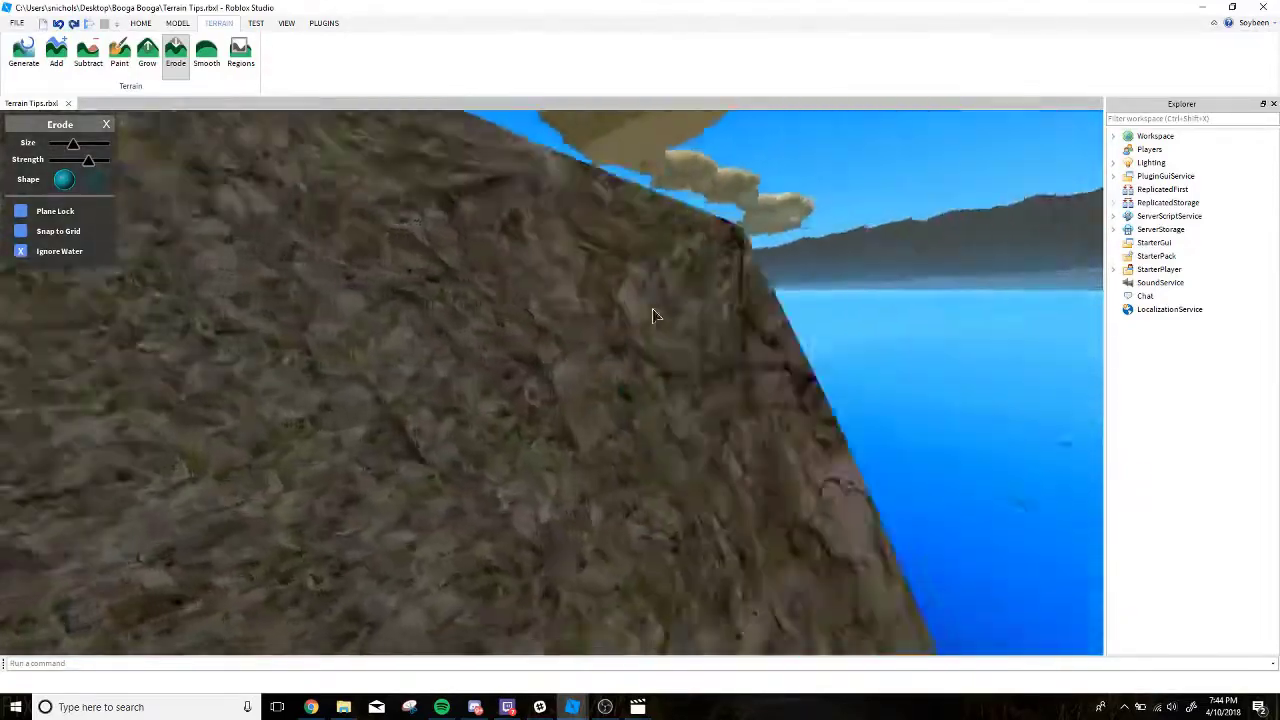
# Erode the remaining walls and widen the sandy passage near the cave entrance.
pyautogui.scroll(3, 652, 308)
pyautogui.moveTo(652, 308)
pyautogui.mouseDown()
pyautogui.moveTo(659, 280)
pyautogui.moveTo(703, 311)
pyautogui.moveTo(574, 312)
pyautogui.mouseUp()
pyautogui.moveTo(579, 312); pyautogui.dragTo(579, 312, button='right')
pyautogui.scroll(4, 579, 312)
pyautogui.moveTo(579, 312); pyautogui.dragTo(311, 200)
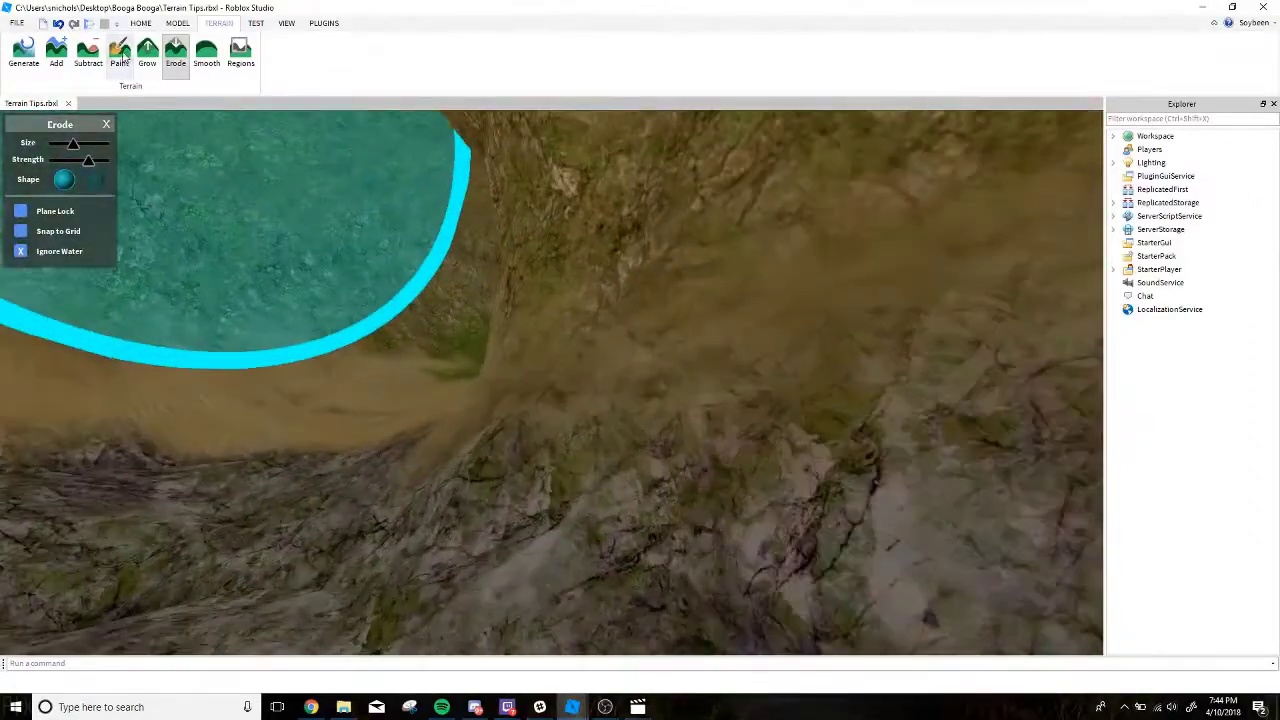
# Paint the sand and grass on the cave's passage and entrance walls with rock.
pyautogui.click(119, 54)
pyautogui.click(73, 303)
pyautogui.scroll(-4, 436, 371)
pyautogui.moveTo(436, 371); pyautogui.dragTo(436, 371, button='right')
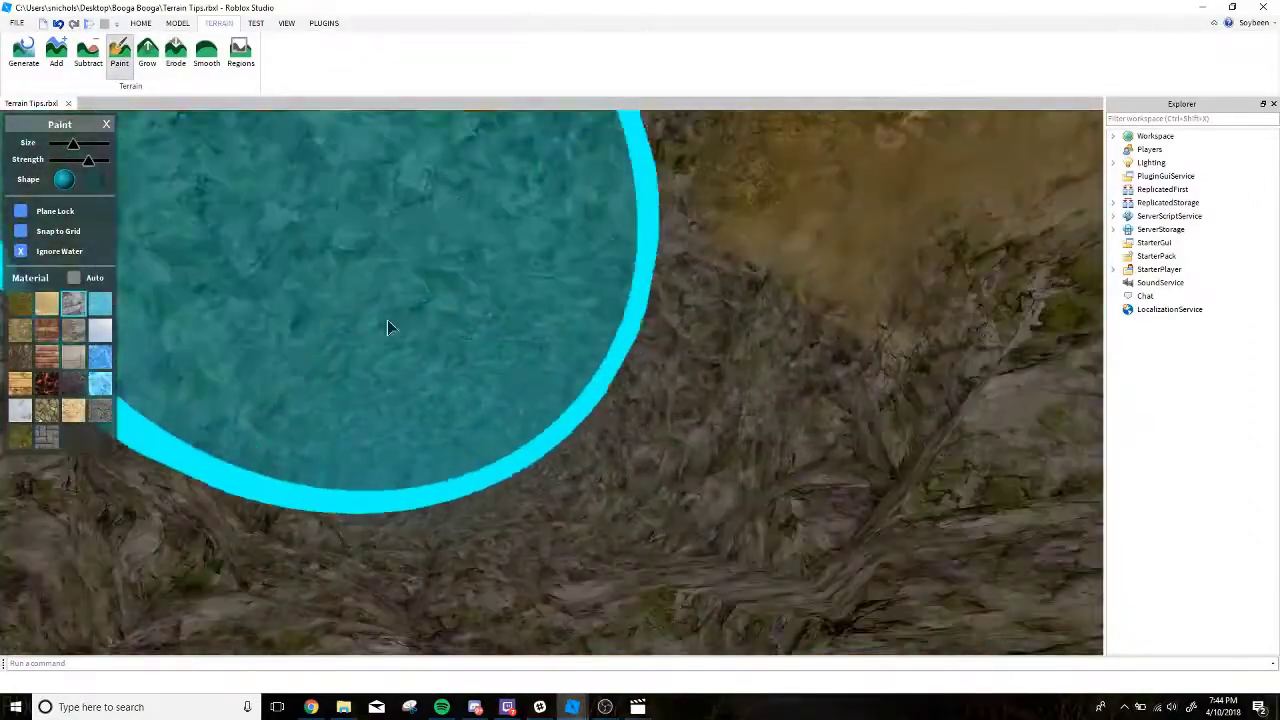
pyautogui.moveTo(387, 323)
pyautogui.mouseDown()
pyautogui.moveTo(535, 311)
pyautogui.moveTo(688, 338)
pyautogui.mouseUp()
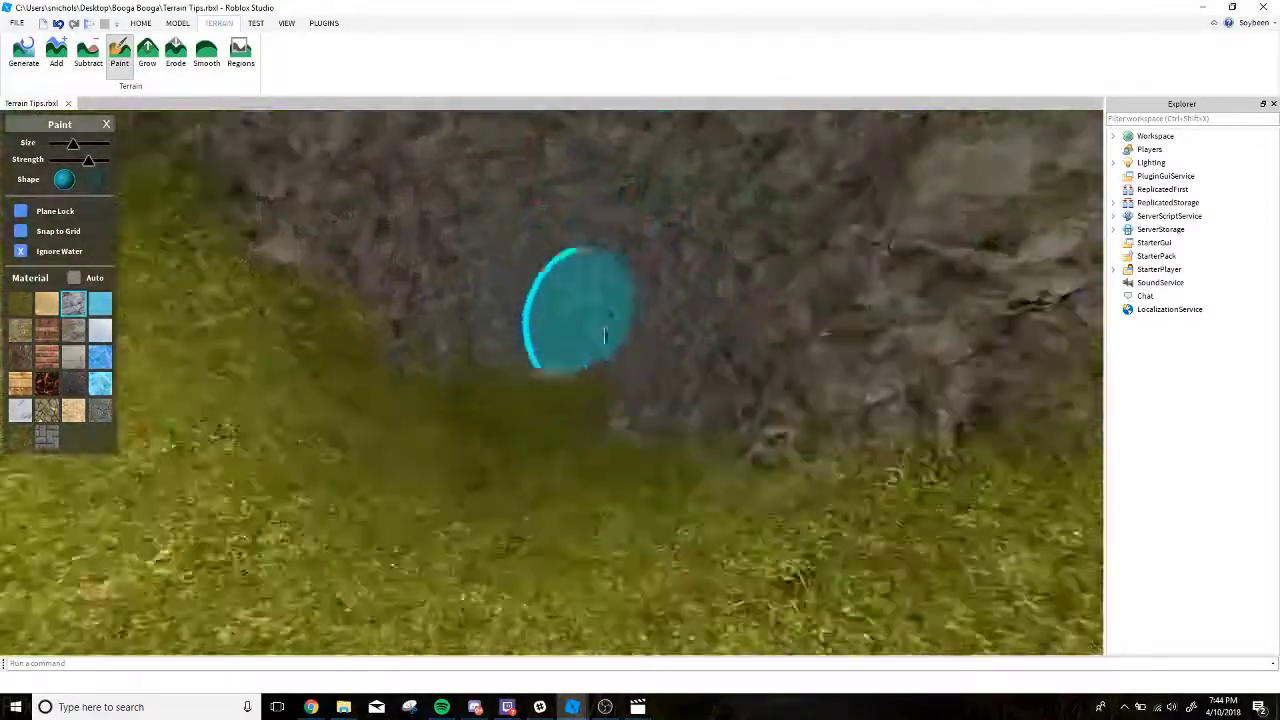
# Paint rock over the lower part of the wall beside the cave entrance.
pyautogui.moveTo(605, 335)
pyautogui.mouseDown(button='right')
pyautogui.moveTo(552, 367)
pyautogui.moveTo(527, 293)
pyautogui.moveTo(586, 345)
pyautogui.mouseUp(button='right')
pyautogui.scroll(2, 586, 345)
pyautogui.scroll(2, 217, 230)
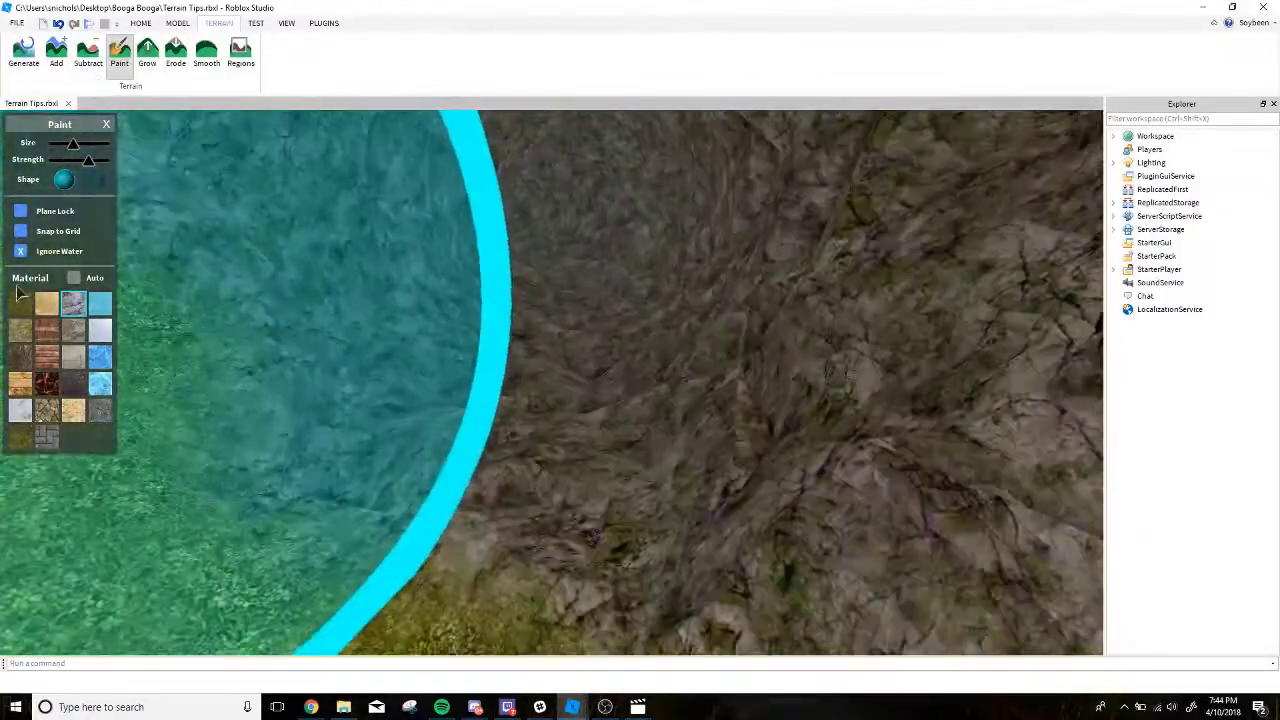
# Switch the paint material to grass, shrink the brush and paint a grass path along the cave floor.
pyautogui.keyDown('shift'); pyautogui.scroll(-4, 489, 343); pyautogui.keyUp('shift')
pyautogui.moveTo(489, 343); pyautogui.dragTo(488, 342, button='right')
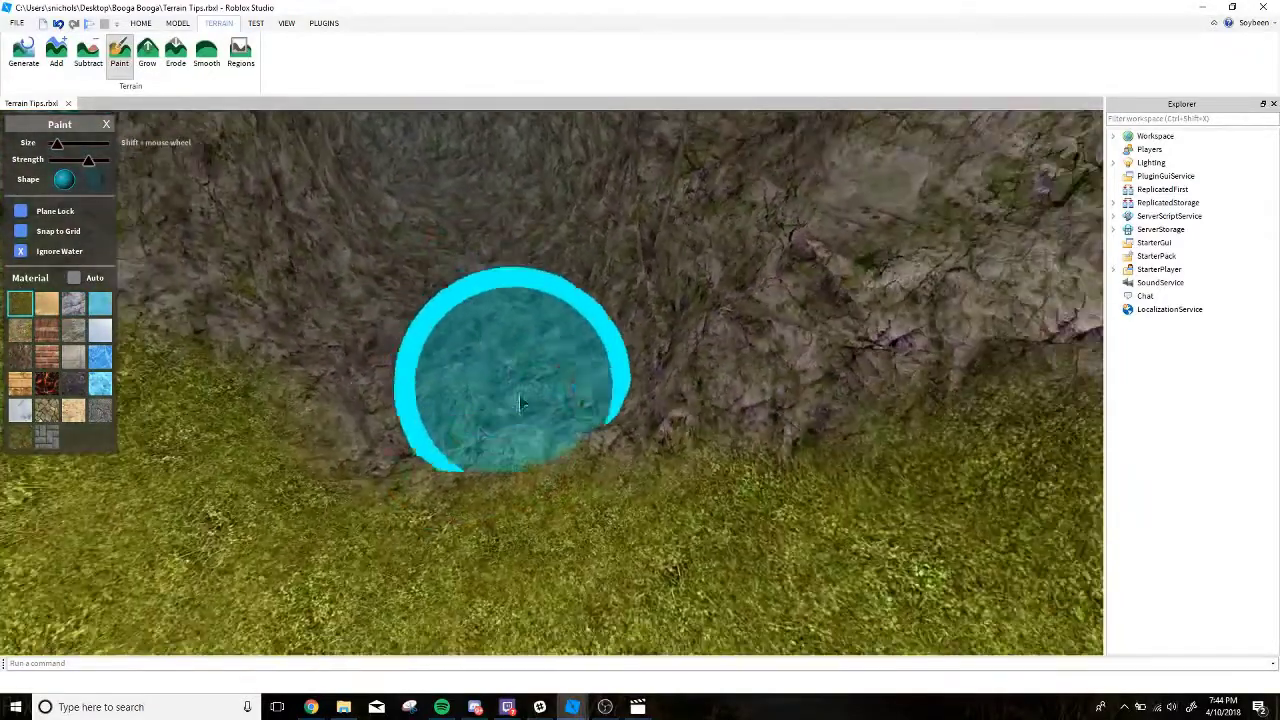
pyautogui.keyDown('shift'); pyautogui.scroll(-2, 475, 433); pyautogui.keyUp('shift')
pyautogui.moveTo(475, 430); pyautogui.dragTo(472, 328)
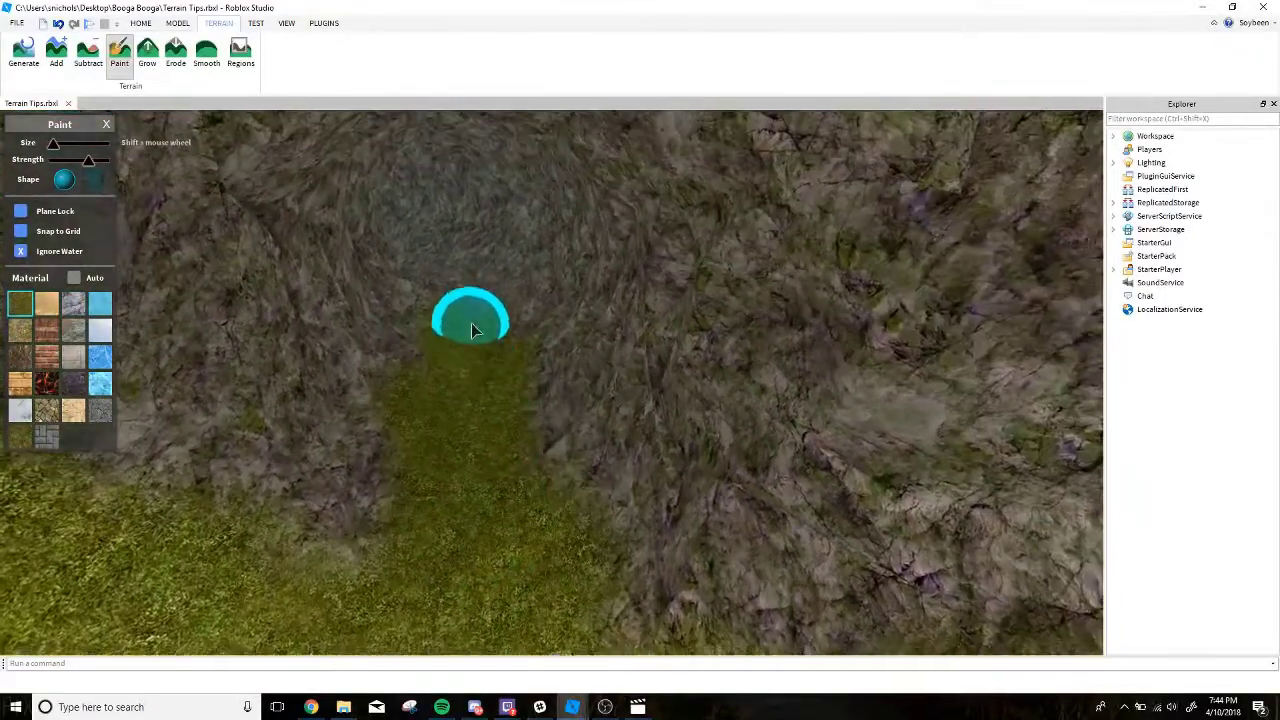
pyautogui.moveTo(453, 290); pyautogui.dragTo(449, 280, button='right')
pyautogui.moveTo(563, 426); pyautogui.dragTo(564, 446)
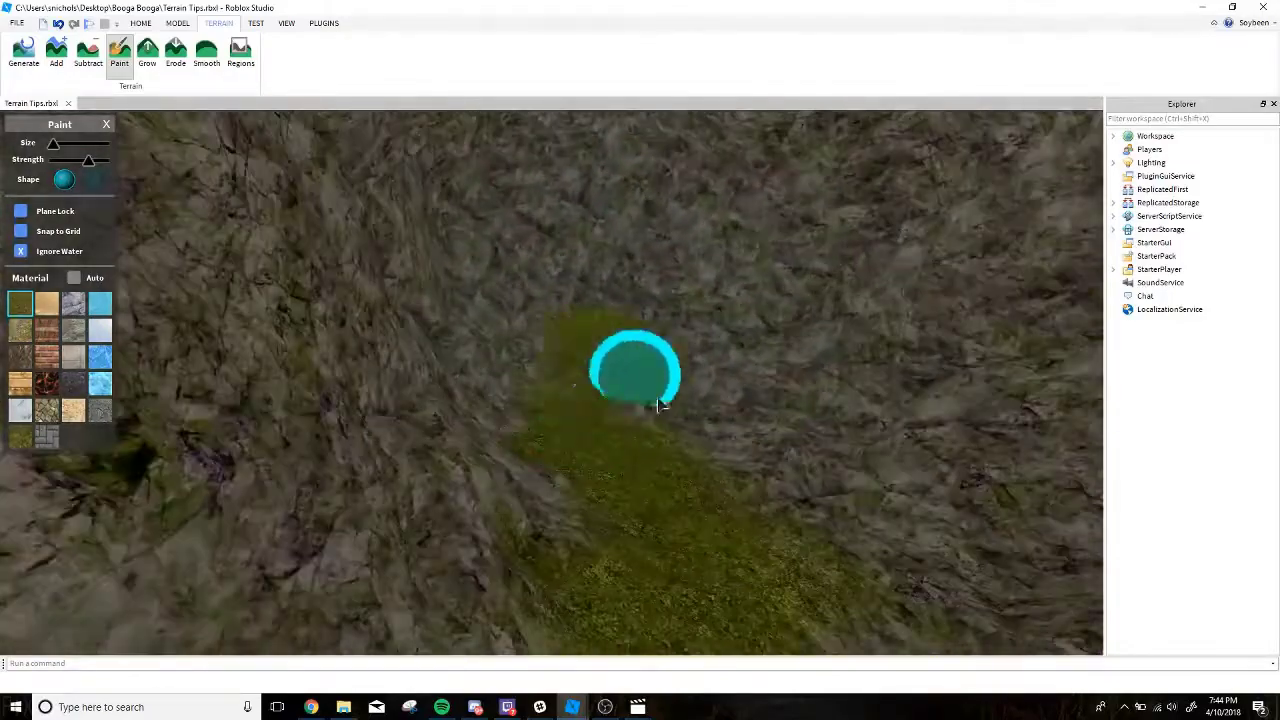
pyautogui.moveTo(660, 405); pyautogui.dragTo(571, 457)
pyautogui.moveTo(571, 457); pyautogui.dragTo(568, 456, button='right')
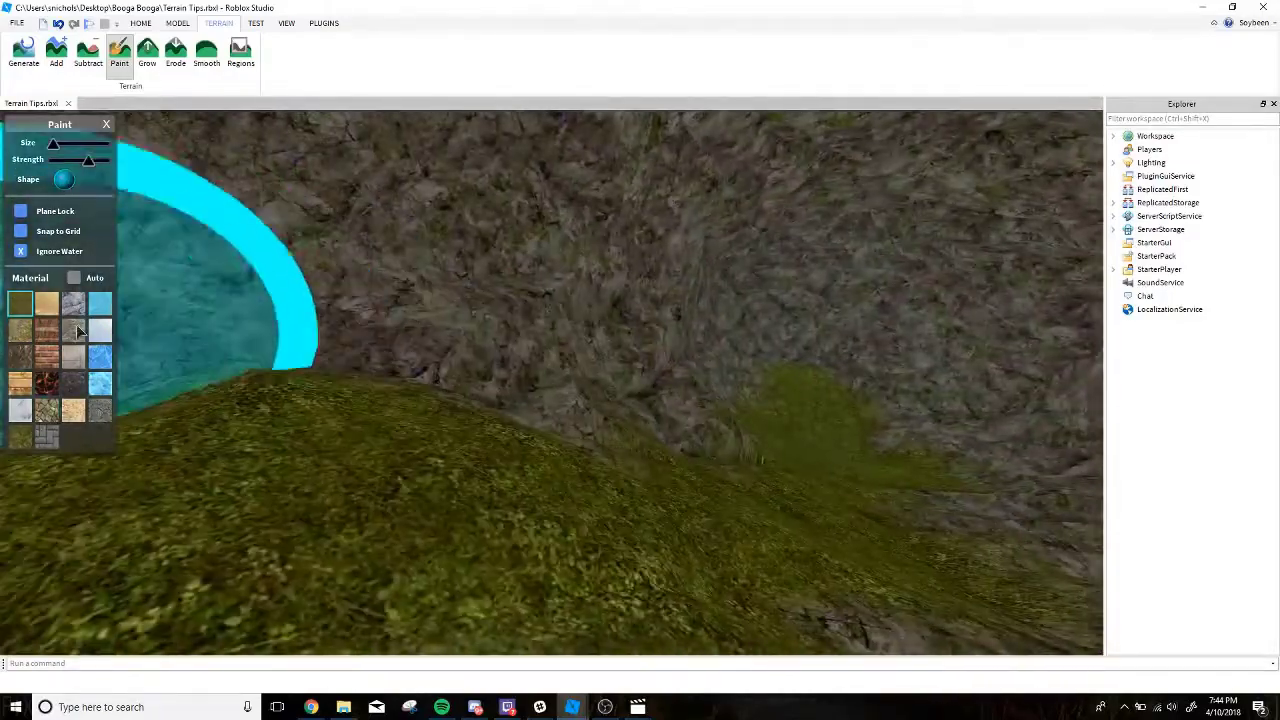
# Switch the paint material to ground with a smaller brush and dab patches on the cave's back wall.
pyautogui.click(20, 330)
pyautogui.moveTo(461, 280); pyautogui.dragTo(402, 285, button='right')
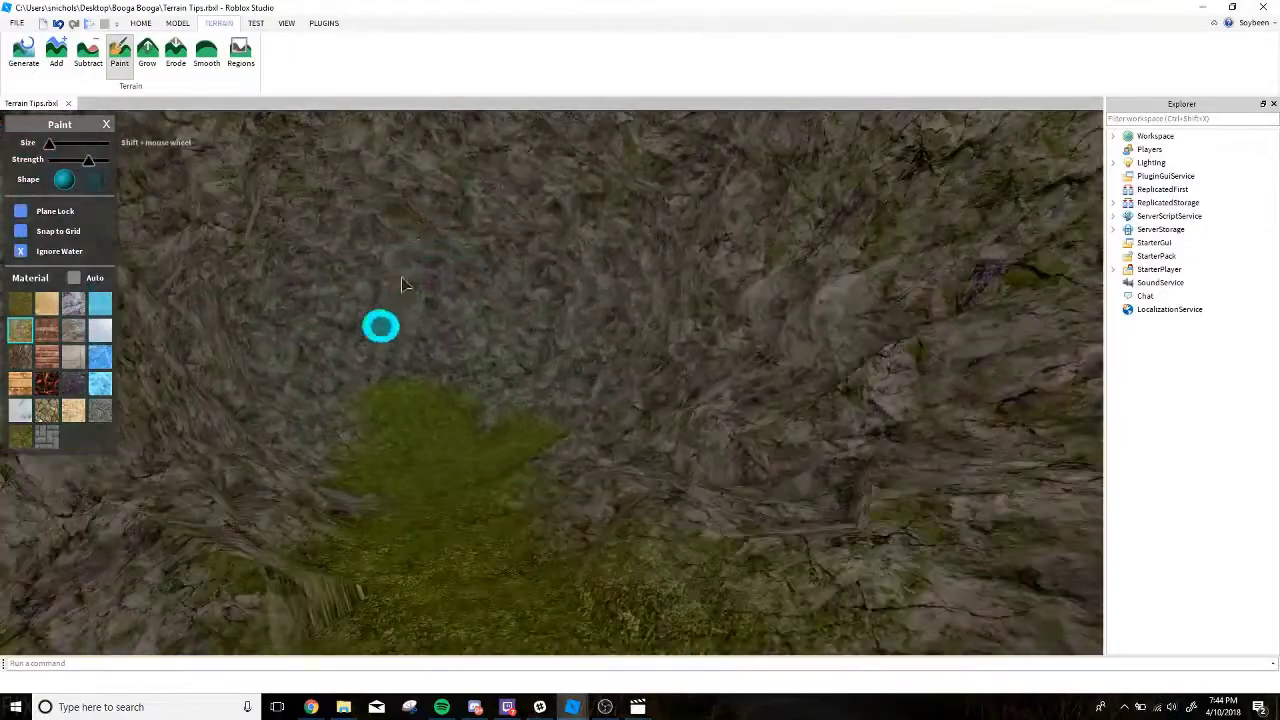
pyautogui.scroll(-2, 657, 396)
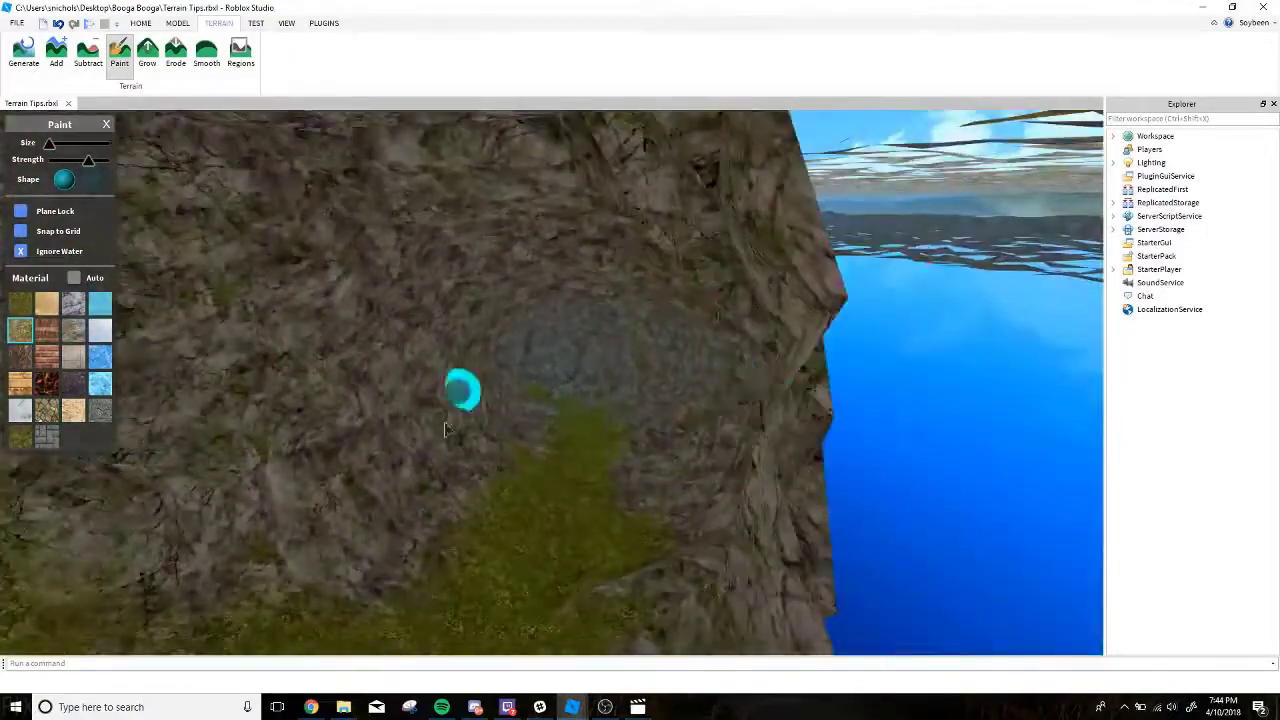
pyautogui.moveTo(445, 430)
pyautogui.mouseDown(button='right')
pyautogui.moveTo(480, 272)
pyautogui.moveTo(731, 328)
pyautogui.moveTo(694, 266)
pyautogui.moveTo(765, 231)
pyautogui.moveTo(689, 252)
pyautogui.moveTo(557, 331)
pyautogui.moveTo(495, 297)
pyautogui.moveTo(582, 333)
pyautogui.mouseUp(button='right')
pyautogui.scroll(6, 658, 353)
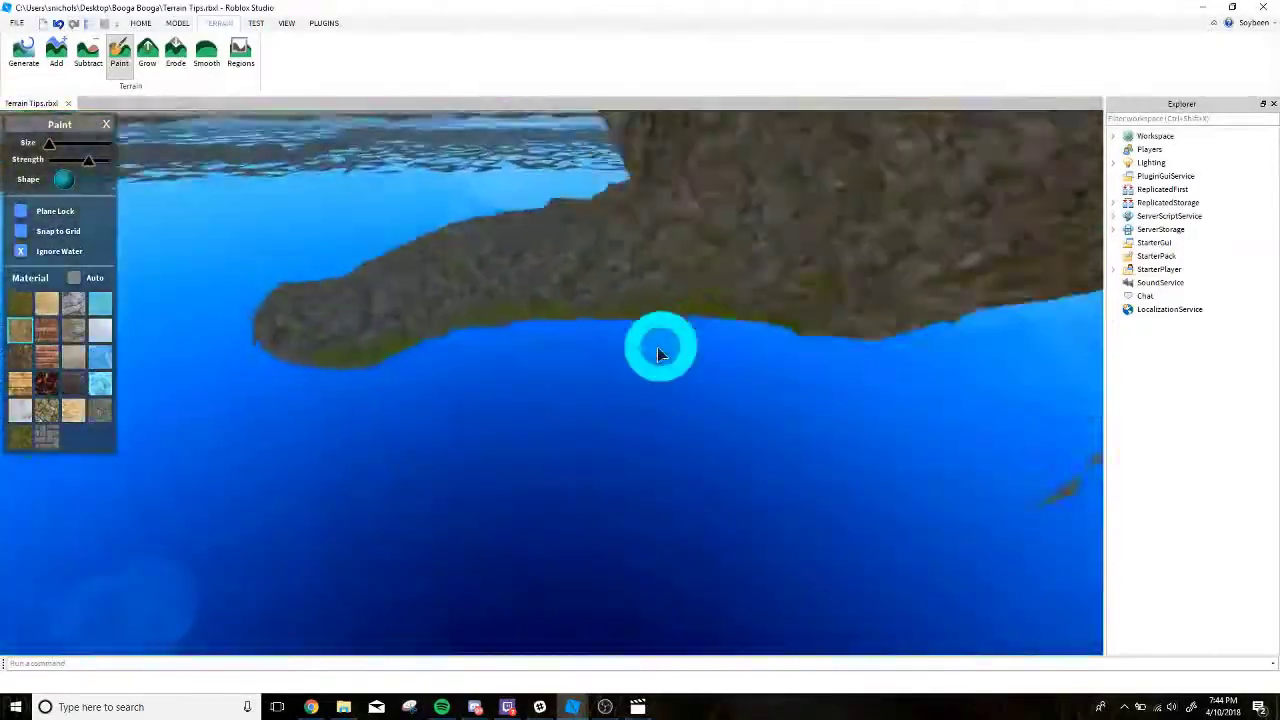
pyautogui.scroll(4, 658, 352)
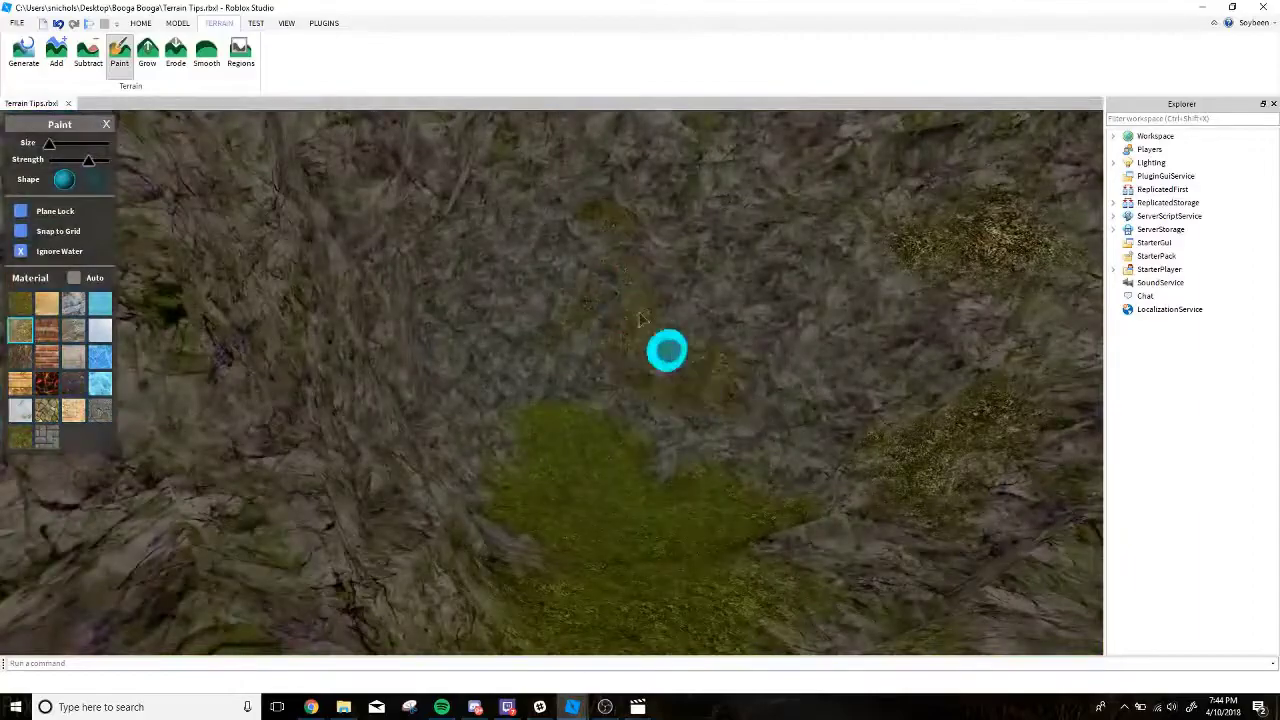
# Paint more ground patches along the cave's side walls and the edges of its grass floor.
pyautogui.moveTo(640, 313)
pyautogui.mouseDown(button='right')
pyautogui.moveTo(481, 323)
pyautogui.moveTo(452, 396)
pyautogui.moveTo(471, 240)
pyautogui.moveTo(818, 376)
pyautogui.mouseUp(button='right')
pyautogui.press('w')
pyautogui.press('s')
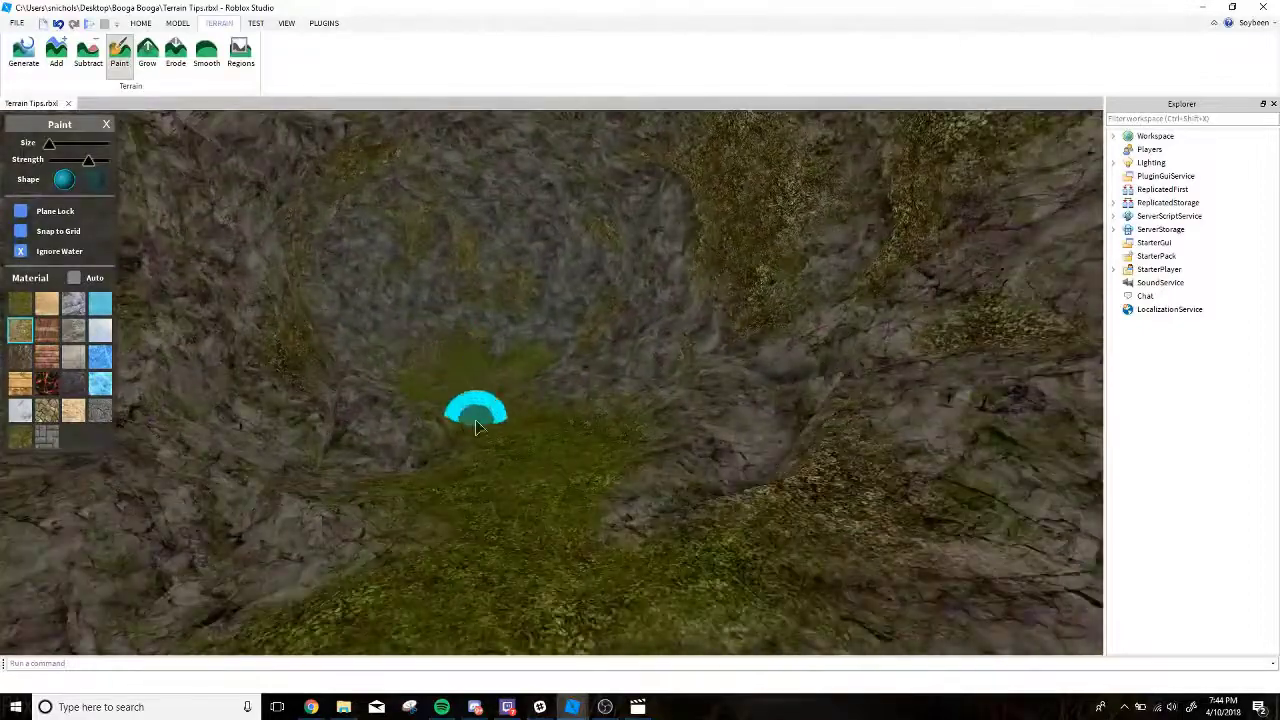
pyautogui.press('s')
# Switch the paint material to water with Ignore Water off and paint small water patches near the mountain's peak.
pyautogui.press('s')
pyautogui.moveTo(480, 482); pyautogui.dragTo(480, 482, button='right')
pyautogui.moveTo(545, 441); pyautogui.dragTo(546, 442, button='right')
pyautogui.press('w')
pyautogui.moveTo(272, 250); pyautogui.dragTo(272, 250, button='right')
pyautogui.moveTo(351, 208); pyautogui.dragTo(351, 208, button='right')
pyautogui.press('w')
pyautogui.click(100, 303)
pyautogui.moveTo(316, 256); pyautogui.dragTo(381, 253, button='right')
pyautogui.press('s')
pyautogui.press('s')
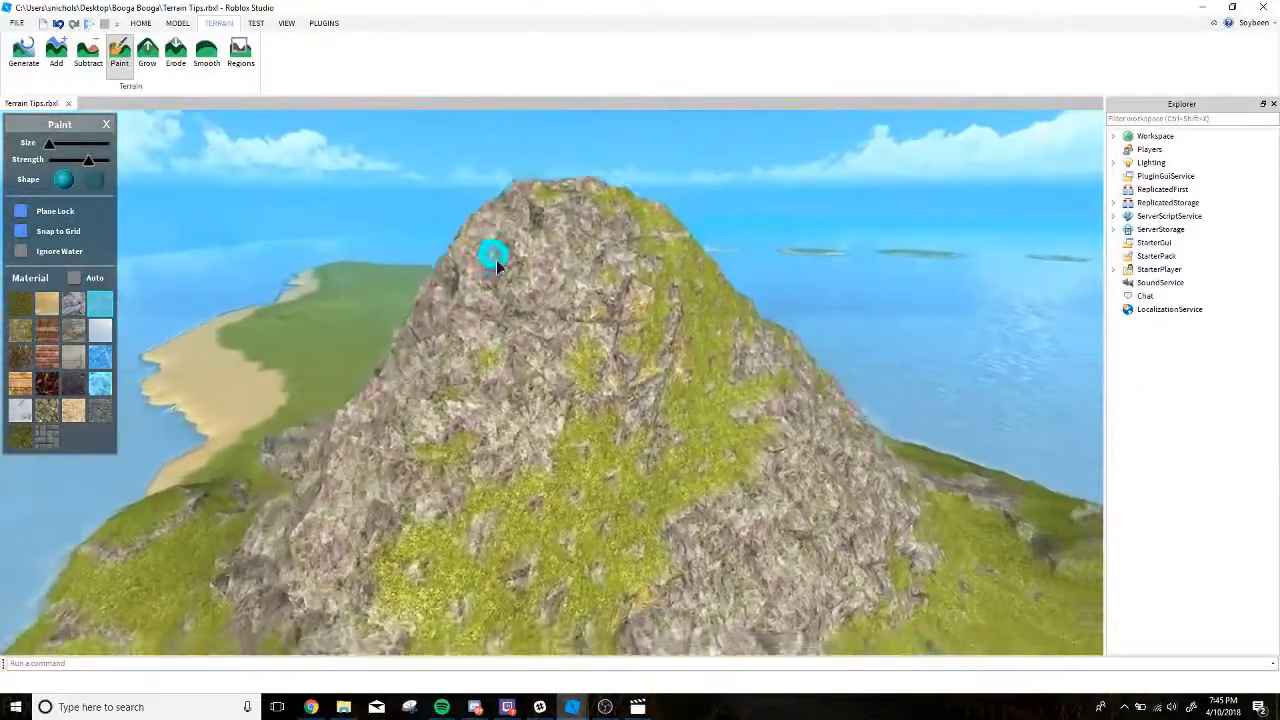
pyautogui.moveTo(480, 276); pyautogui.dragTo(480, 276, button='right')
pyautogui.press('w')
pyautogui.press('s')
pyautogui.press('s')
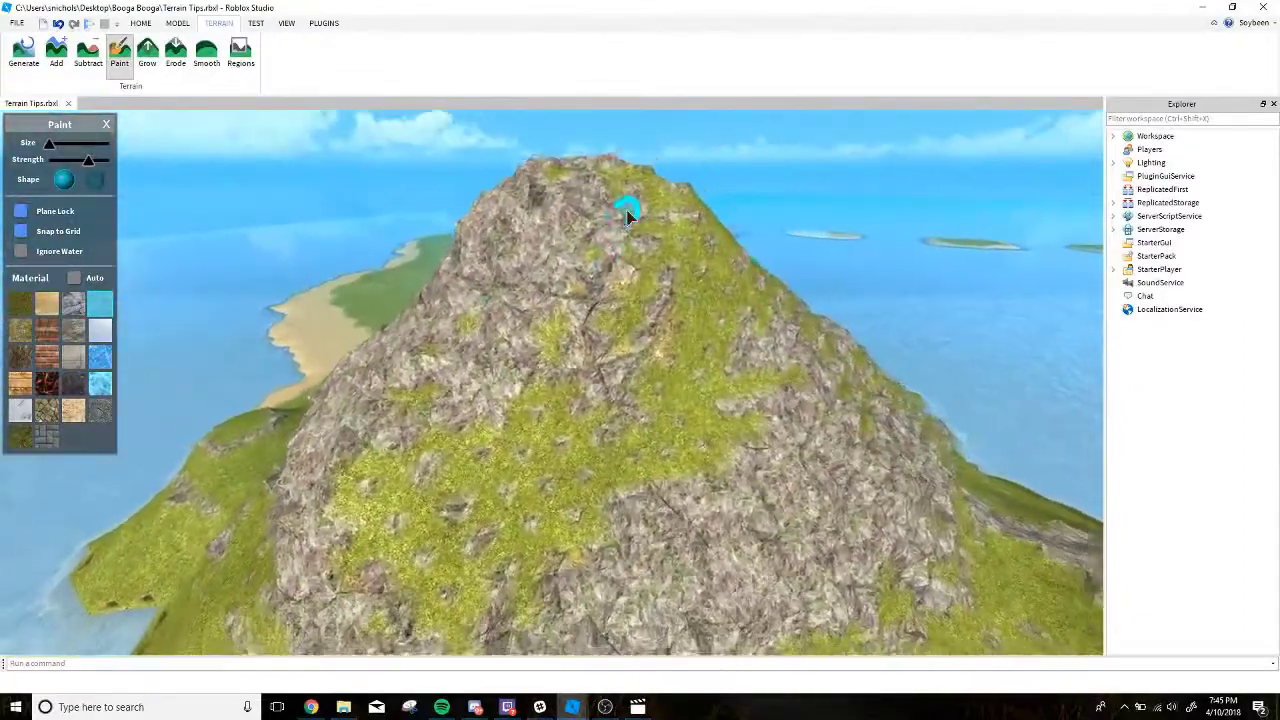
pyautogui.press('d')
pyautogui.press('s')
pyautogui.press('a')
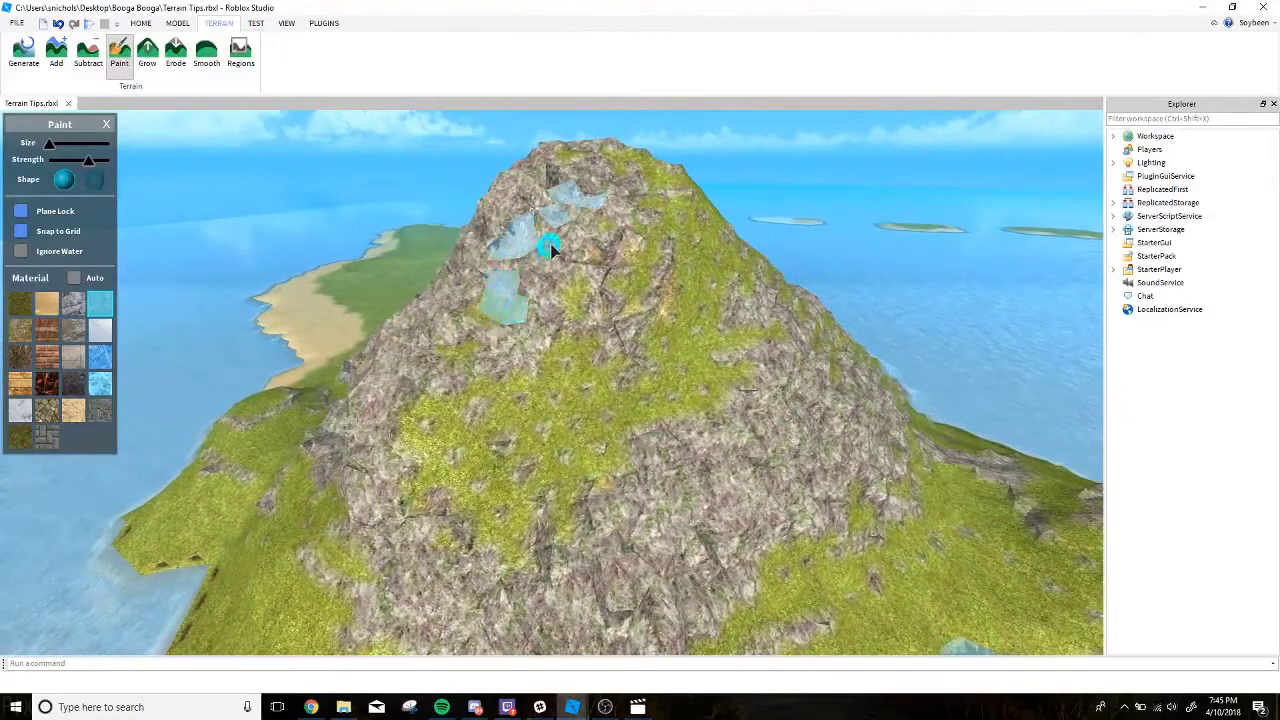
# Enlarge the brush slightly and paint a continuous waterfall from below the peak down the slope to the sea.
pyautogui.press('s')
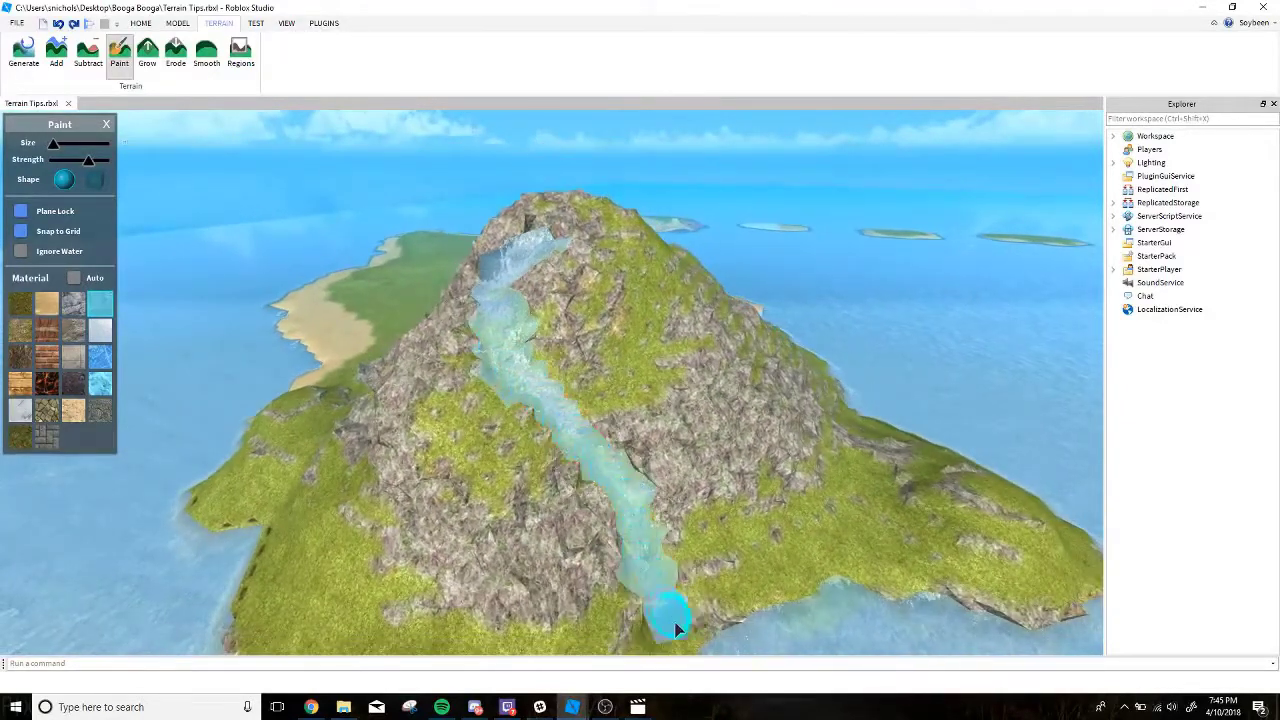
pyautogui.press('s')
pyautogui.moveTo(771, 627); pyautogui.dragTo(771, 627, button='right')
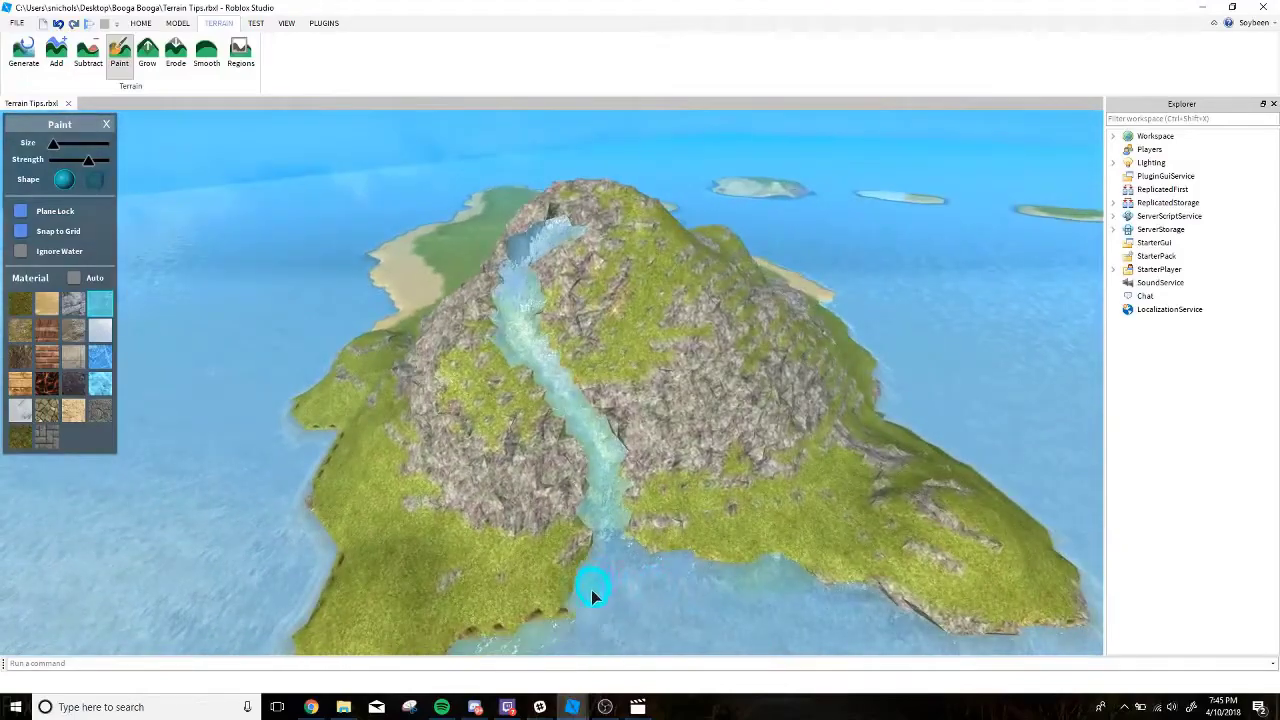
# Paint a second water branch from the upper waterfall down the other face of the mountain to its grassy base.
pyautogui.press('a')
pyautogui.press('a')
pyautogui.press('w')
pyautogui.moveTo(526, 498); pyautogui.dragTo(526, 496, button='right')
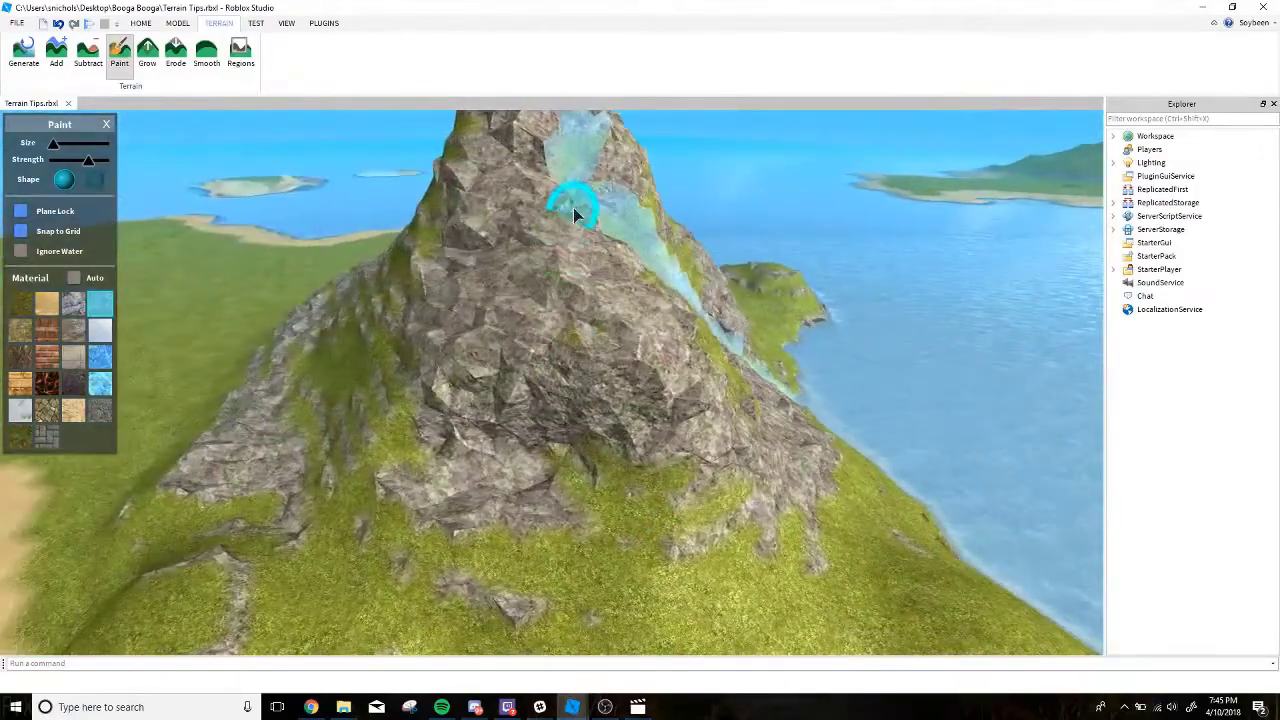
pyautogui.press('s')
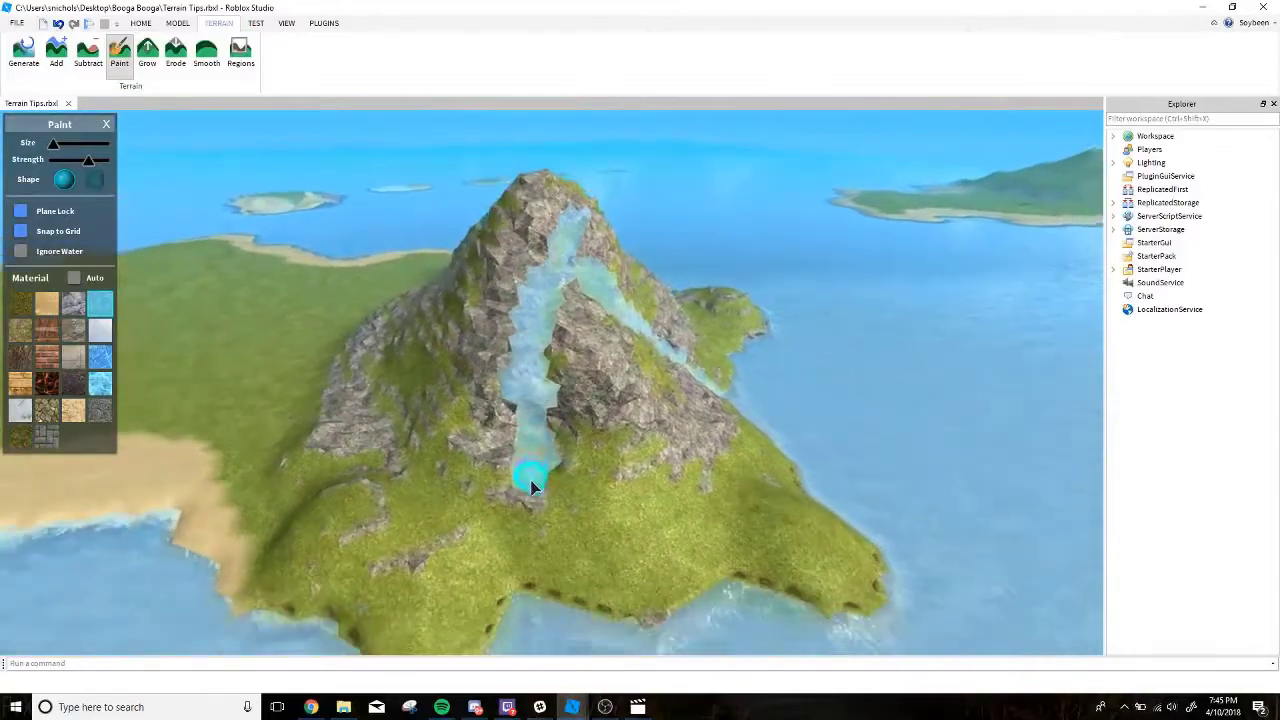
pyautogui.press('w')
pyautogui.moveTo(555, 573)
pyautogui.mouseDown(button='right')
pyautogui.moveTo(570, 579)
pyautogui.moveTo(546, 550)
pyautogui.moveTo(549, 522)
pyautogui.mouseUp(button='right')
# Examine the branching waterfalls from several sides of the mountain.
pyautogui.press('e')
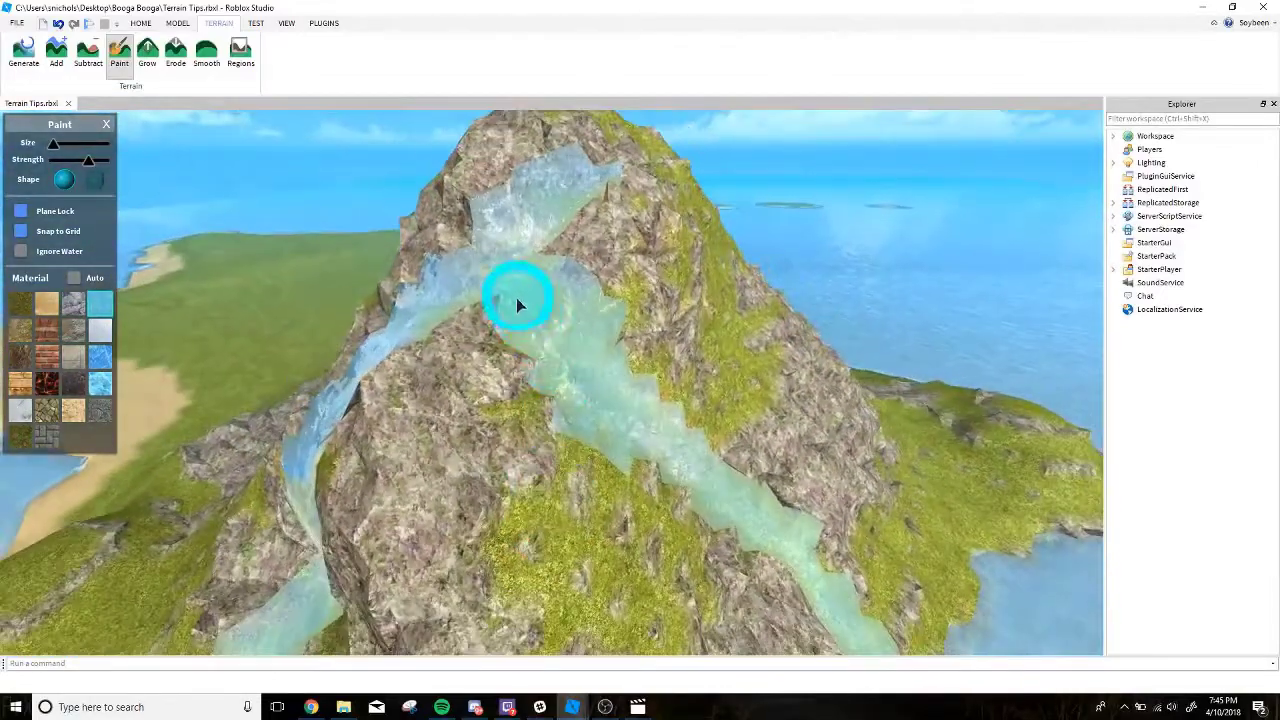
pyautogui.moveTo(516, 300); pyautogui.dragTo(496, 280)
pyautogui.press('w')
pyautogui.press('s')
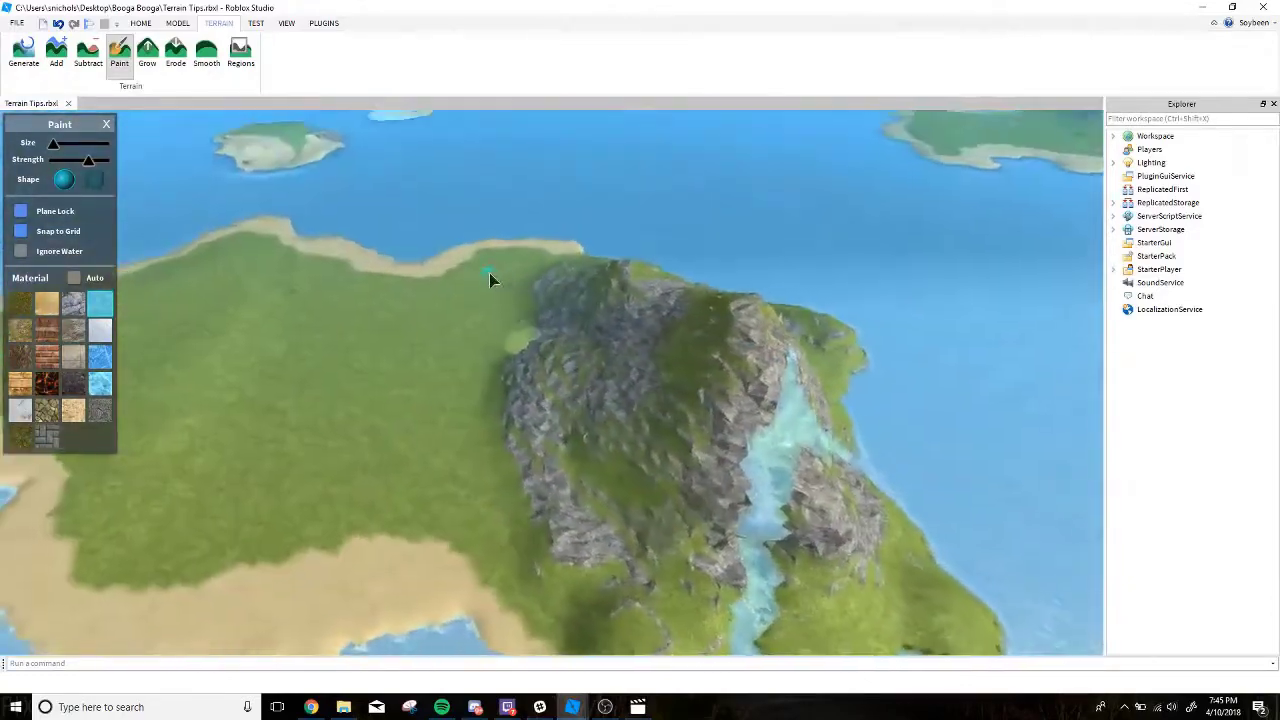
pyautogui.press('w')
pyautogui.moveTo(490, 273); pyautogui.dragTo(482, 265, button='right')
pyautogui.press('w')
pyautogui.press('w')
# Erode a river channel from the sea through the sandy beach into the grass, using a larger Erode brush.
pyautogui.click(175, 52)
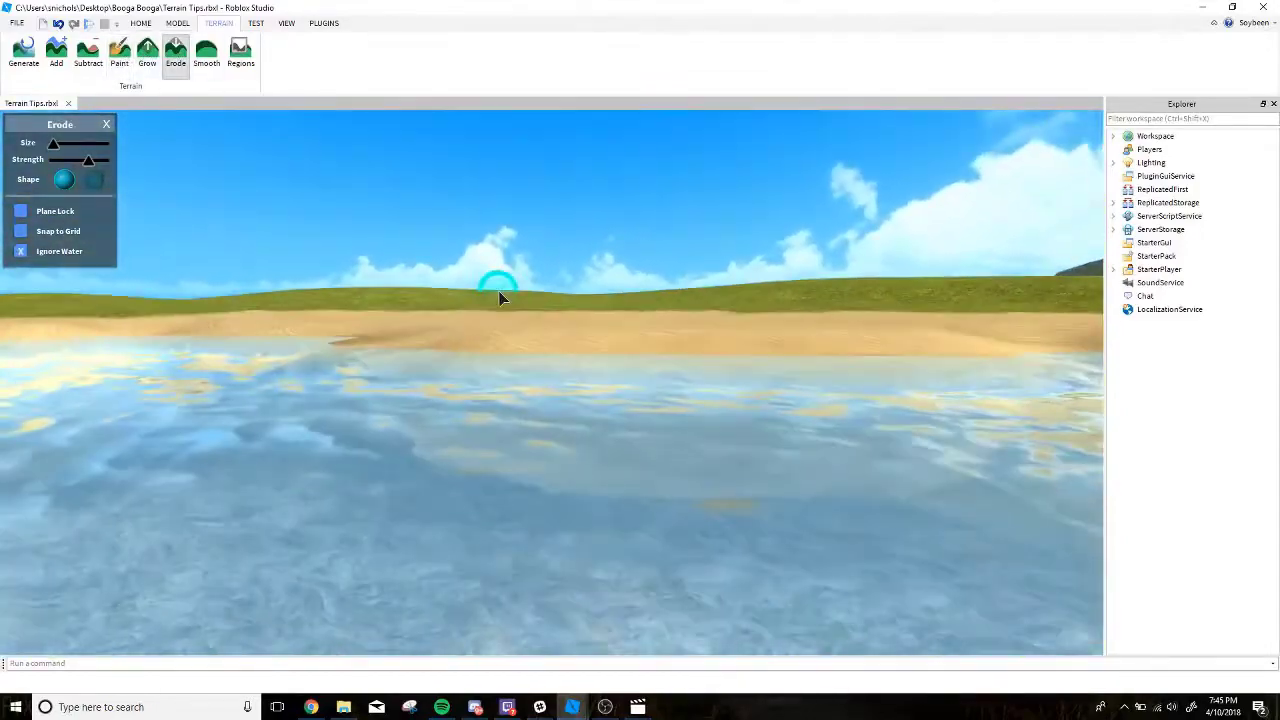
pyautogui.press('w')
pyautogui.keyDown('shift'); pyautogui.scroll(4, 572, 431); pyautogui.keyUp('shift')
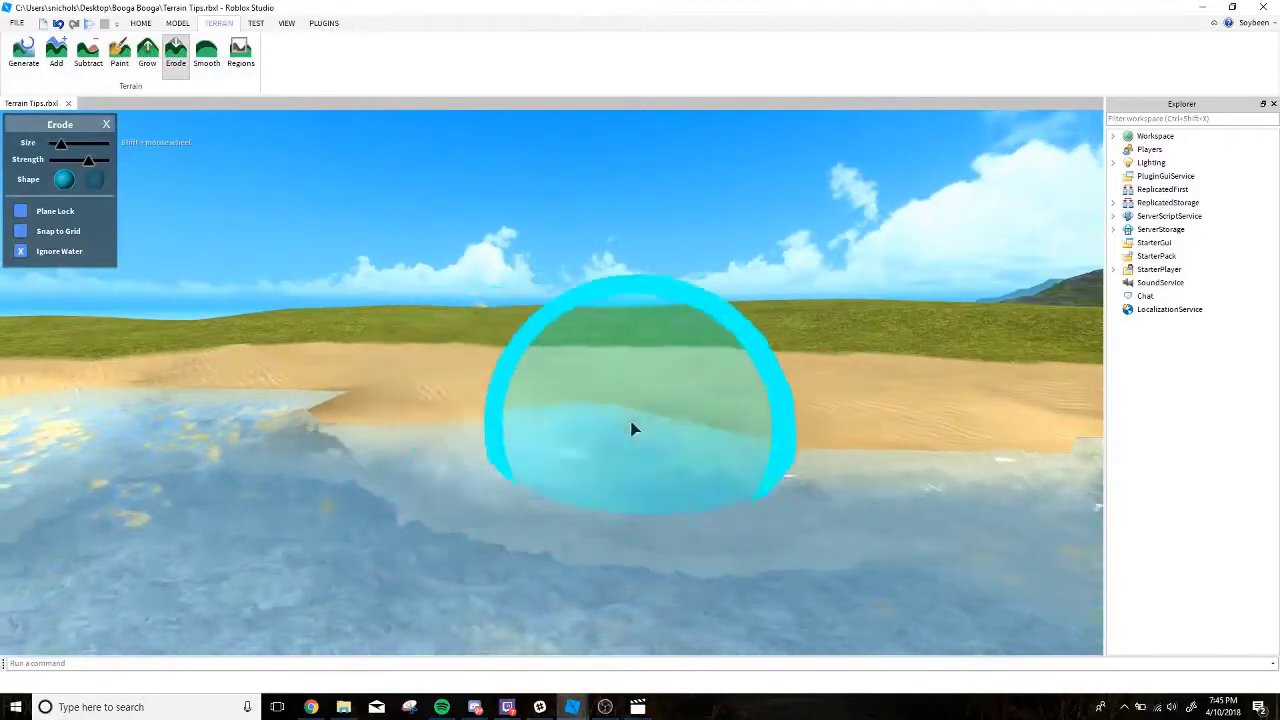
pyautogui.press('w')
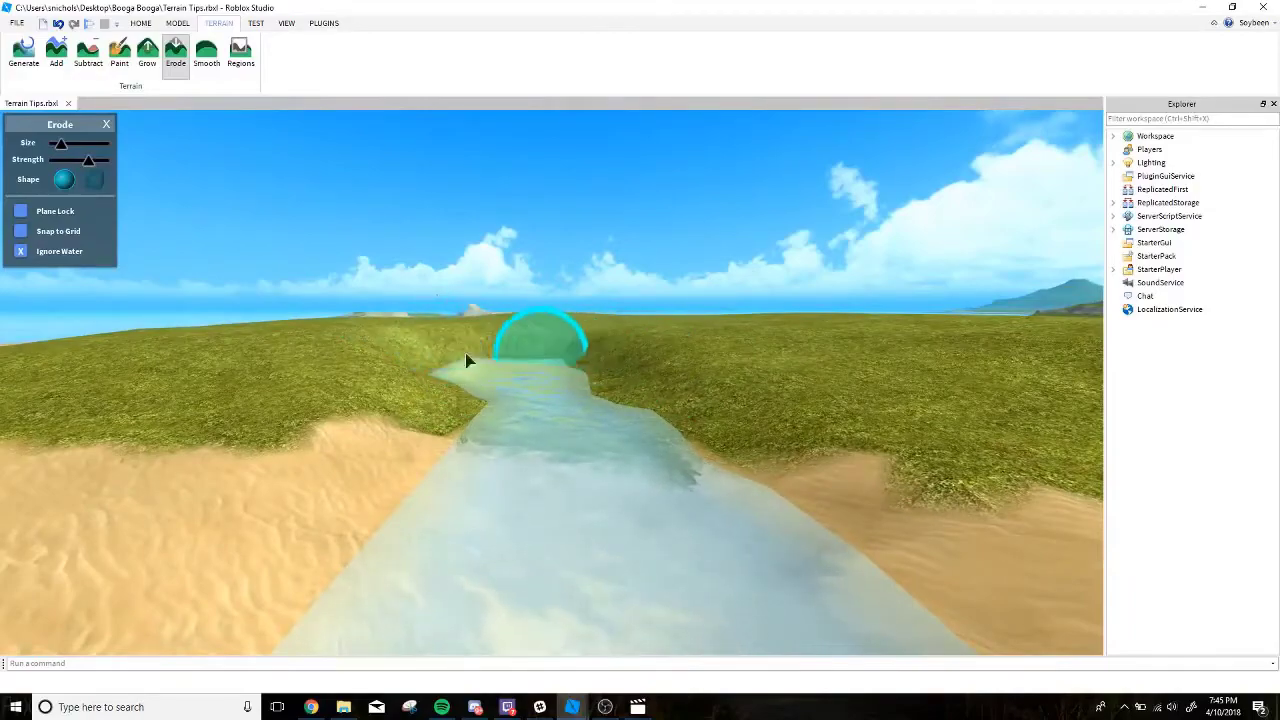
pyautogui.press('w')
pyautogui.moveTo(473, 317); pyautogui.dragTo(474, 322, button='right')
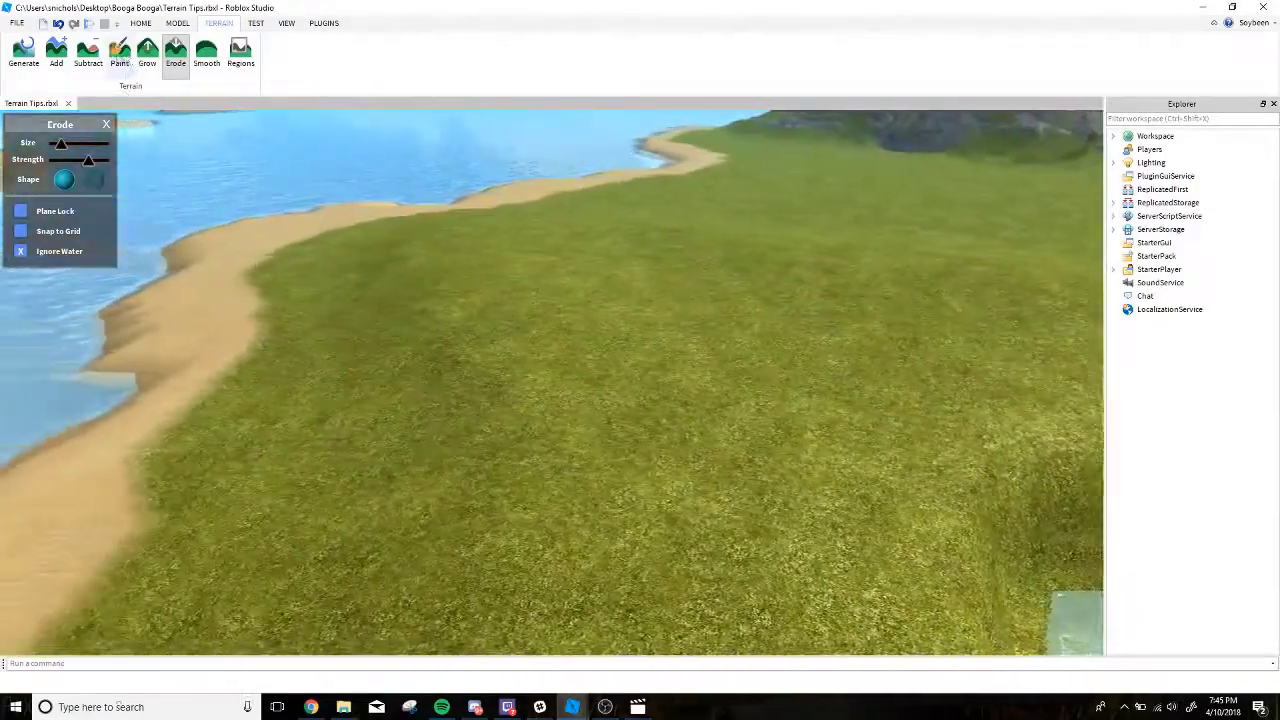
# Carve a river across the grassy land from coast to coast using Subtract with a box brush and Plane Lock on.
pyautogui.click(90, 56)
pyautogui.press('a')
pyautogui.press('w')
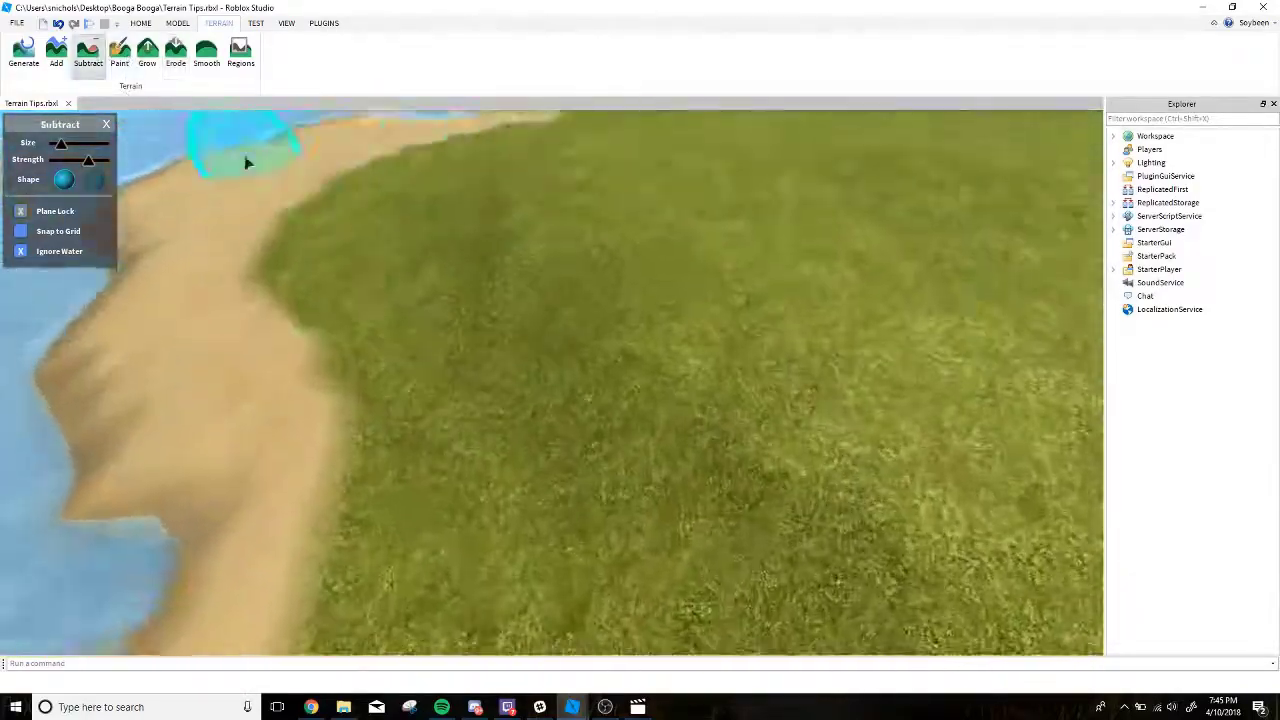
pyautogui.press('s')
pyautogui.moveTo(428, 319); pyautogui.dragTo(430, 338, button='right')
pyautogui.press('a')
pyautogui.keyDown('shift'); pyautogui.scroll(-2, 475, 334); pyautogui.keyUp('shift')
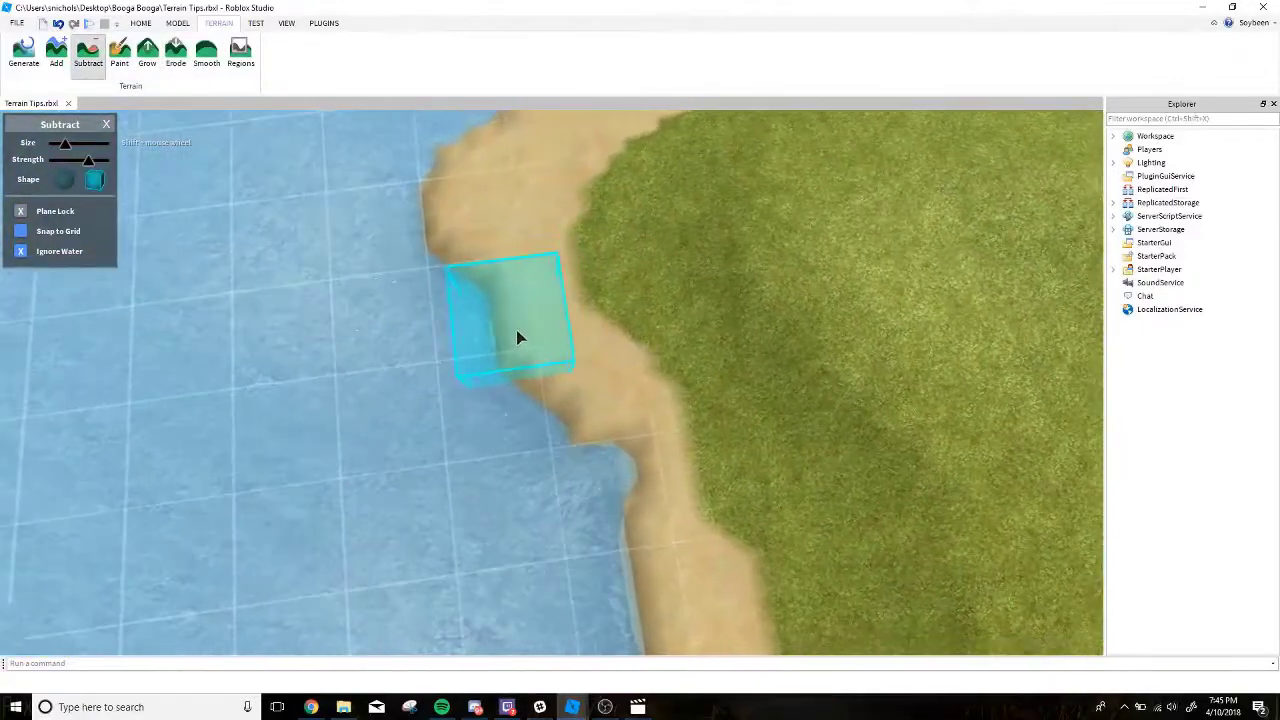
pyautogui.moveTo(548, 348); pyautogui.dragTo(613, 385)
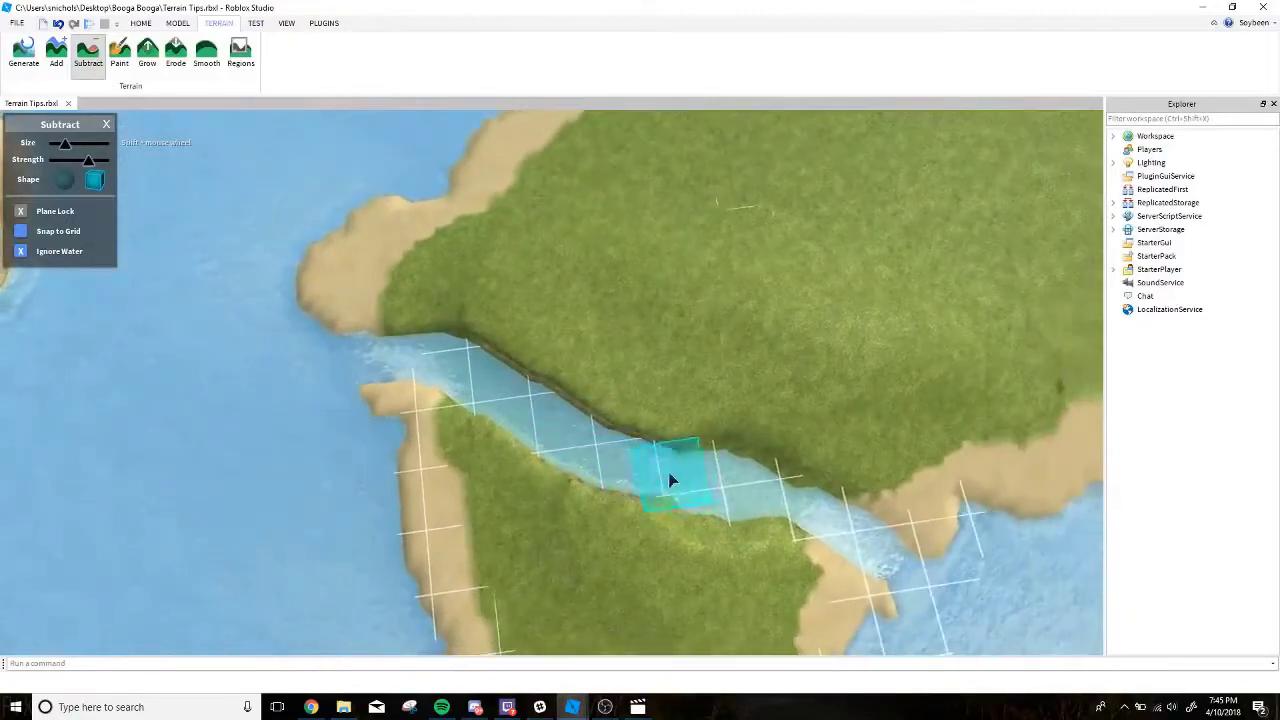
pyautogui.moveTo(694, 478); pyautogui.dragTo(692, 467, button='right')
# Erode the steep riverbank facing the mountain into a softer slope, using a larger spherical brush with Plane Lock off.
pyautogui.scroll(5, 698, 479)
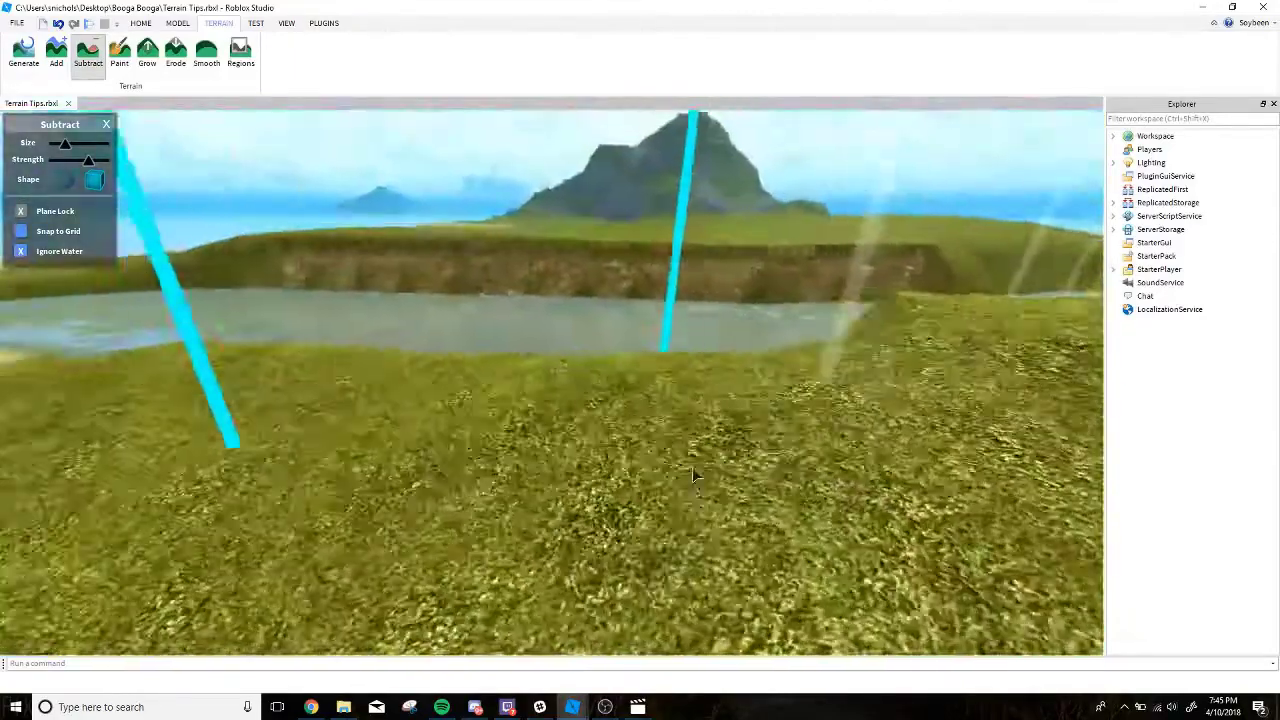
pyautogui.press('w')
pyautogui.click(174, 56)
pyautogui.press('w')
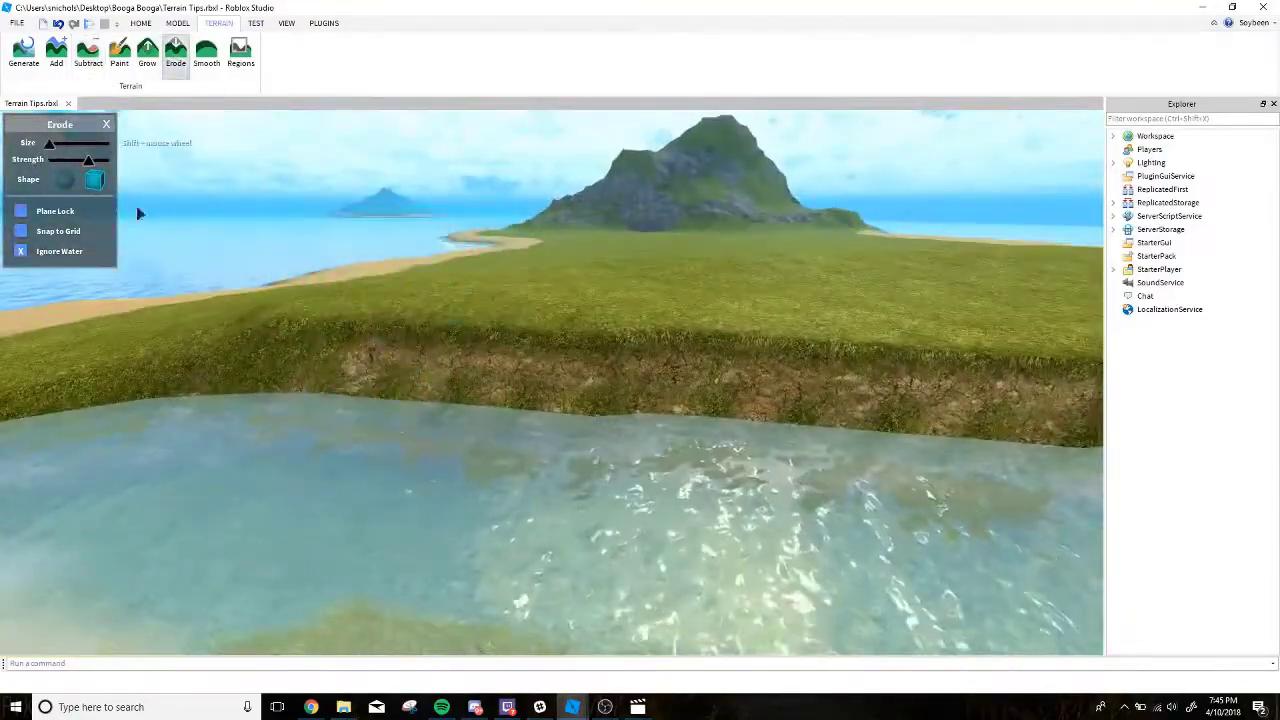
pyautogui.moveTo(346, 322); pyautogui.dragTo(348, 325, button='right')
pyautogui.press('s')
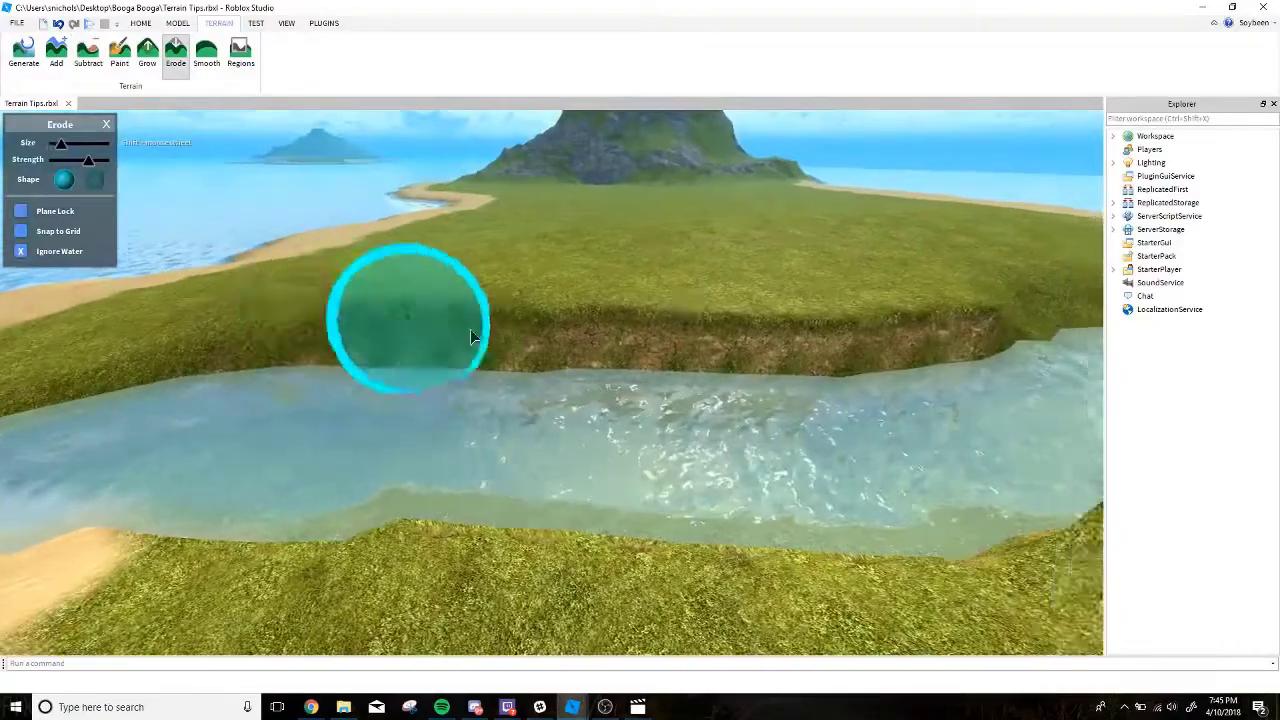
pyautogui.moveTo(471, 331); pyautogui.dragTo(545, 318)
# Continue eroding the rest of the riverbank along the channel to remove its straight, steep edges.
pyautogui.press('d')
pyautogui.press('d')
pyautogui.moveTo(450, 307)
pyautogui.mouseDown()
pyautogui.moveTo(492, 286)
pyautogui.moveTo(416, 311)
pyautogui.moveTo(516, 337)
pyautogui.mouseUp()
pyautogui.press('a')
pyautogui.moveTo(237, 338); pyautogui.dragTo(392, 340, button='right')
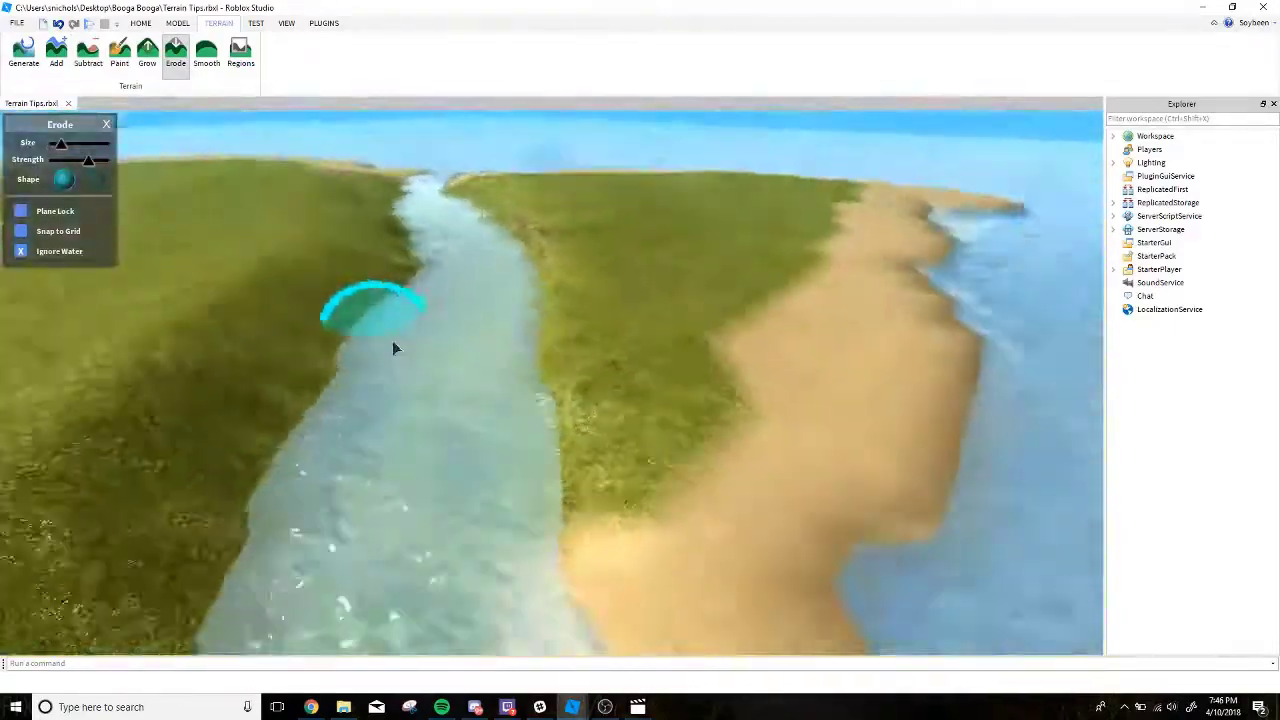
pyautogui.press('a')
pyautogui.moveTo(674, 371); pyautogui.dragTo(603, 300)
pyautogui.moveTo(340, 430)
pyautogui.mouseDown(button='right')
pyautogui.moveTo(466, 216)
pyautogui.moveTo(420, 212)
pyautogui.mouseUp(button='right')
pyautogui.press('a')
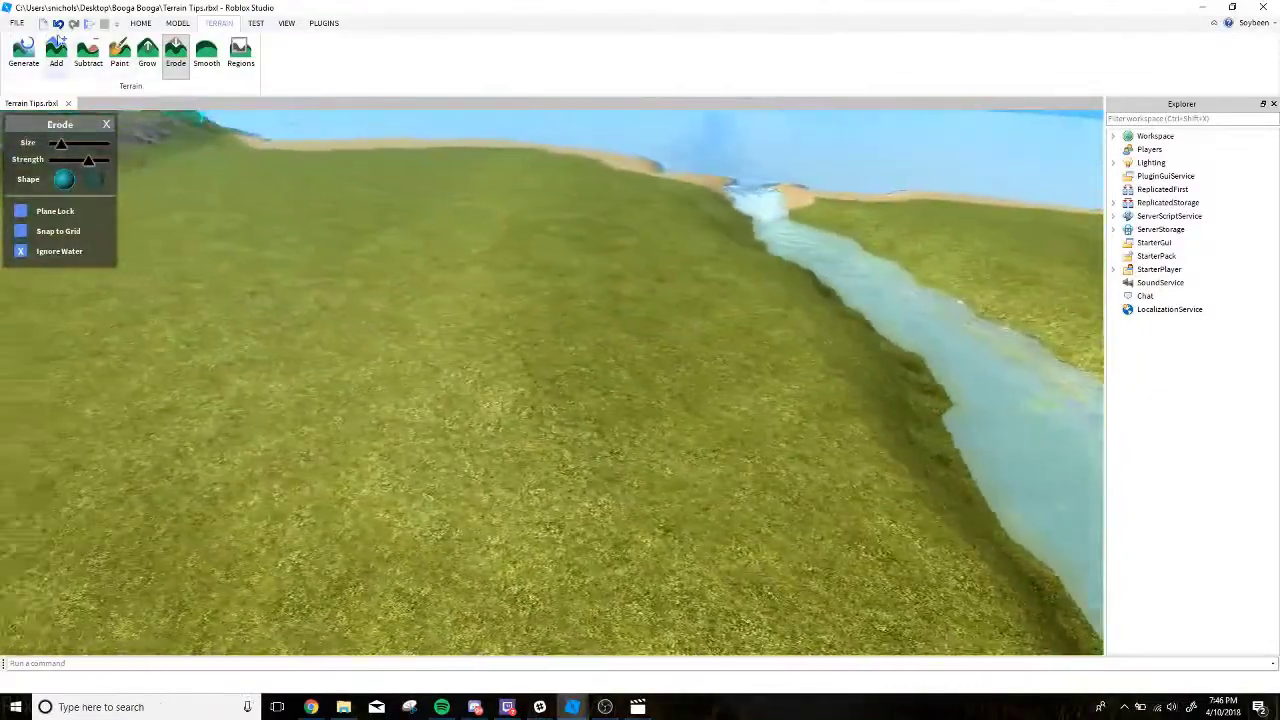
# Carve a flat sunken basin into the grass near the beach using Subtract with a larger box brush and Plane Lock on.
pyautogui.moveTo(358, 180); pyautogui.dragTo(356, 180, button='right')
pyautogui.click(21, 211)
pyautogui.click(95, 180)
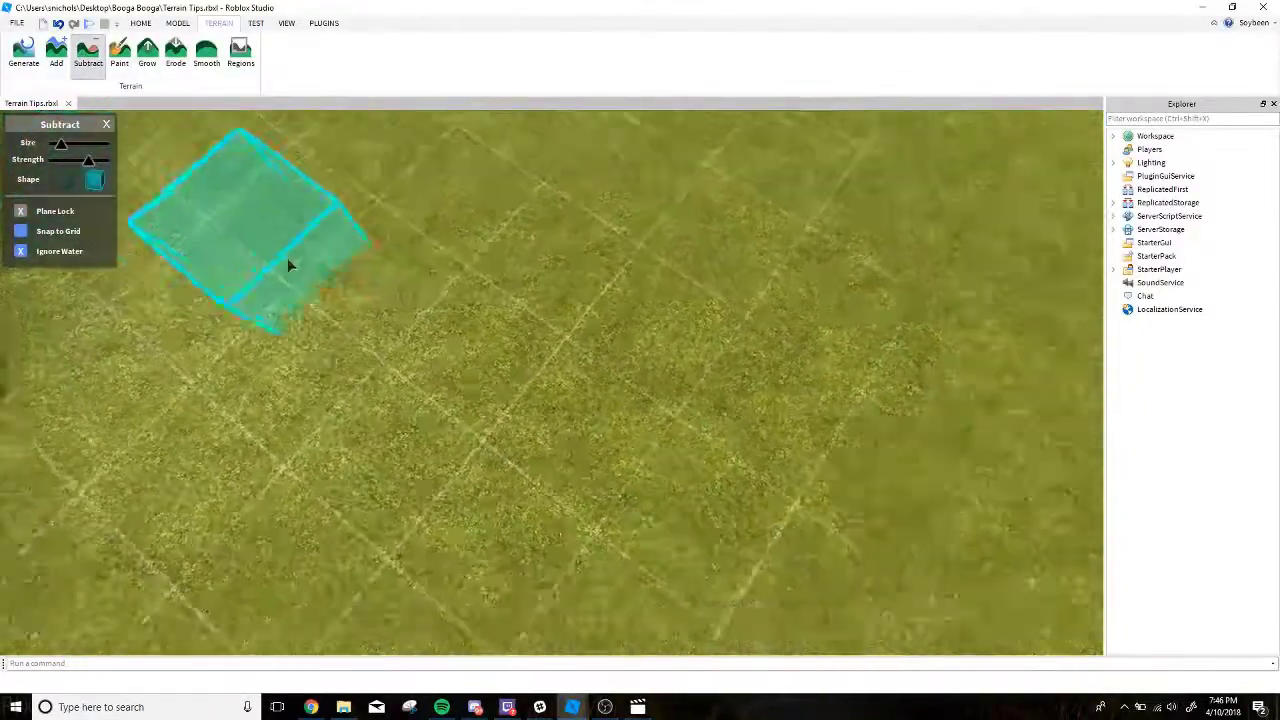
pyautogui.moveTo(286, 264); pyautogui.dragTo(434, 293, button='right')
pyautogui.keyDown('shift'); pyautogui.scroll(4, 434, 293); pyautogui.keyUp('shift')
pyautogui.scroll(-3, 447, 345)
pyautogui.moveTo(570, 415)
pyautogui.mouseDown()
pyautogui.moveTo(664, 305)
pyautogui.moveTo(531, 270)
pyautogui.moveTo(298, 254)
pyautogui.mouseUp()
pyautogui.press('d')
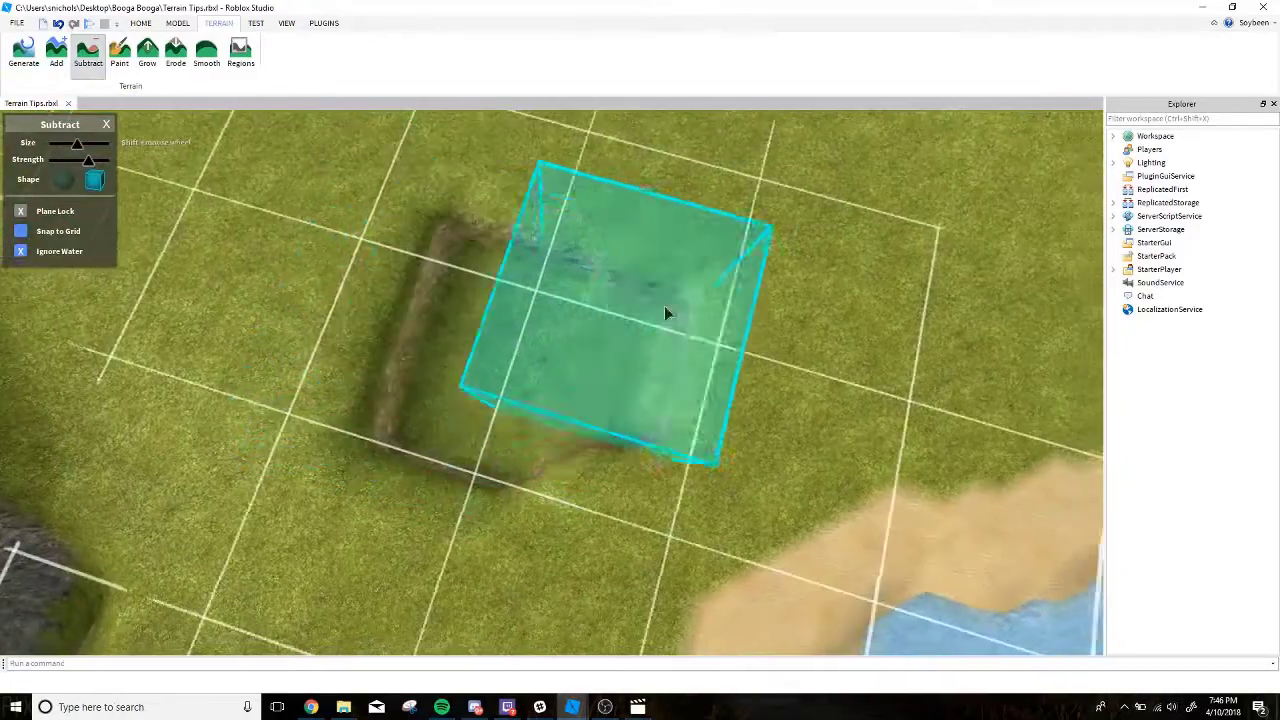
pyautogui.press('d')
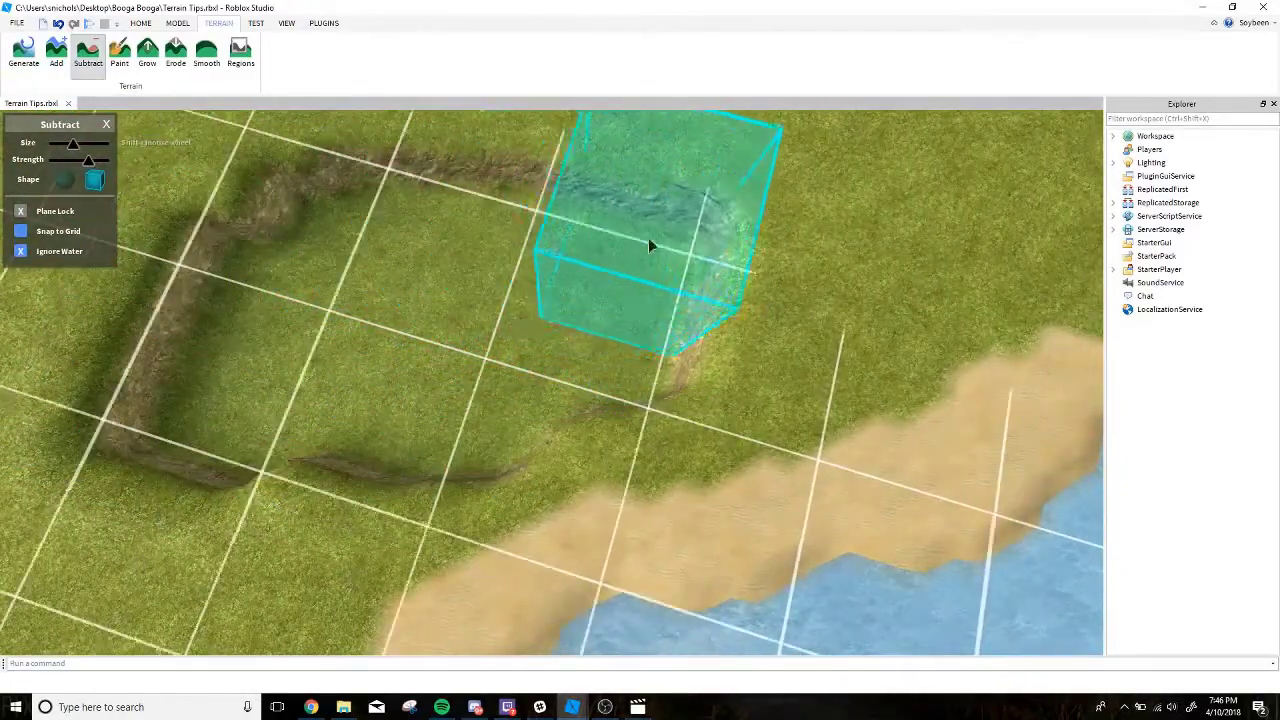
pyautogui.moveTo(540, 222)
pyautogui.mouseDown(button='right')
pyautogui.moveTo(490, 246)
pyautogui.moveTo(166, 122)
pyautogui.mouseUp(button='right')
pyautogui.press('w')
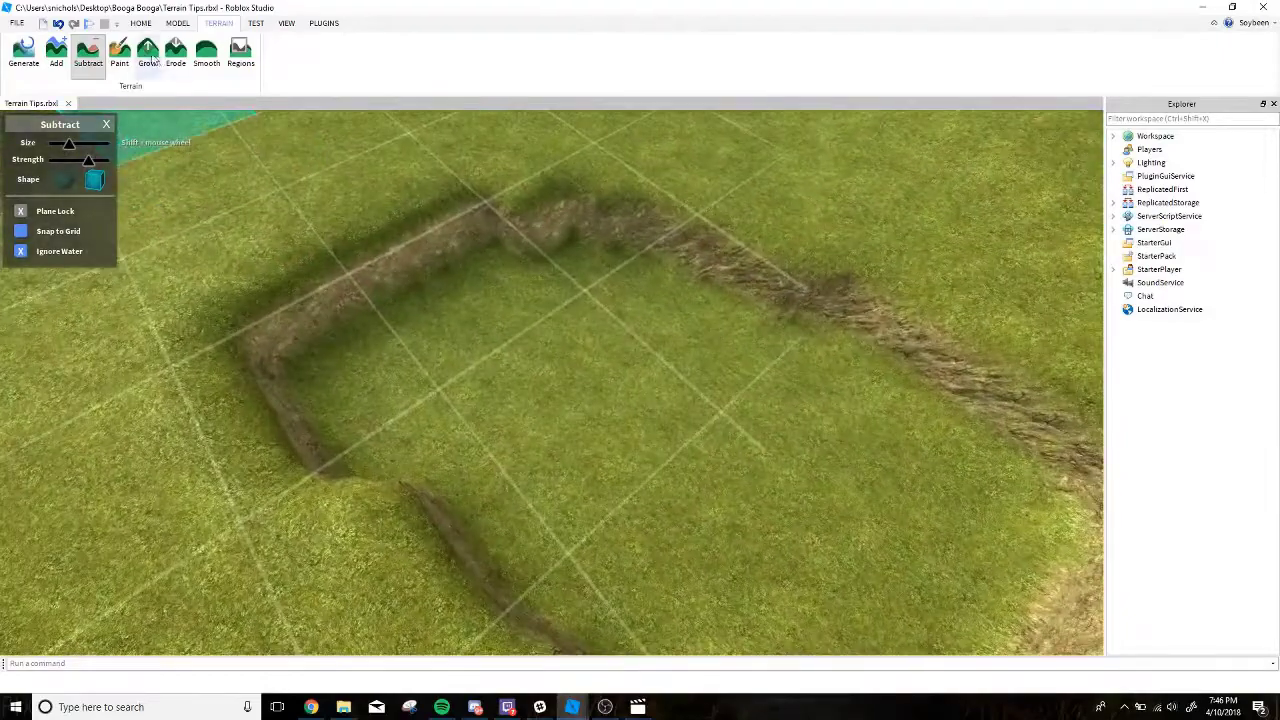
pyautogui.press('e')
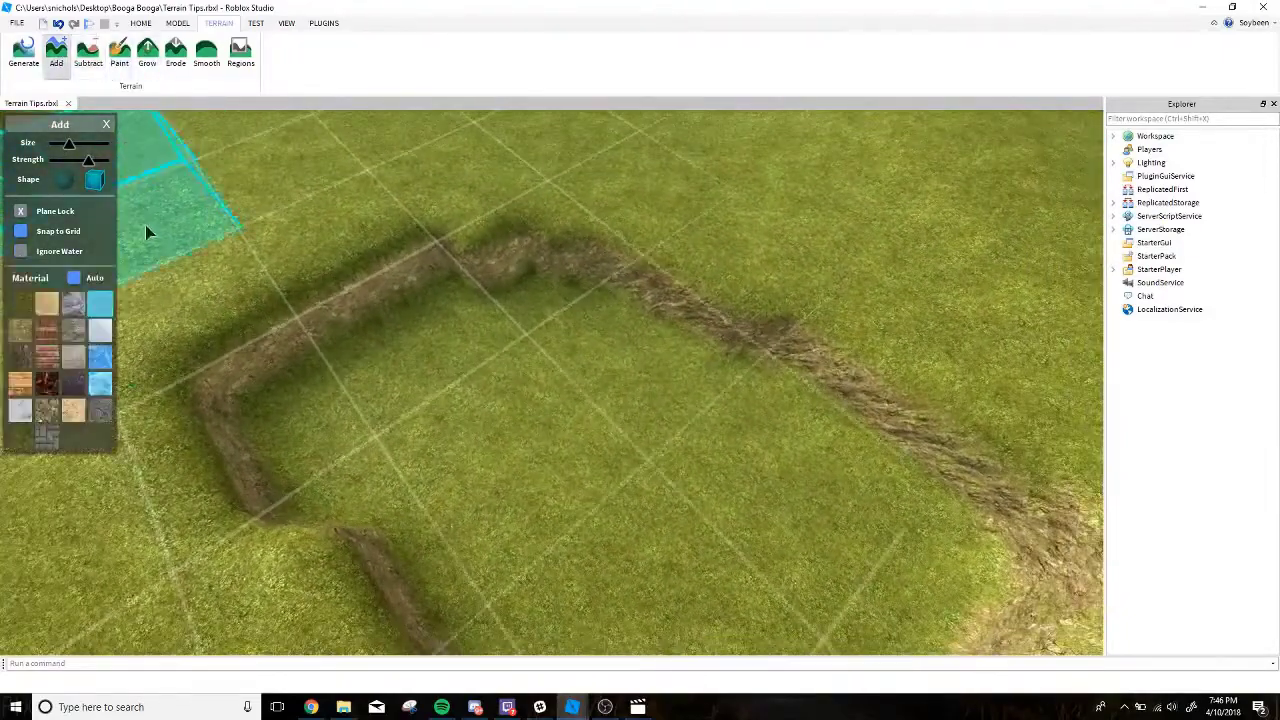
# Fill the sunken basin with Water up to its rim using Add with a box brush and Plane Lock on.
pyautogui.press('e')
pyautogui.moveTo(155, 300)
pyautogui.mouseDown(button='right')
pyautogui.moveTo(185, 334)
pyautogui.moveTo(438, 358)
pyautogui.moveTo(486, 348)
pyautogui.mouseUp(button='right')
pyautogui.moveTo(494, 342); pyautogui.dragTo(466, 315)
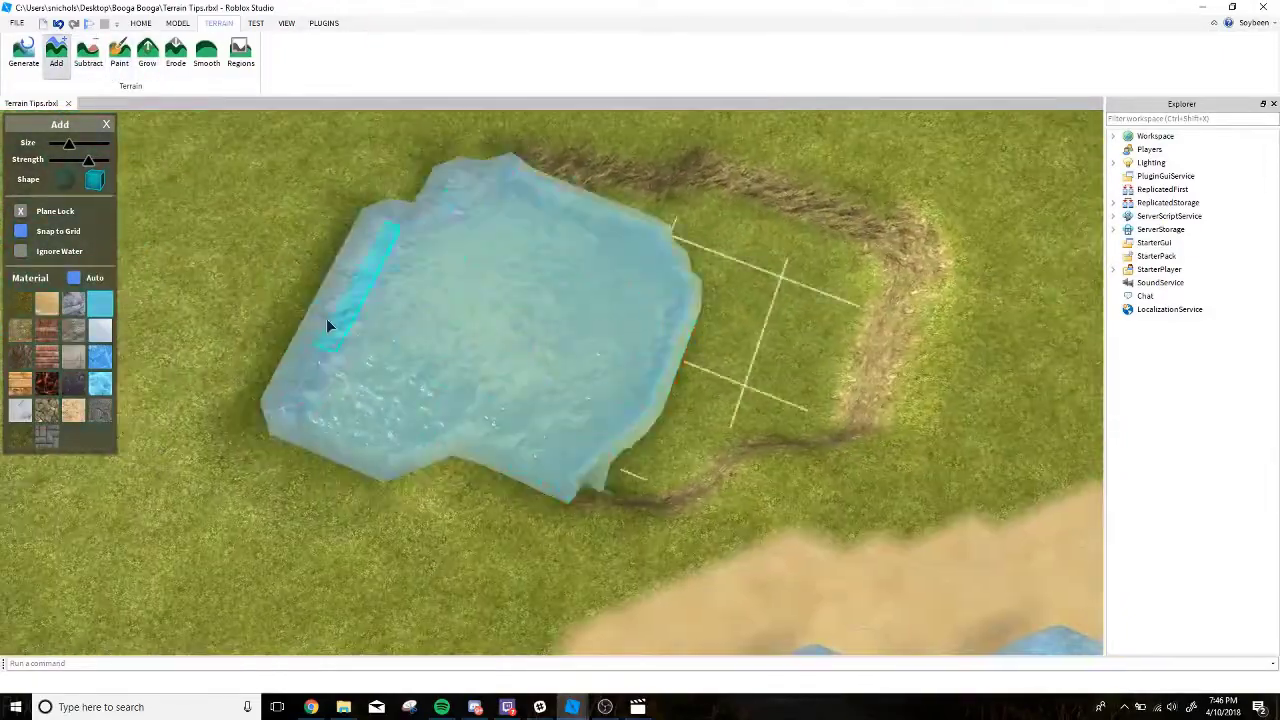
pyautogui.press('d')
pyautogui.moveTo(326, 318)
pyautogui.mouseDown()
pyautogui.moveTo(418, 311)
pyautogui.moveTo(618, 401)
pyautogui.moveTo(540, 182)
pyautogui.mouseUp()
pyautogui.press('q')
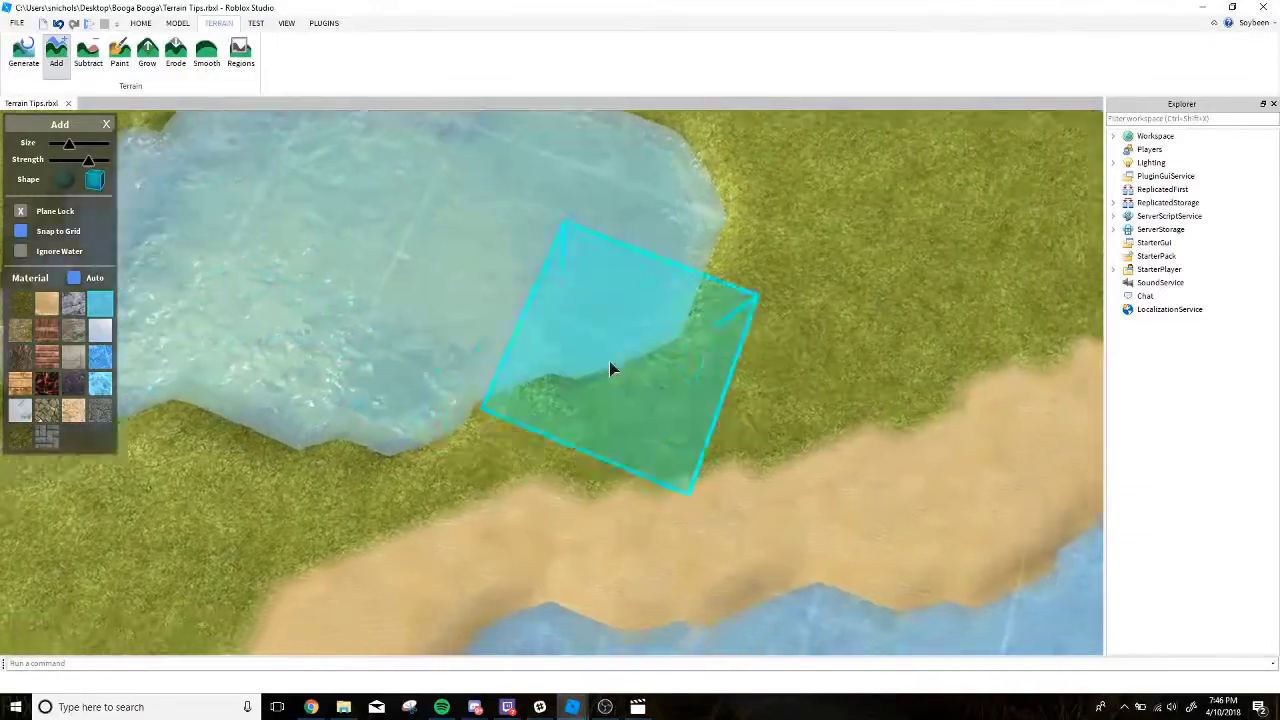
pyautogui.moveTo(609, 361)
pyautogui.mouseDown(button='right')
pyautogui.moveTo(623, 394)
pyautogui.moveTo(638, 377)
pyautogui.moveTo(624, 370)
pyautogui.mouseUp(button='right')
pyautogui.press('s')
pyautogui.press('e')
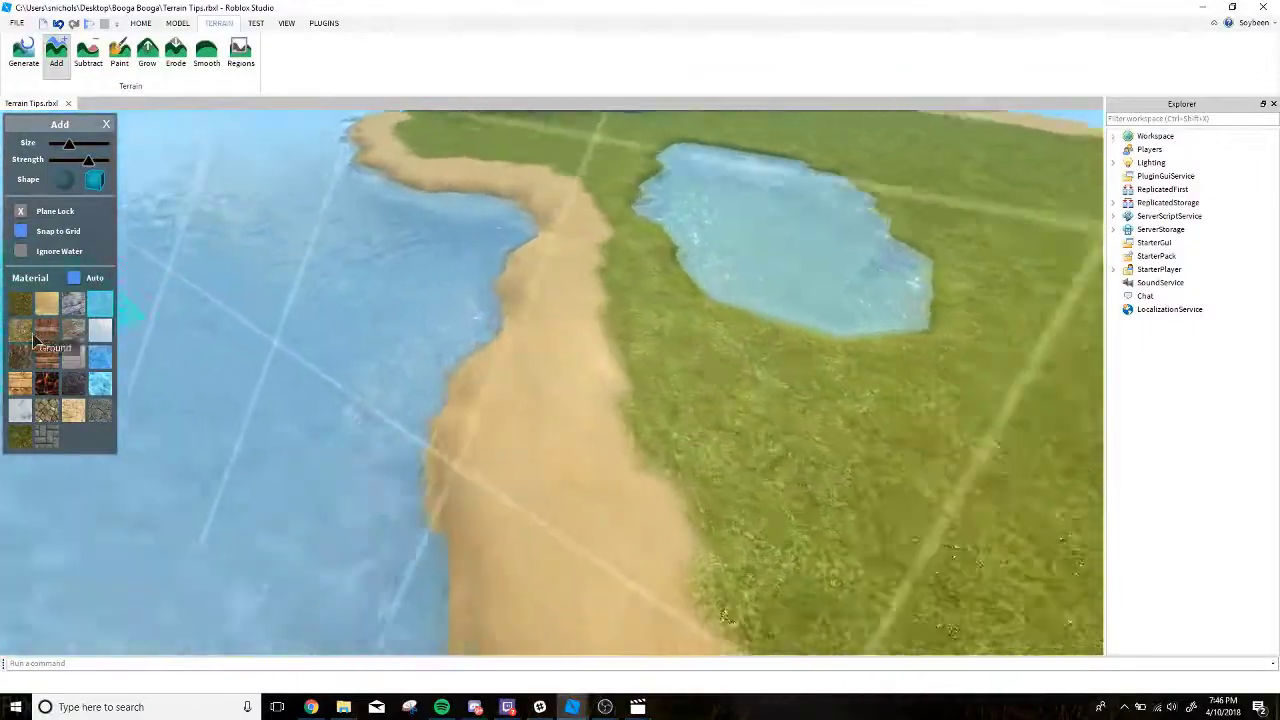
# Paint Ground patches along the grass-sand border near the lake and river, using a small spherical brush with Ignore Water on.
pyautogui.click(30, 337)
pyautogui.press('a')
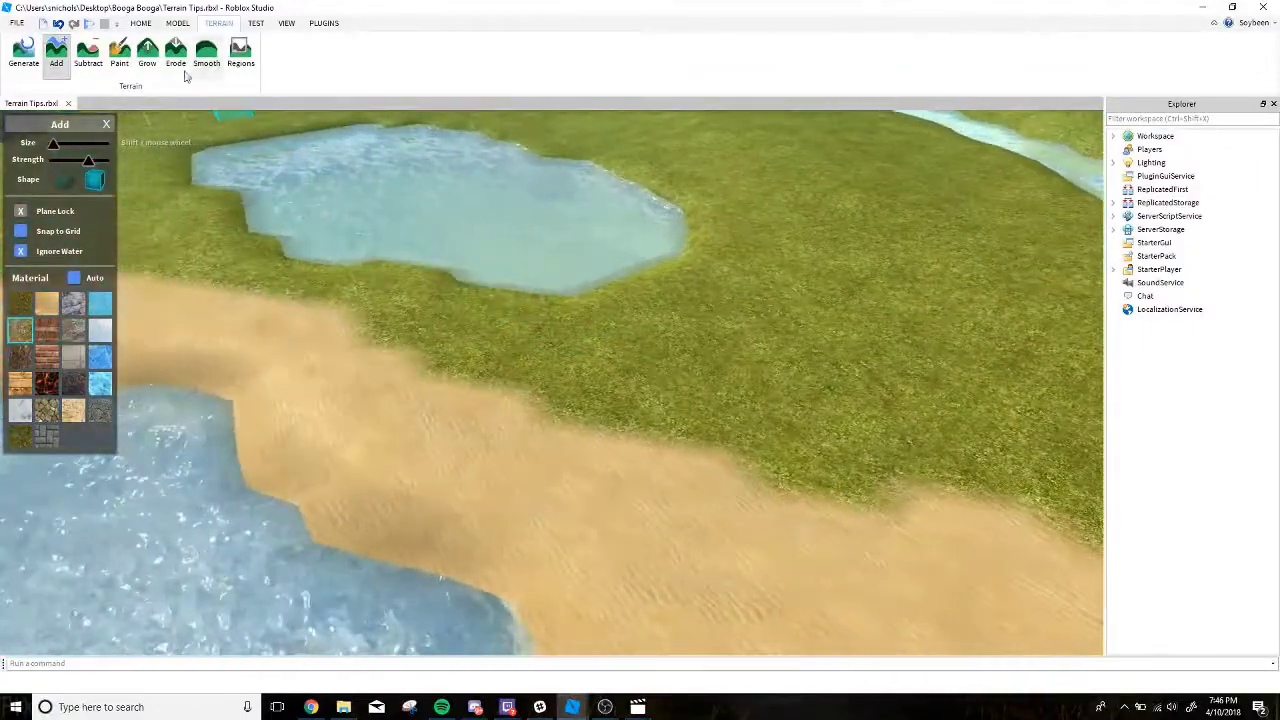
pyautogui.click(124, 58)
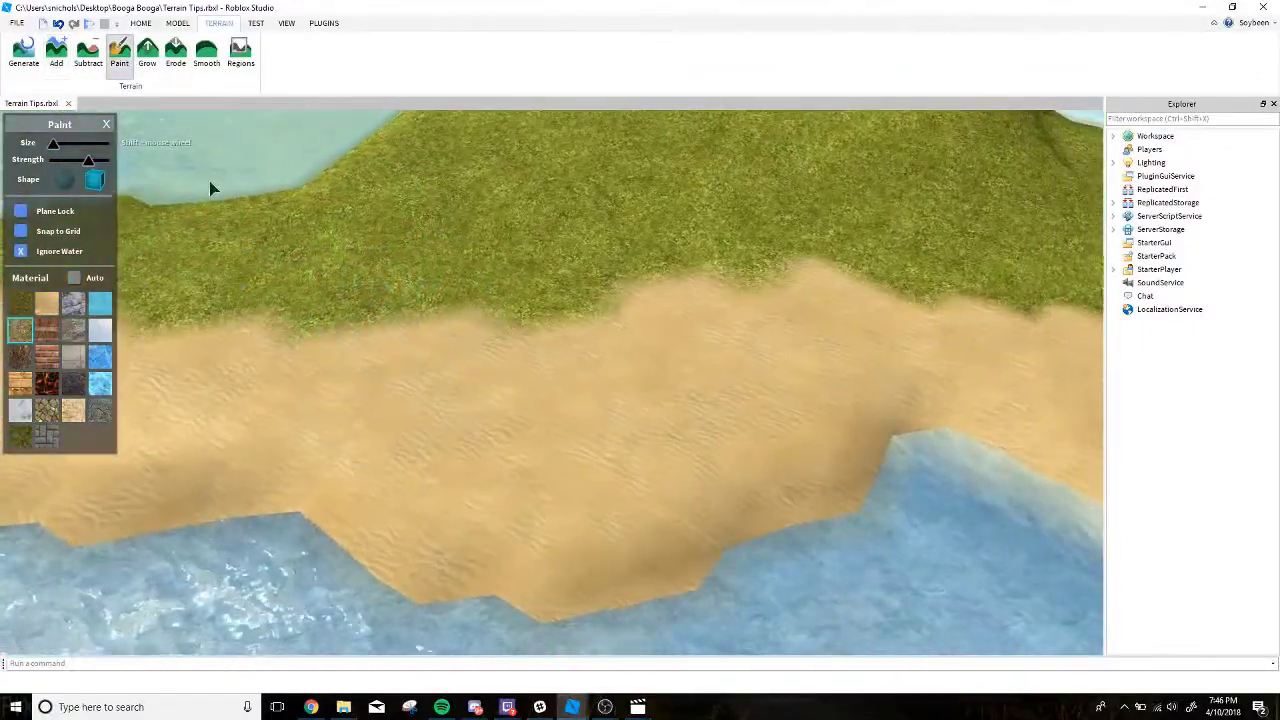
pyautogui.moveTo(209, 181); pyautogui.dragTo(83, 174, button='right')
pyautogui.moveTo(477, 332); pyautogui.dragTo(534, 378)
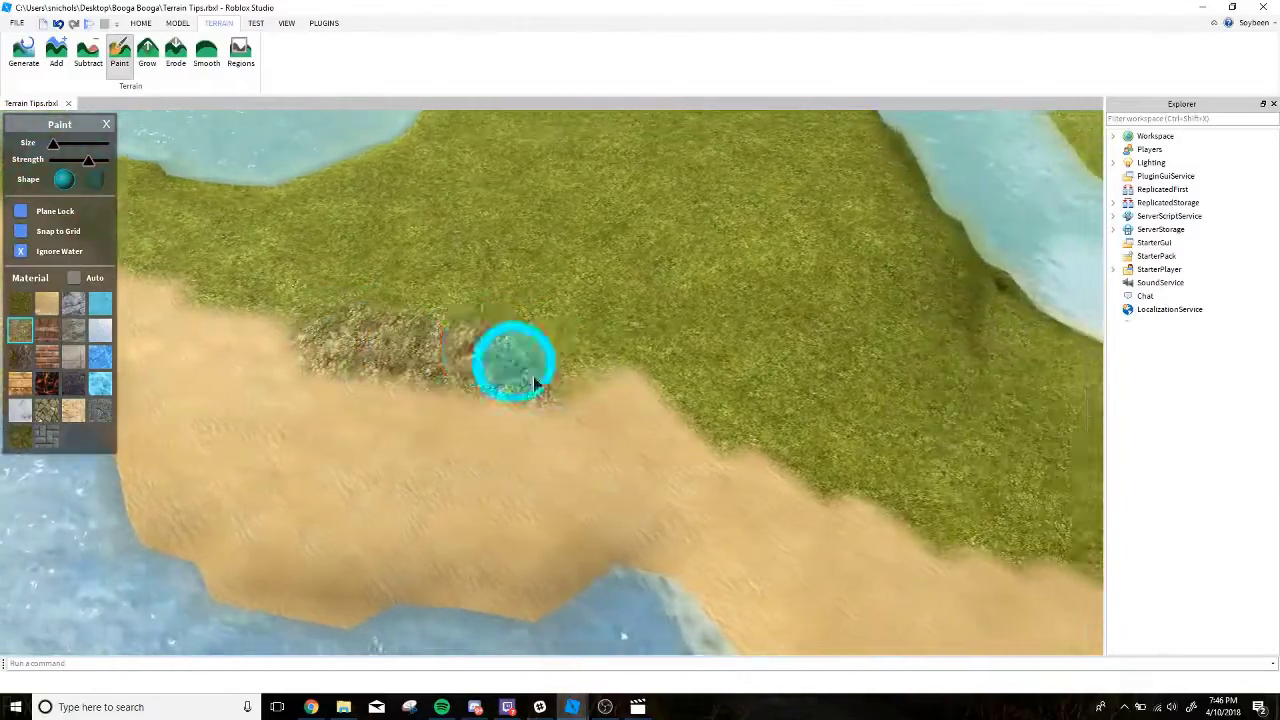
pyautogui.moveTo(534, 378)
pyautogui.mouseDown(button='right')
pyautogui.moveTo(586, 409)
pyautogui.moveTo(494, 351)
pyautogui.mouseUp(button='right')
pyautogui.moveTo(494, 351); pyautogui.dragTo(437, 414)
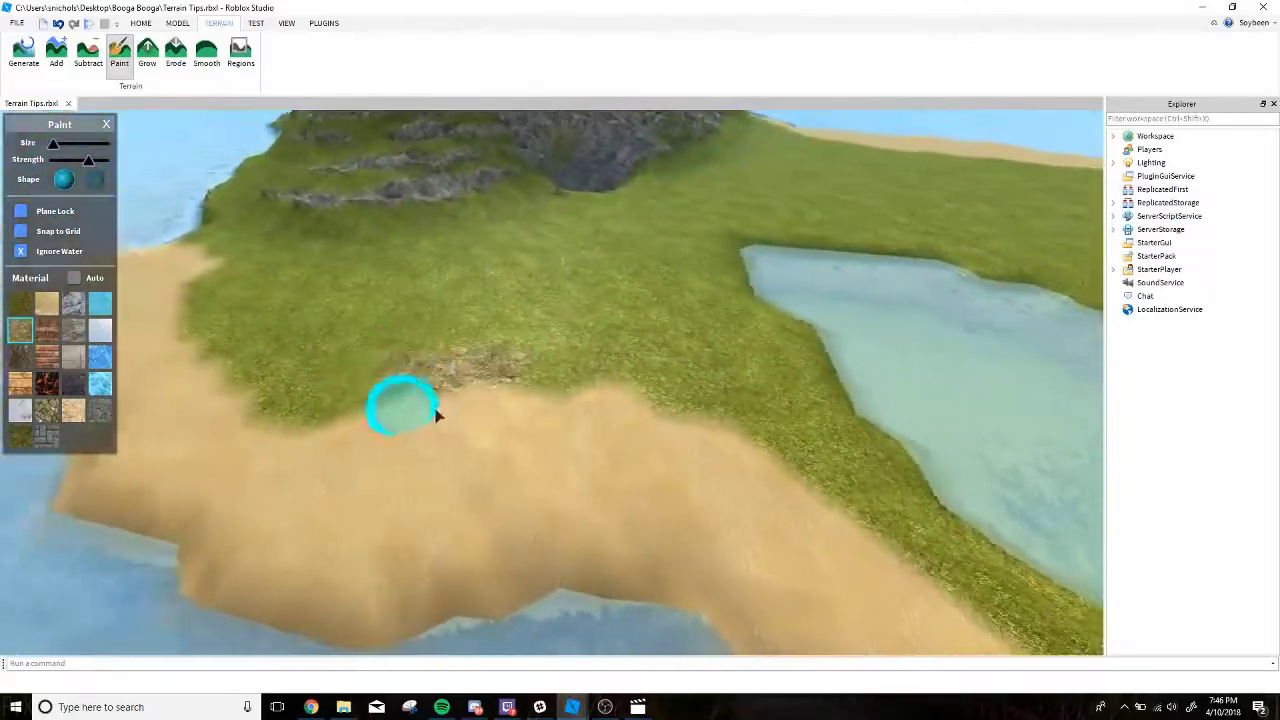
# Extend the Ground patches along the grass edge of the beach near the rocky hillside.
pyautogui.moveTo(437, 414); pyautogui.dragTo(479, 428, button='right')
pyautogui.moveTo(479, 428)
pyautogui.mouseDown()
pyautogui.moveTo(377, 420)
pyautogui.moveTo(351, 328)
pyautogui.mouseUp()
pyautogui.moveTo(474, 349)
pyautogui.mouseDown(button='right')
pyautogui.moveTo(483, 342)
pyautogui.moveTo(473, 346)
pyautogui.mouseUp(button='right')
pyautogui.moveTo(473, 346); pyautogui.dragTo(765, 439)
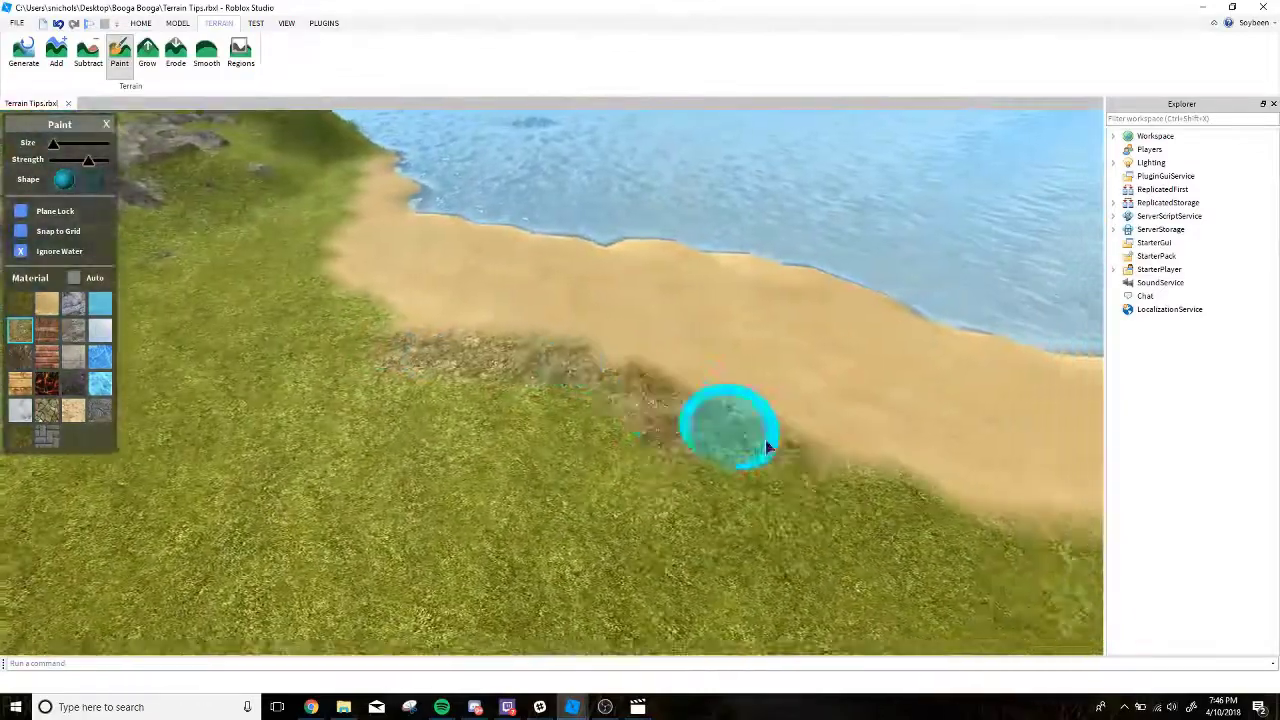
pyautogui.moveTo(765, 439); pyautogui.dragTo(760, 461, button='right')
pyautogui.click(629, 428)
pyautogui.moveTo(622, 425); pyautogui.dragTo(511, 382, button='right')
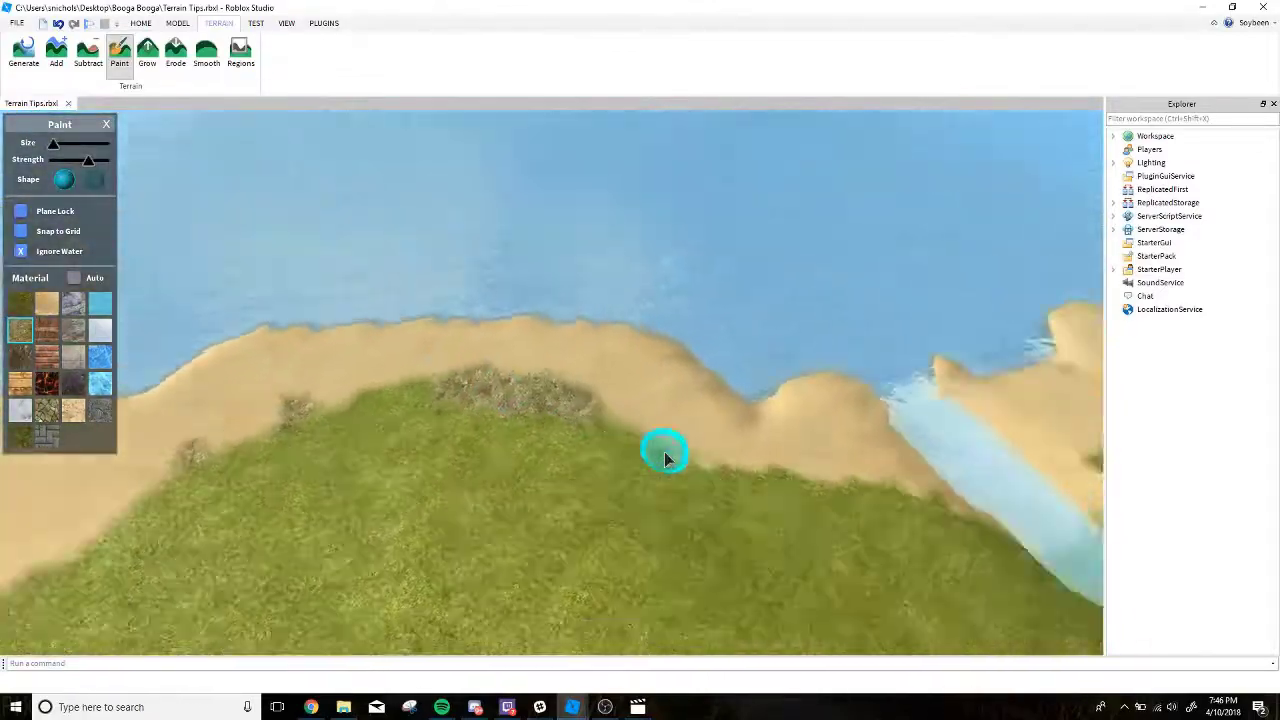
# Paint more Ground patches where grass meets sand on the land near the river mouth and around its outer point.
pyautogui.moveTo(691, 432); pyautogui.dragTo(650, 405, button='right')
pyautogui.click(723, 349)
pyautogui.moveTo(723, 349)
pyautogui.mouseDown(button='right')
pyautogui.moveTo(707, 330)
pyautogui.moveTo(537, 428)
pyautogui.mouseUp(button='right')
pyautogui.moveTo(537, 428); pyautogui.dragTo(588, 408)
pyautogui.moveTo(588, 408); pyautogui.dragTo(592, 405, button='right')
pyautogui.moveTo(592, 405); pyautogui.dragTo(600, 400)
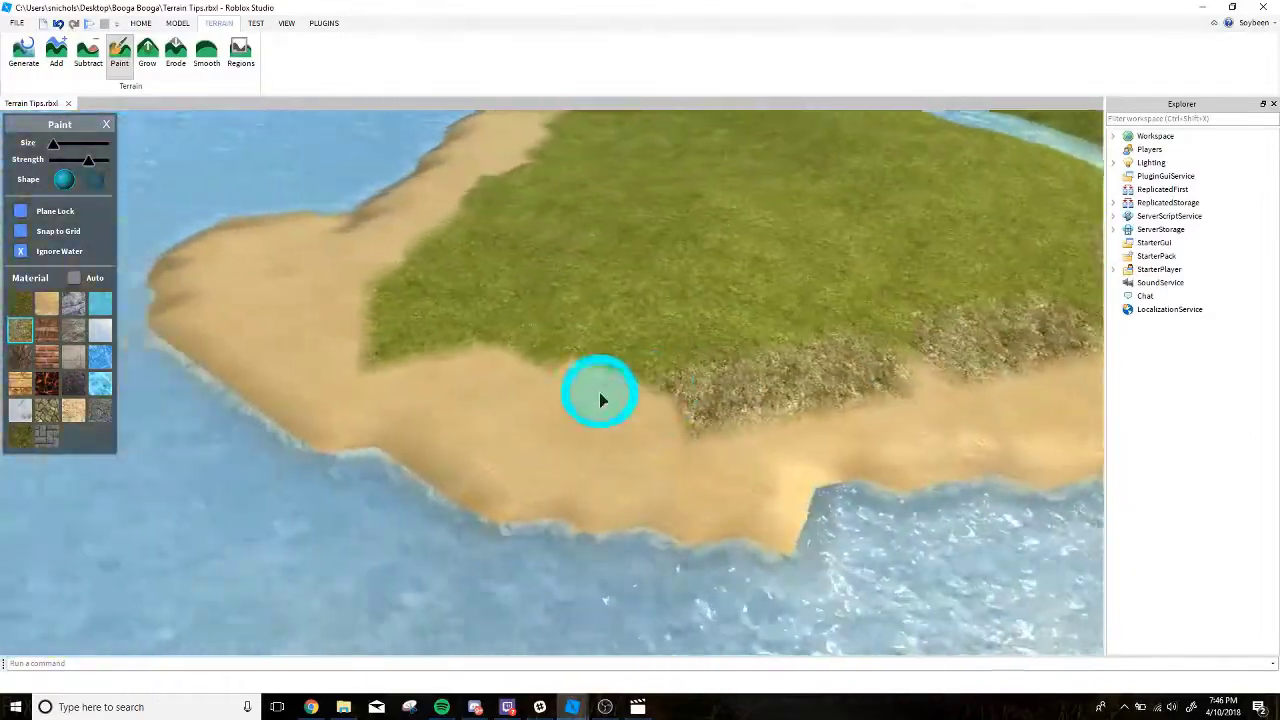
pyautogui.moveTo(600, 400)
pyautogui.mouseDown(button='right')
pyautogui.moveTo(547, 360)
pyautogui.moveTo(409, 409)
pyautogui.moveTo(266, 406)
pyautogui.moveTo(477, 405)
pyautogui.mouseUp(button='right')
pyautogui.moveTo(477, 405); pyautogui.dragTo(409, 334)
pyautogui.moveTo(409, 334)
pyautogui.mouseDown(button='right')
pyautogui.moveTo(431, 291)
pyautogui.moveTo(446, 336)
pyautogui.mouseUp(button='right')
pyautogui.moveTo(446, 336)
pyautogui.mouseDown()
pyautogui.moveTo(417, 326)
pyautogui.moveTo(428, 320)
pyautogui.mouseUp()
# Paint the lake-side riverbank with Sand from coast to coast, using a larger spherical brush.
pyautogui.press('w')
pyautogui.press('d')
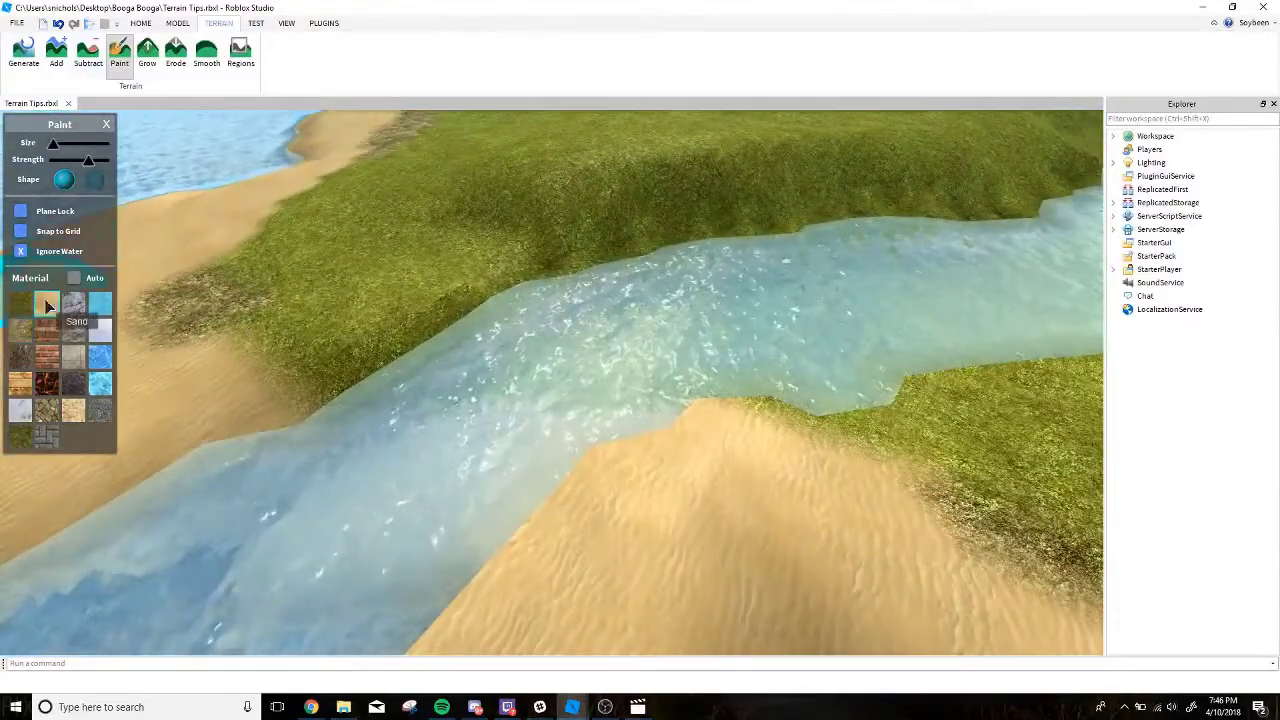
pyautogui.moveTo(240, 320); pyautogui.dragTo(293, 262, button='right')
pyautogui.press('s')
pyautogui.keyDown('shift'); pyautogui.scroll(2, 392, 367); pyautogui.keyUp('shift')
pyautogui.moveTo(394, 368)
pyautogui.mouseDown(button='right')
pyautogui.moveTo(534, 398)
pyautogui.moveTo(471, 400)
pyautogui.mouseUp(button='right')
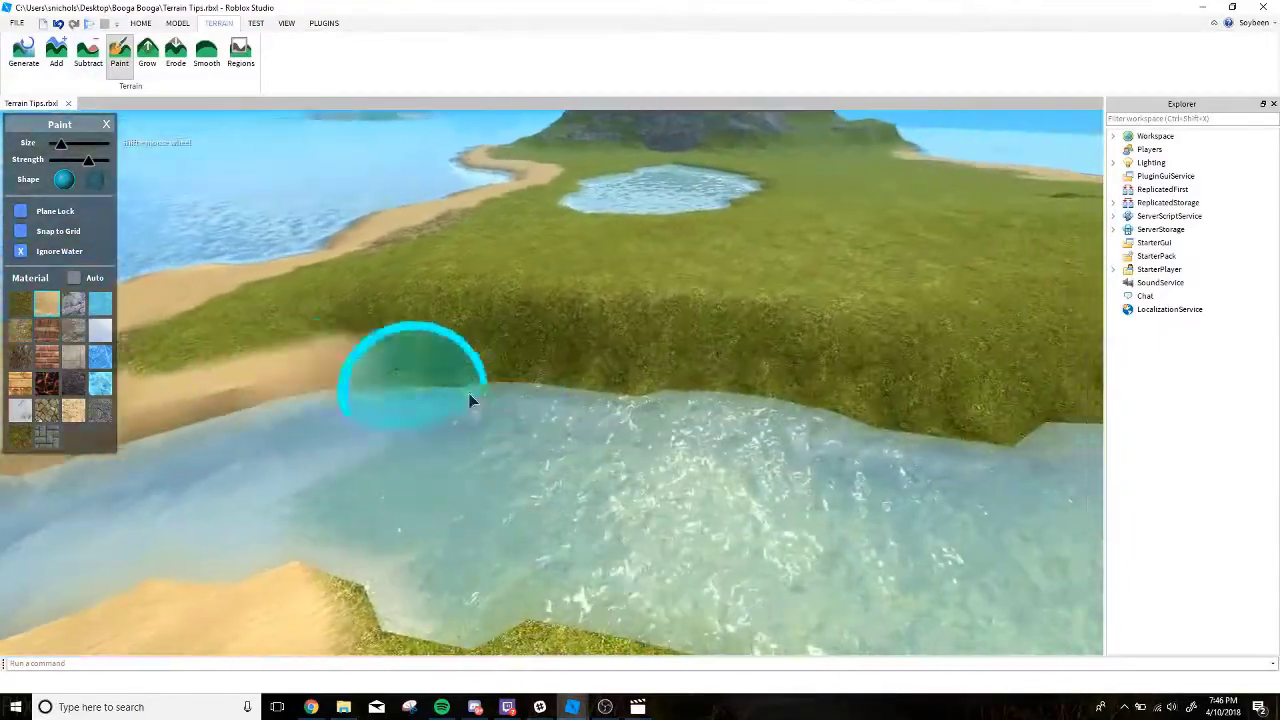
pyautogui.press('d')
pyautogui.moveTo(469, 393)
pyautogui.mouseDown()
pyautogui.moveTo(362, 404)
pyautogui.moveTo(487, 406)
pyautogui.moveTo(764, 375)
pyautogui.mouseUp()
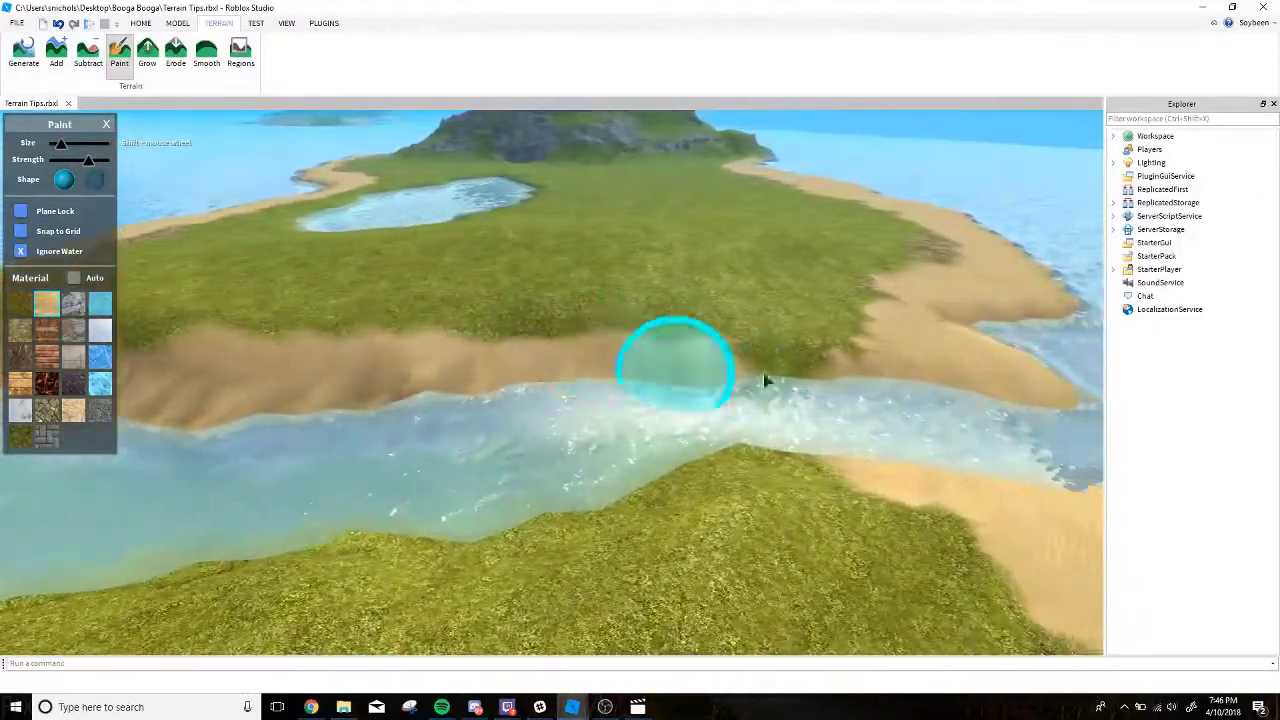
pyautogui.press('d')
pyautogui.moveTo(765, 375); pyautogui.dragTo(766, 374, button='right')
# Paint the opposite riverbank with Sand so both sides of the river have a sandy shore.
pyautogui.moveTo(482, 402); pyautogui.dragTo(480, 402, button='right')
pyautogui.press('d')
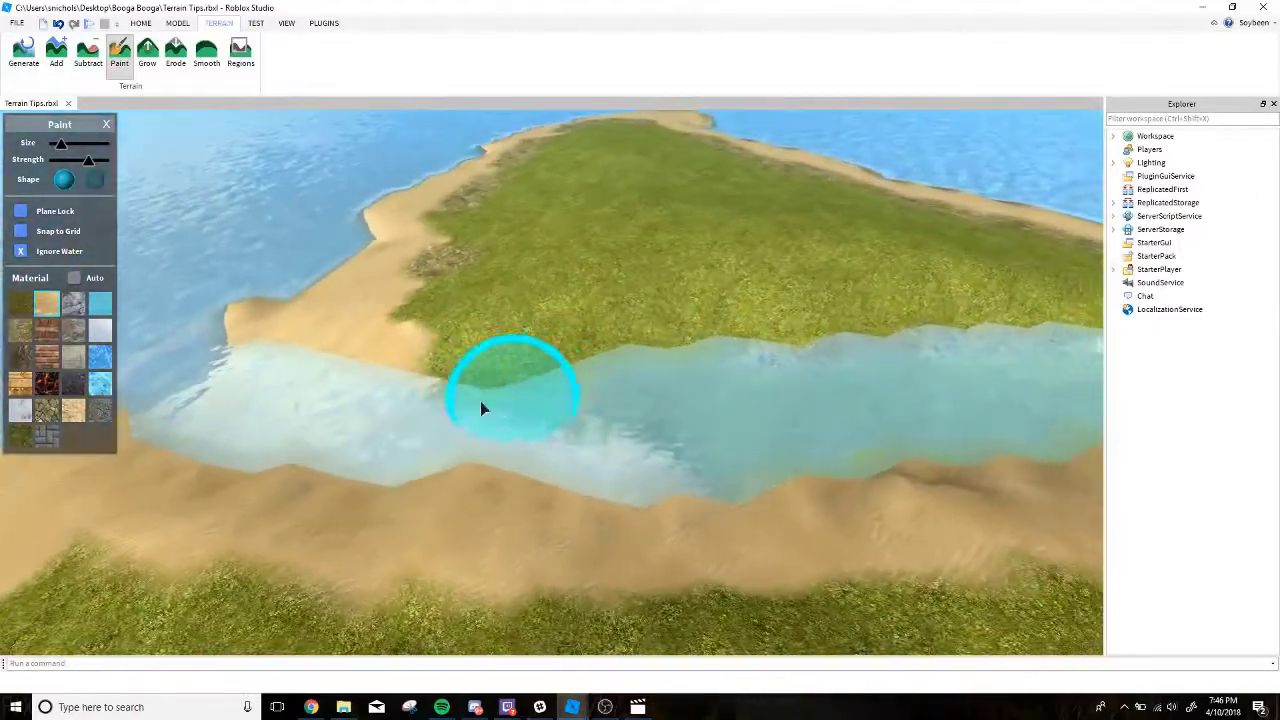
pyautogui.press('d')
pyautogui.moveTo(480, 401)
pyautogui.mouseDown()
pyautogui.moveTo(442, 391)
pyautogui.moveTo(579, 440)
pyautogui.moveTo(576, 463)
pyautogui.moveTo(690, 466)
pyautogui.moveTo(731, 387)
pyautogui.moveTo(678, 370)
pyautogui.moveTo(429, 359)
pyautogui.mouseUp()
pyautogui.press('a')
pyautogui.press('a')
pyautogui.moveTo(413, 334)
pyautogui.mouseDown(button='right')
pyautogui.moveTo(407, 316)
pyautogui.moveTo(457, 296)
pyautogui.mouseUp(button='right')
# Paint a Sand border along the first stretch of the lake's grassy edge.
pyautogui.press('w')
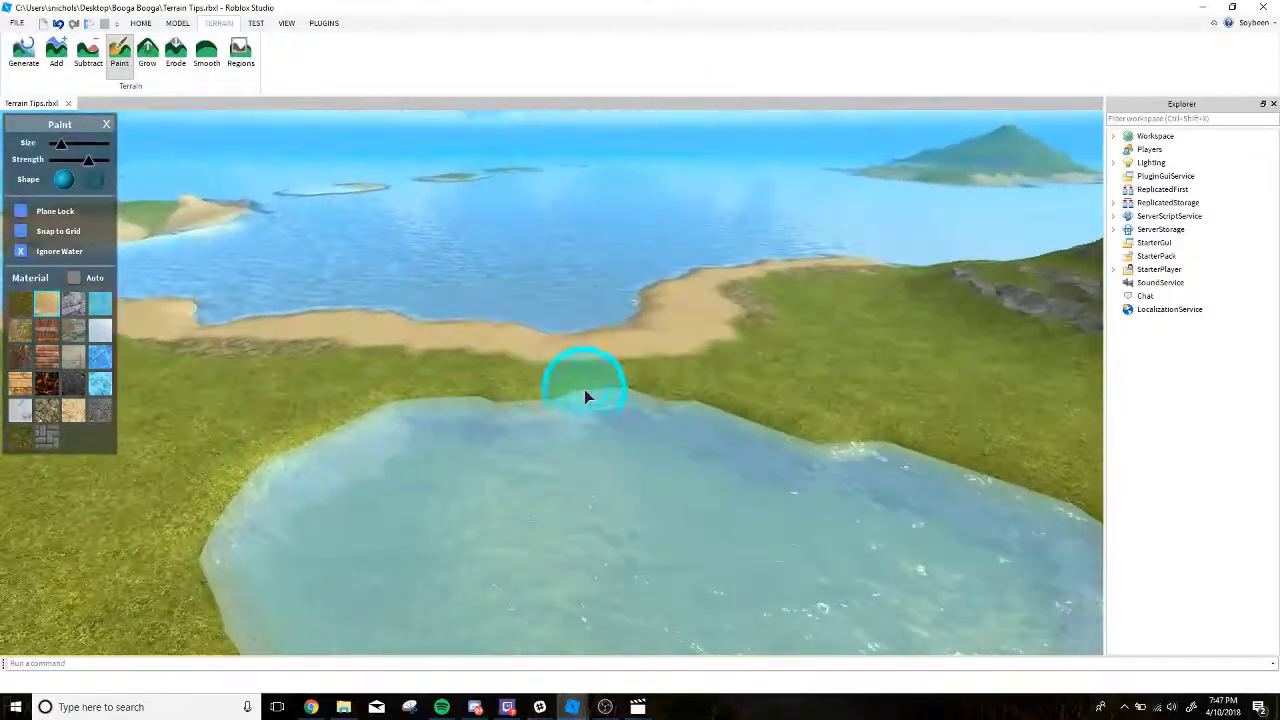
pyautogui.click(586, 394)
pyautogui.moveTo(437, 404); pyautogui.dragTo(439, 406, button='right')
pyautogui.moveTo(554, 376); pyautogui.dragTo(553, 376, button='right')
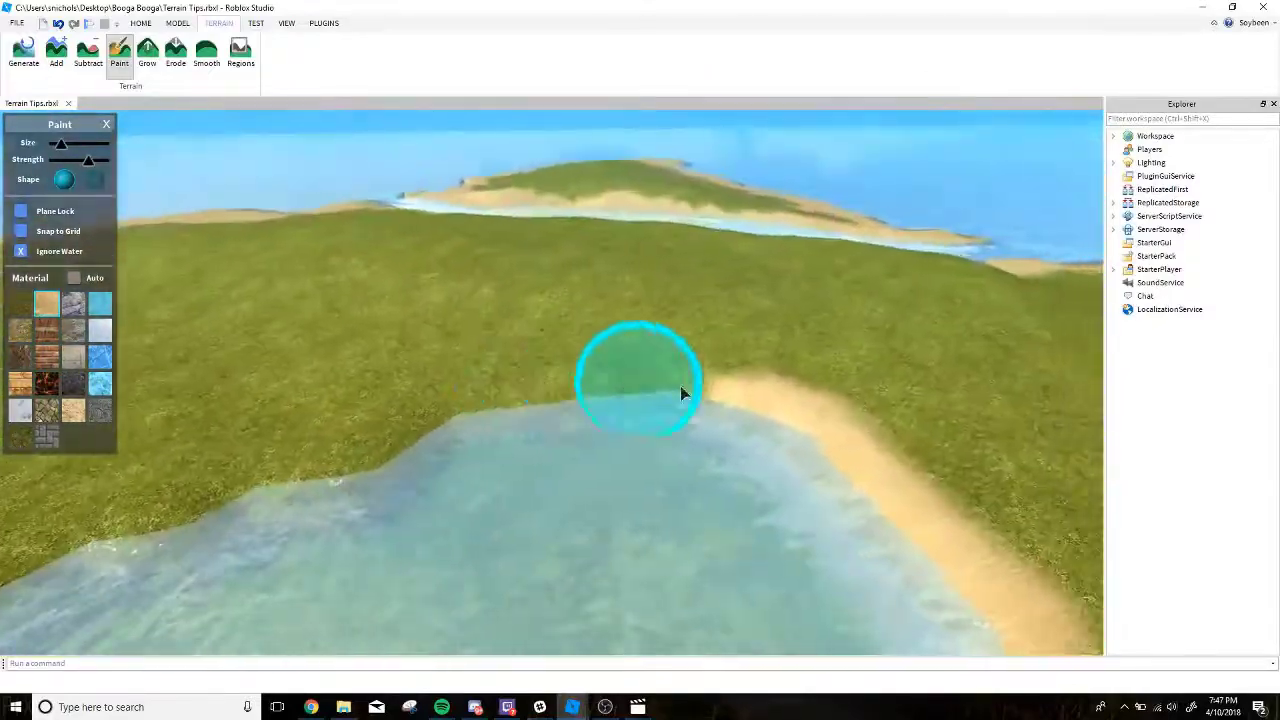
pyautogui.moveTo(708, 384); pyautogui.dragTo(563, 392)
pyautogui.moveTo(563, 392); pyautogui.dragTo(561, 394, button='right')
pyautogui.moveTo(475, 407); pyautogui.dragTo(475, 405, button='right')
pyautogui.moveTo(575, 390); pyautogui.dragTo(429, 403)
pyautogui.moveTo(429, 403); pyautogui.dragTo(431, 403, button='right')
pyautogui.moveTo(650, 365); pyautogui.dragTo(557, 369)
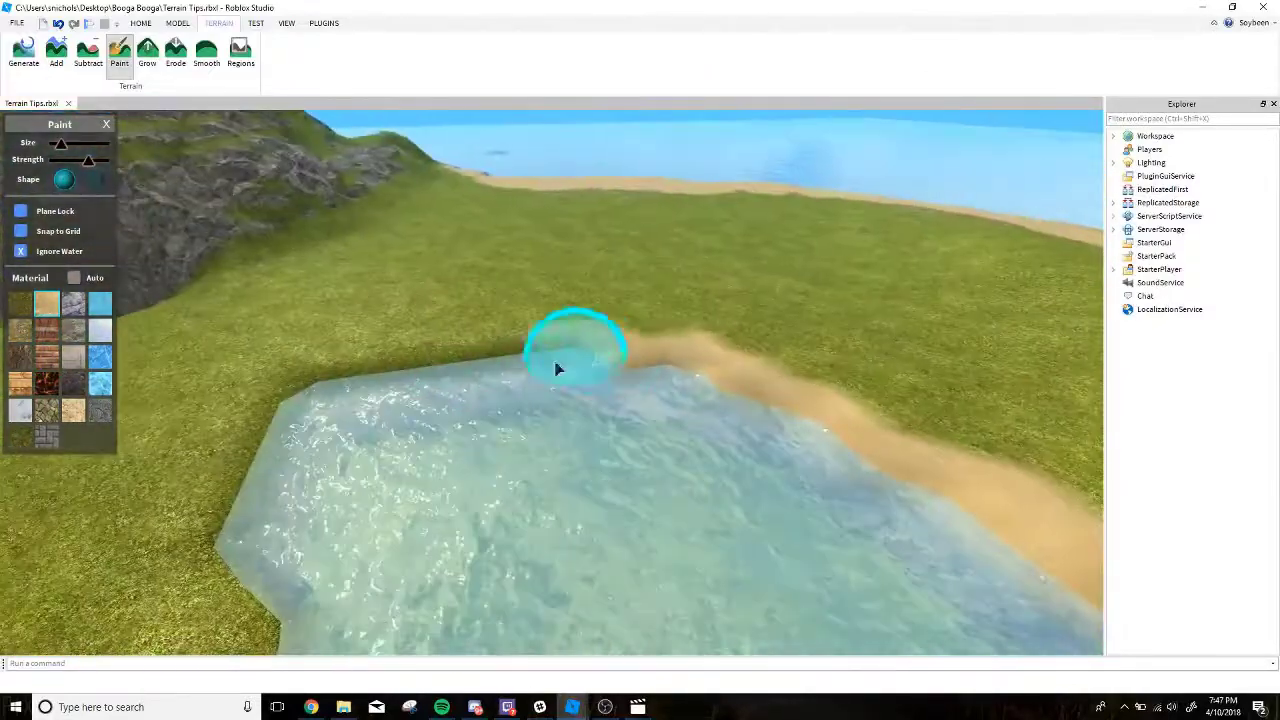
# Continue the Sand border around the rest of the lake, including the mountain-facing shore.
pyautogui.moveTo(557, 369); pyautogui.dragTo(559, 371, button='right')
pyautogui.moveTo(610, 365); pyautogui.dragTo(534, 380)
pyautogui.moveTo(534, 380); pyautogui.dragTo(536, 380, button='right')
pyautogui.moveTo(660, 345); pyautogui.dragTo(491, 363)
pyautogui.moveTo(490, 363); pyautogui.dragTo(492, 363, button='right')
pyautogui.moveTo(572, 374); pyautogui.dragTo(477, 406)
pyautogui.moveTo(477, 406); pyautogui.dragTo(479, 406, button='right')
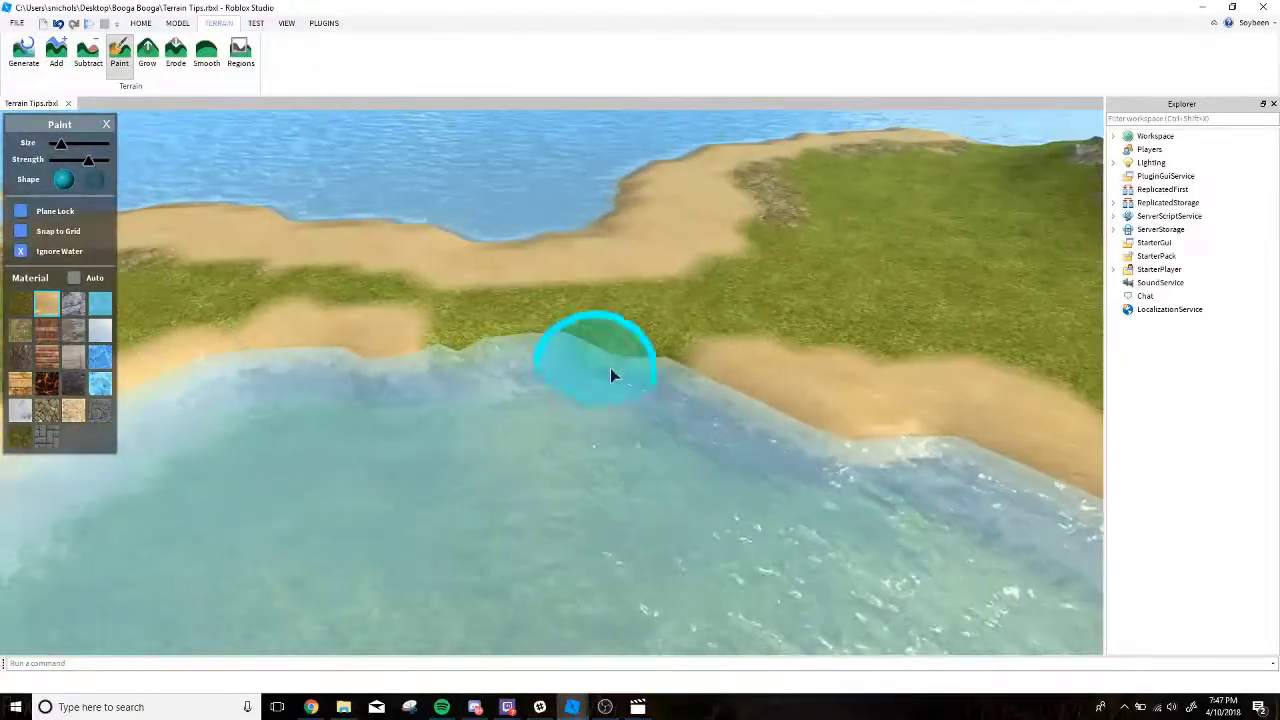
# Paint the narrow grass strip between the lake and the ocean beach with Sand, joining the two shores.
pyautogui.moveTo(650, 374); pyautogui.dragTo(561, 363)
pyautogui.moveTo(561, 363); pyautogui.dragTo(561, 363, button='right')
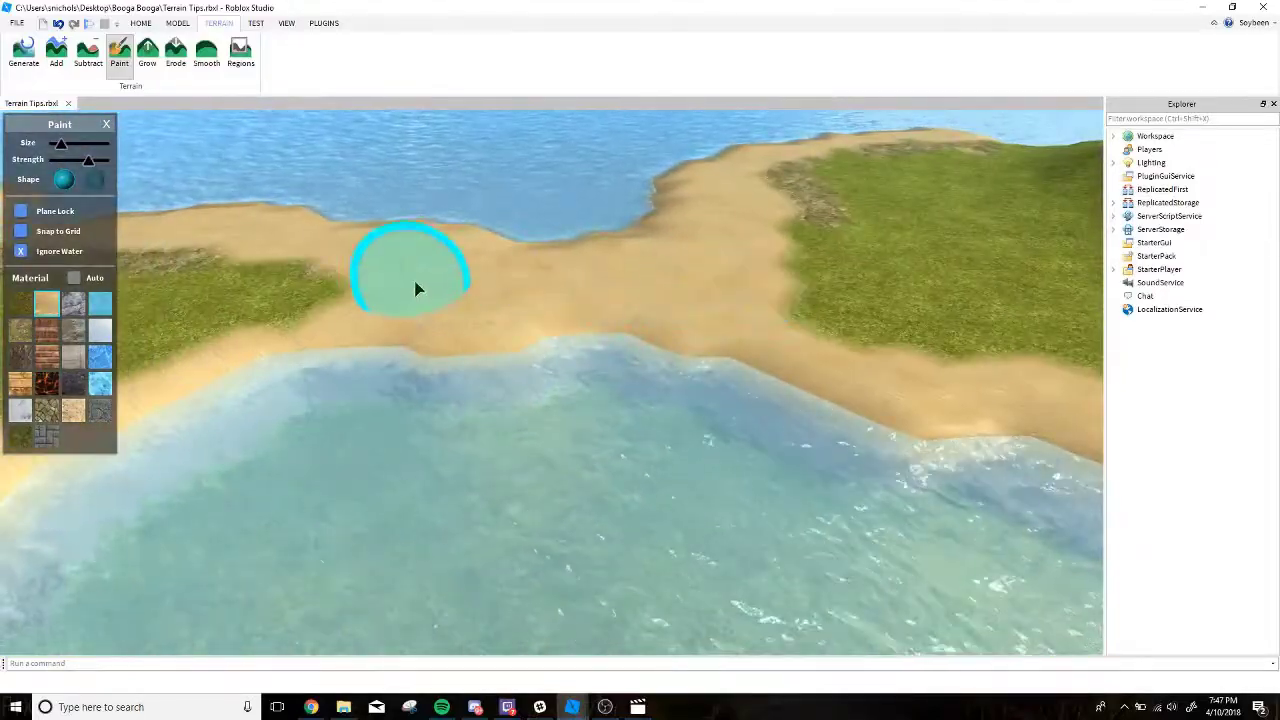
pyautogui.press('w')
pyautogui.moveTo(415, 288); pyautogui.dragTo(485, 258, button='right')
pyautogui.press('w')
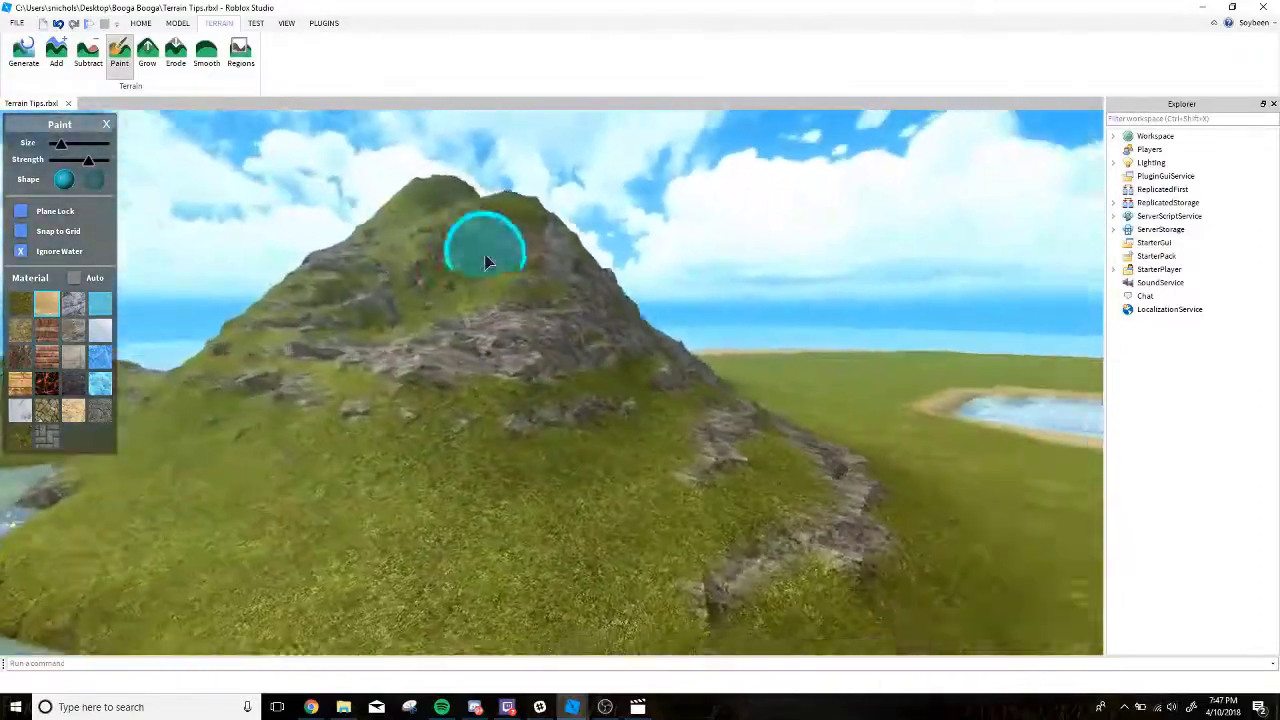